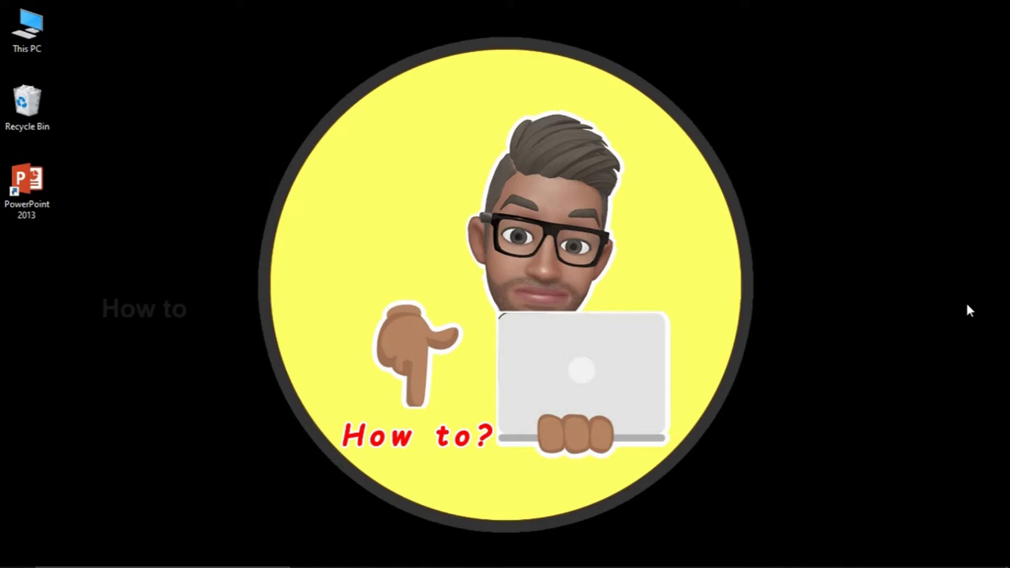
# Refresh the Windows desktop and restore the Presentation1 PowerPoint window.
pyautogui.rightClick(900, 231)
pyautogui.click(907, 296)
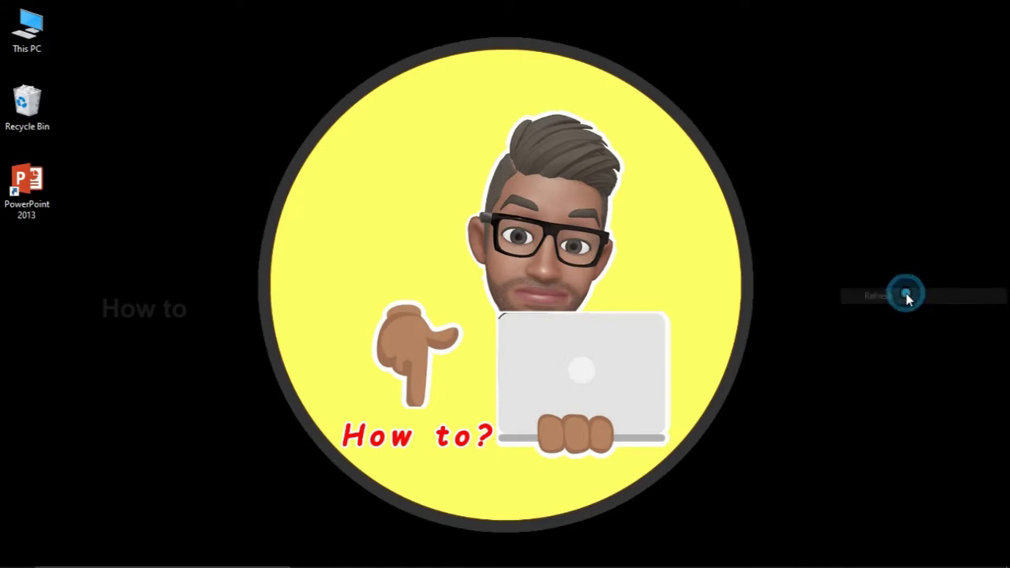
pyautogui.click(490, 557)
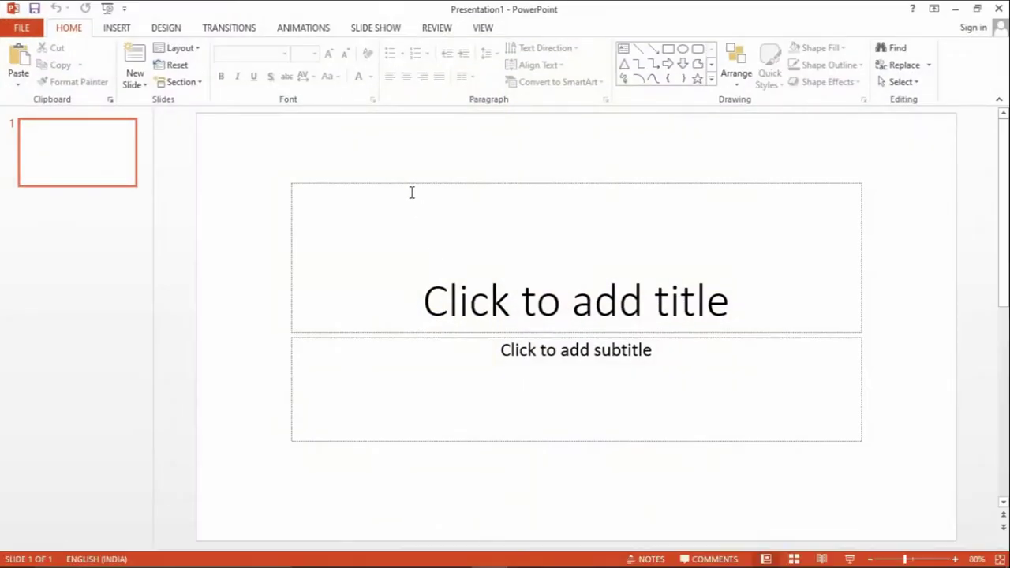
# Delete the title and subtitle placeholders from slide 1.
pyautogui.click(409, 183)
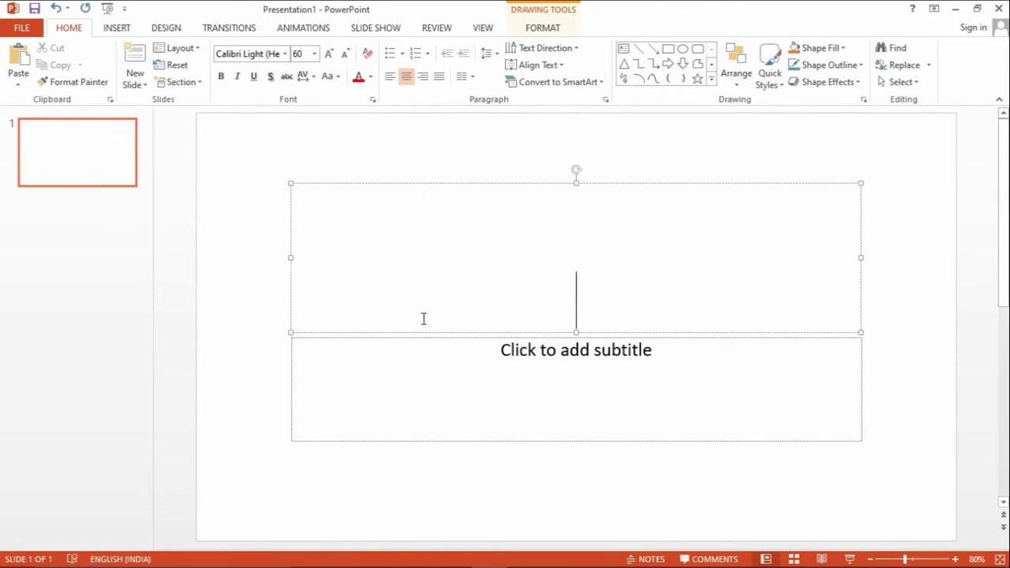
pyautogui.click(563, 183)
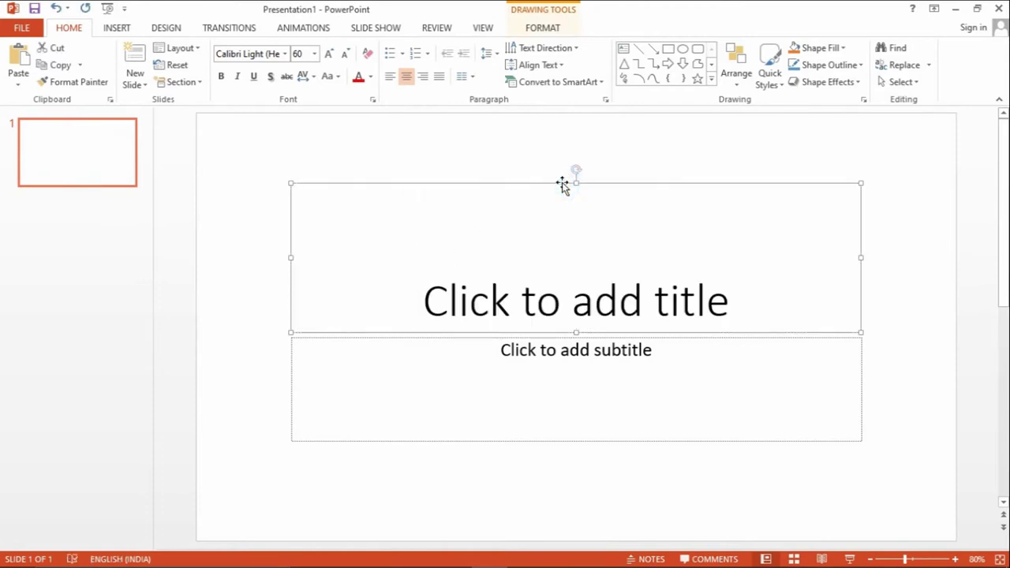
pyautogui.press('Delete')
pyautogui.click(545, 336)
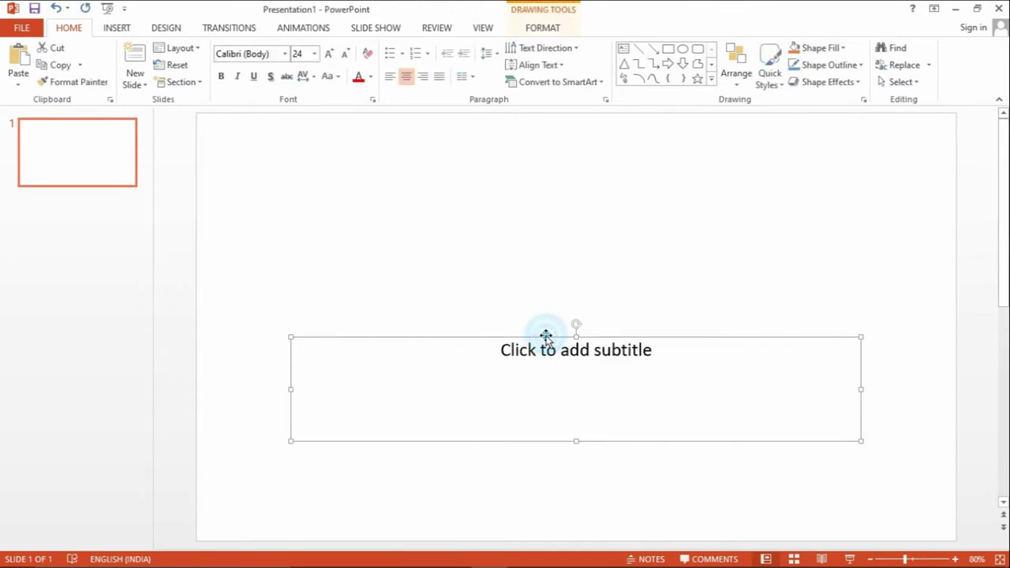
pyautogui.press('Delete')
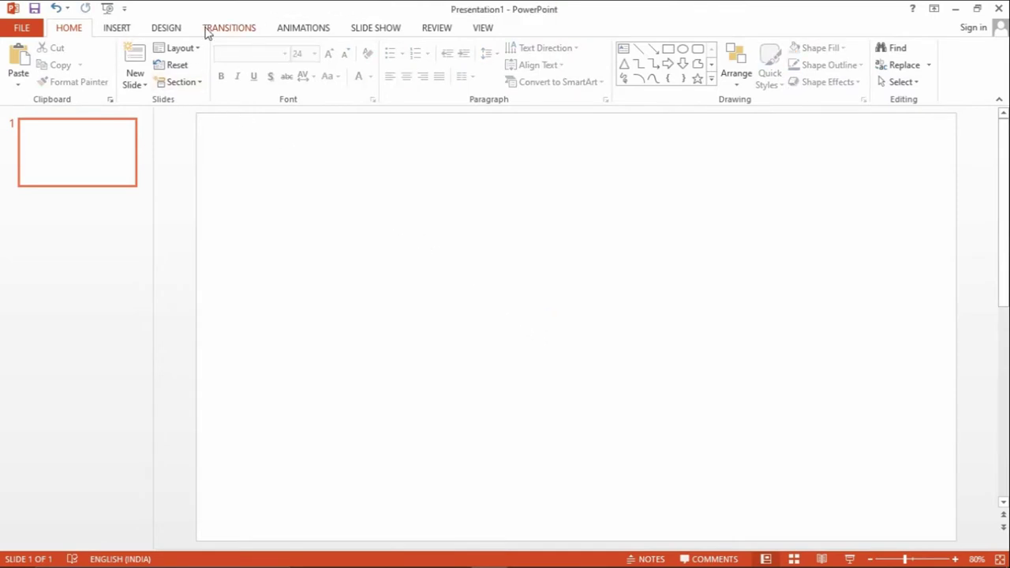
# Give the slide background a solid black fill through Format Background.
pyautogui.click(185, 28)
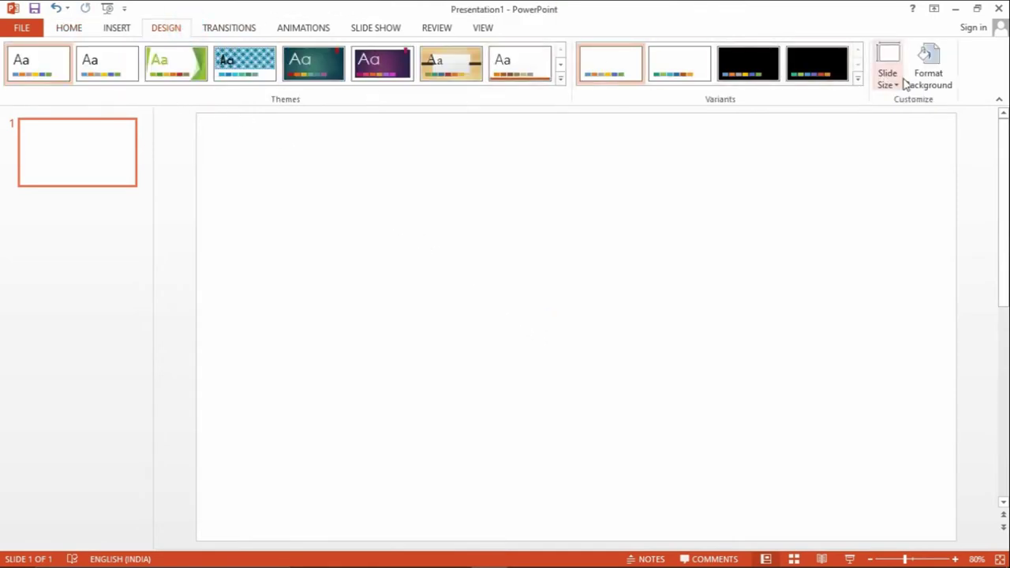
pyautogui.click(927, 88)
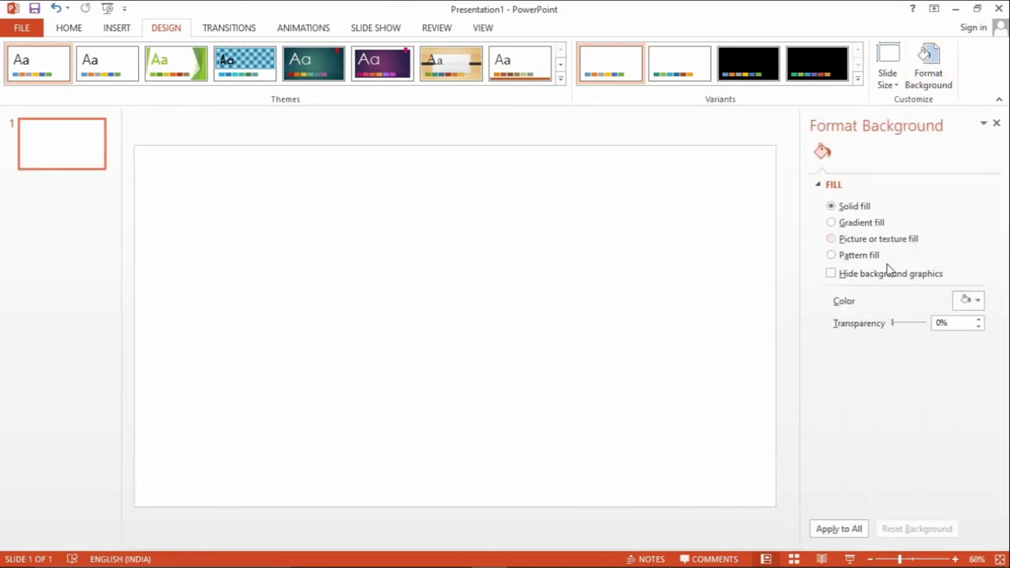
pyautogui.click(979, 302)
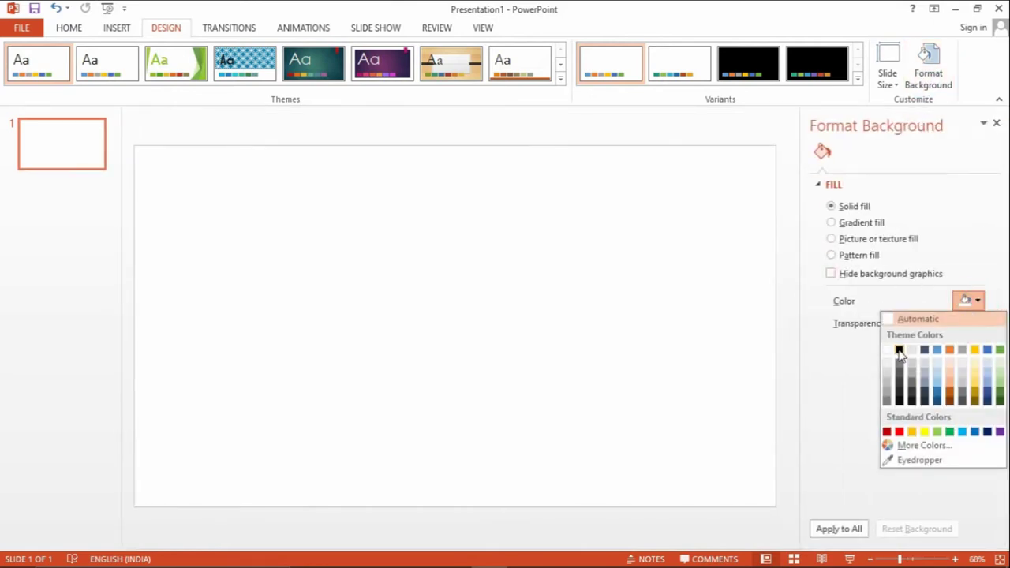
pyautogui.click(899, 352)
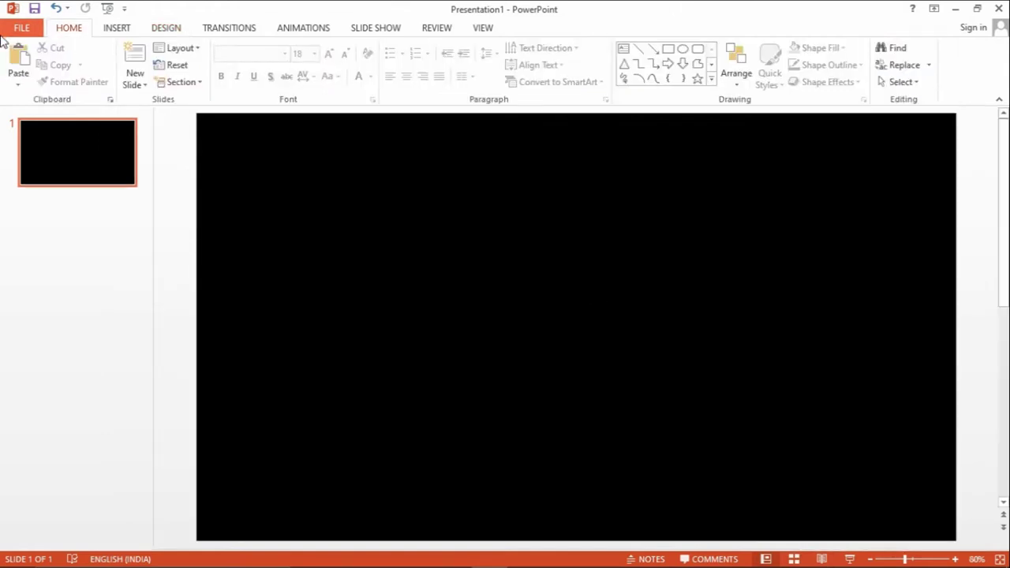
# Draw a long rounded-rectangle bar across the slide and duplicate it just below.
pyautogui.click(119, 28)
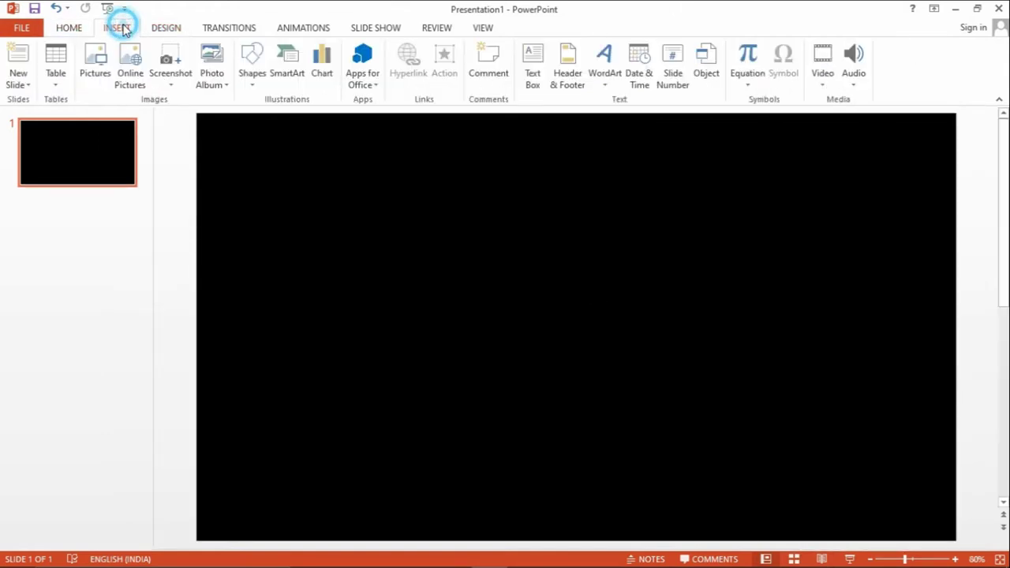
pyautogui.click(253, 87)
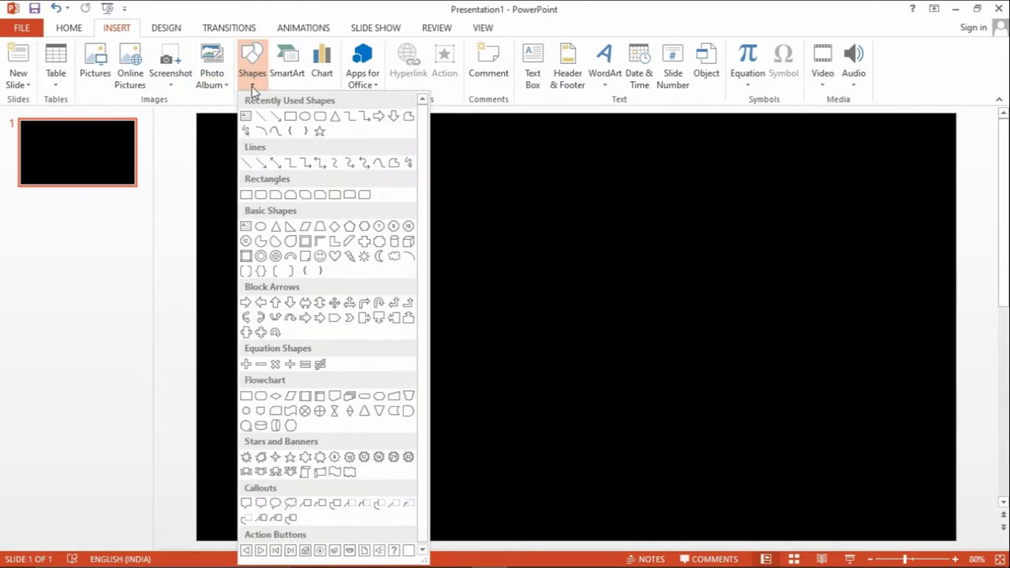
pyautogui.click(261, 194)
pyautogui.moveTo(341, 271)
pyautogui.mouseDown()
pyautogui.moveTo(914, 295)
pyautogui.moveTo(895, 307)
pyautogui.mouseUp()
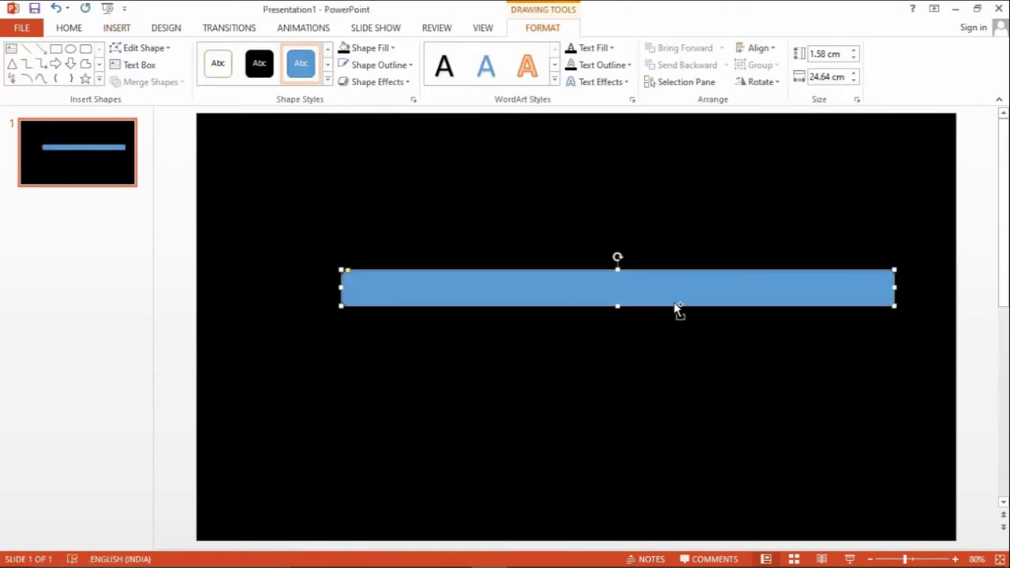
pyautogui.moveTo(673, 301); pyautogui.dragTo(665, 345)
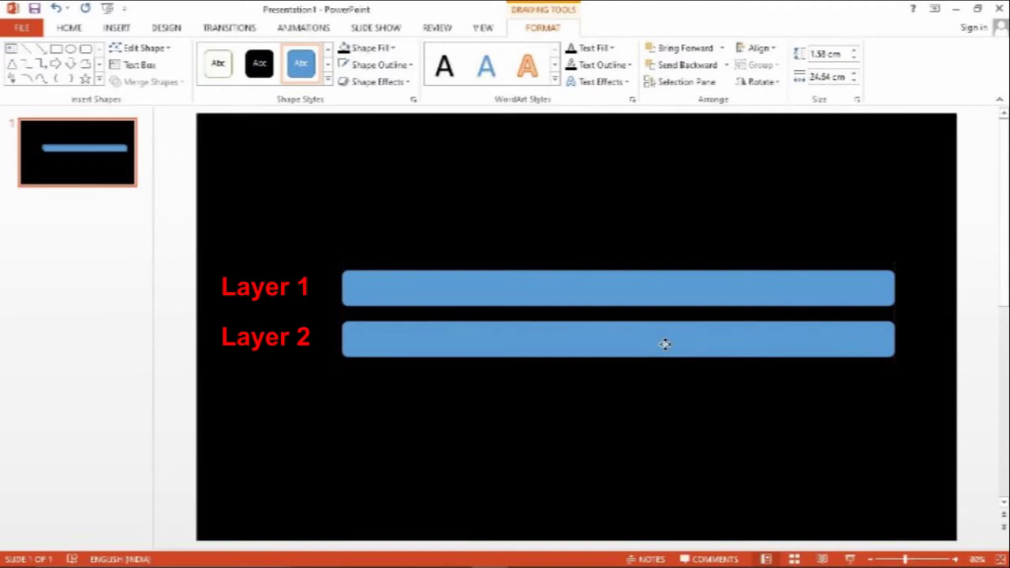
# Fill the top bar with yellow.
pyautogui.moveTo(666, 345); pyautogui.dragTo(665, 345)
pyautogui.click(655, 294)
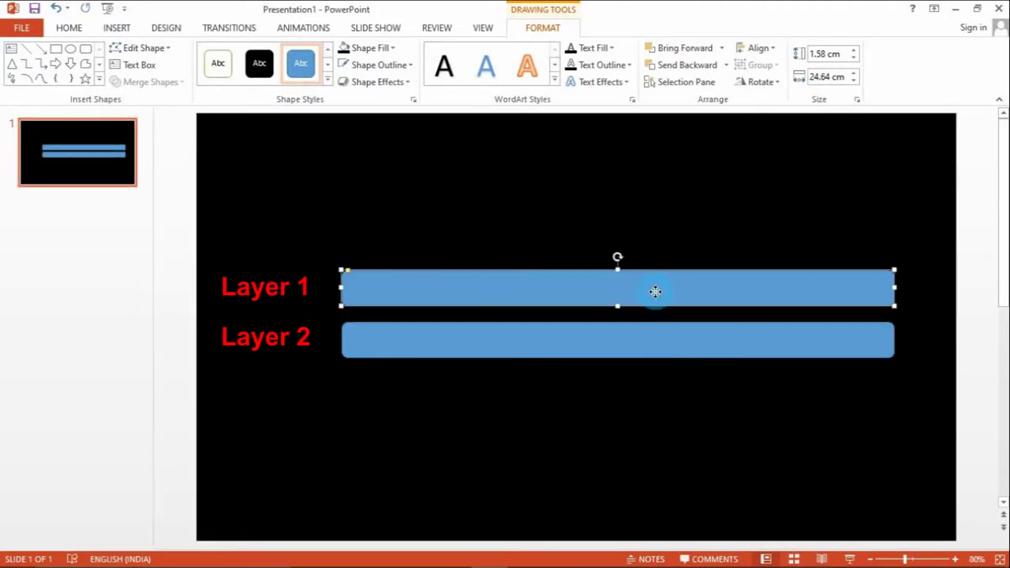
pyautogui.rightClick(657, 294)
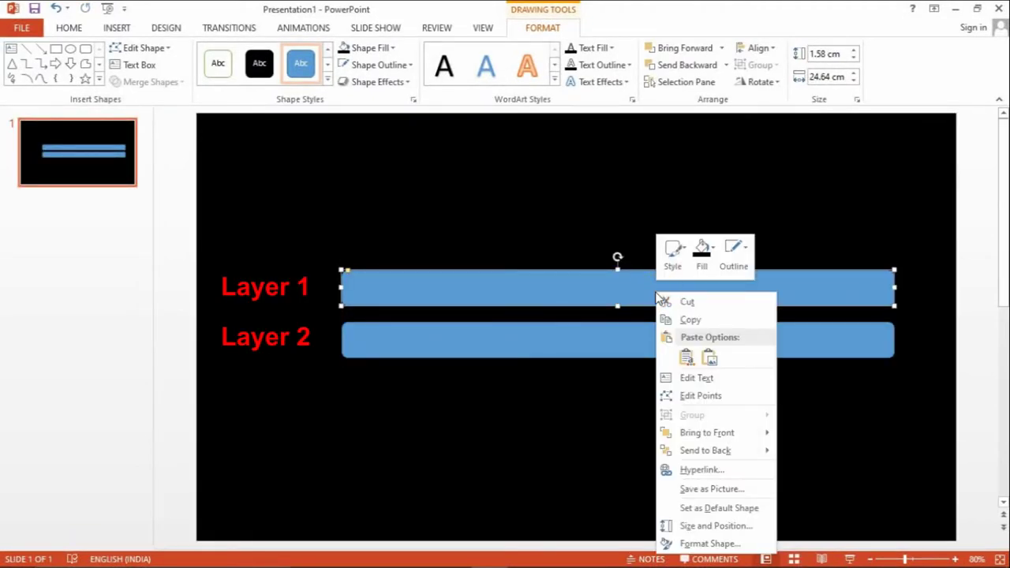
pyautogui.click(713, 249)
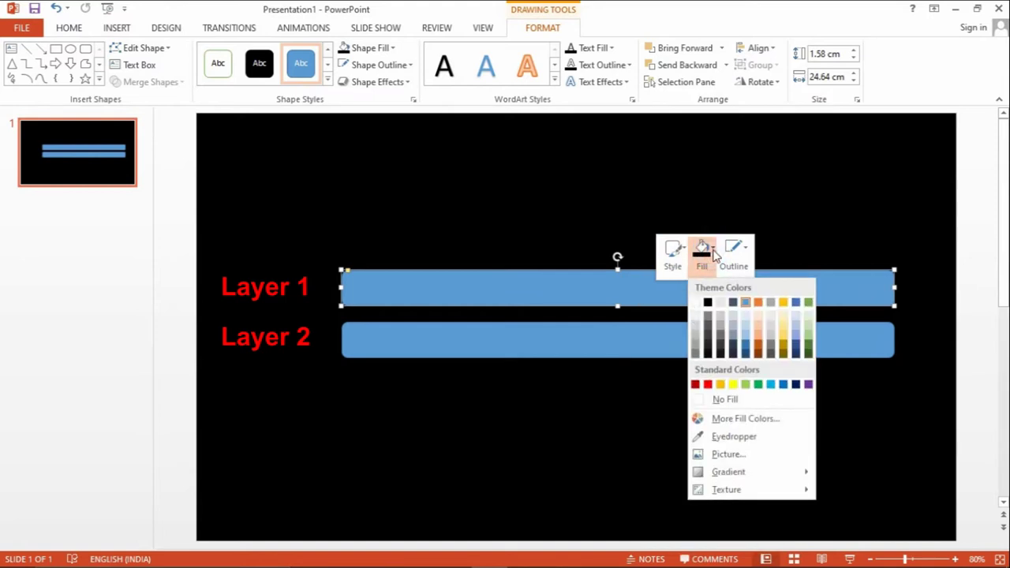
pyautogui.click(734, 384)
# Set the lower bar to No Fill, leaving only its outline.
pyautogui.click(715, 344)
pyautogui.rightClick(715, 345)
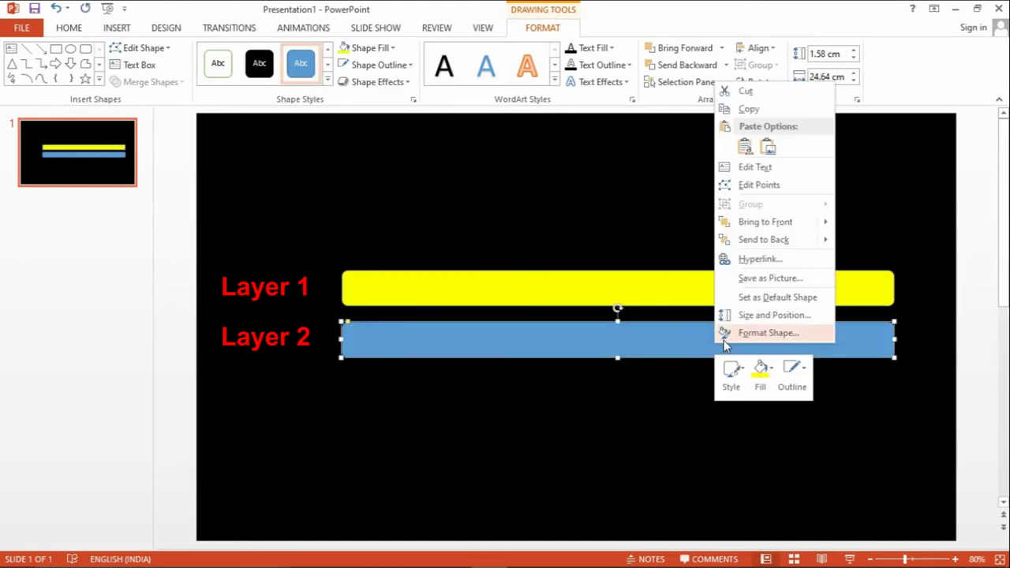
pyautogui.click(760, 371)
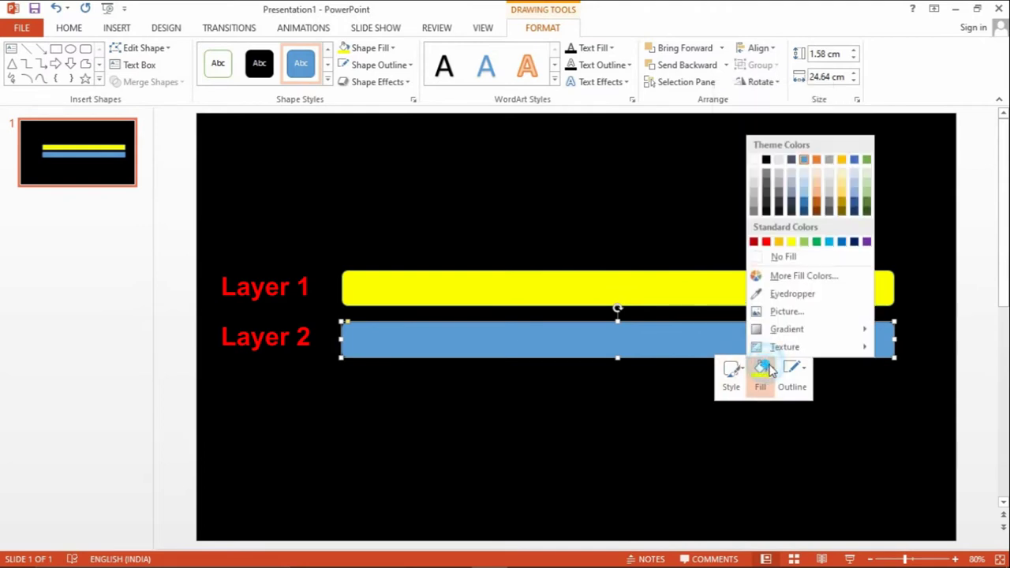
pyautogui.click(784, 257)
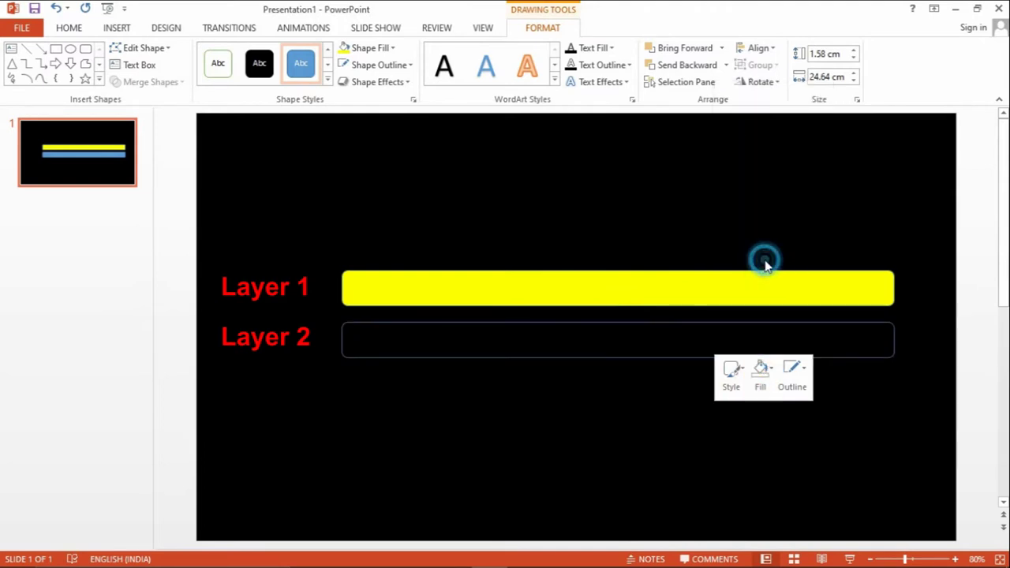
pyautogui.click(682, 291)
# Outline the yellow bar in red with a 4½ pt weight.
pyautogui.rightClick(684, 293)
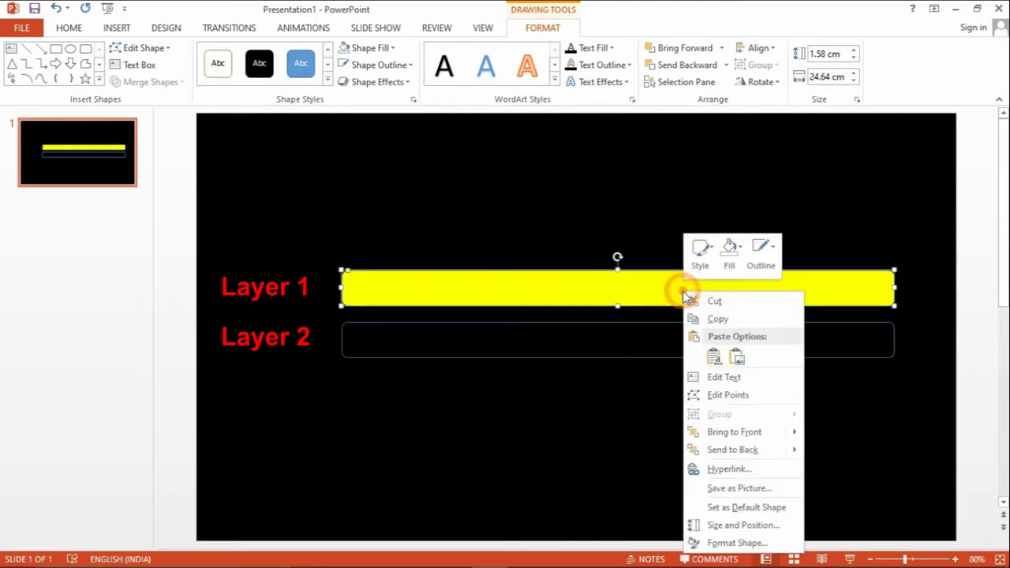
pyautogui.click(772, 250)
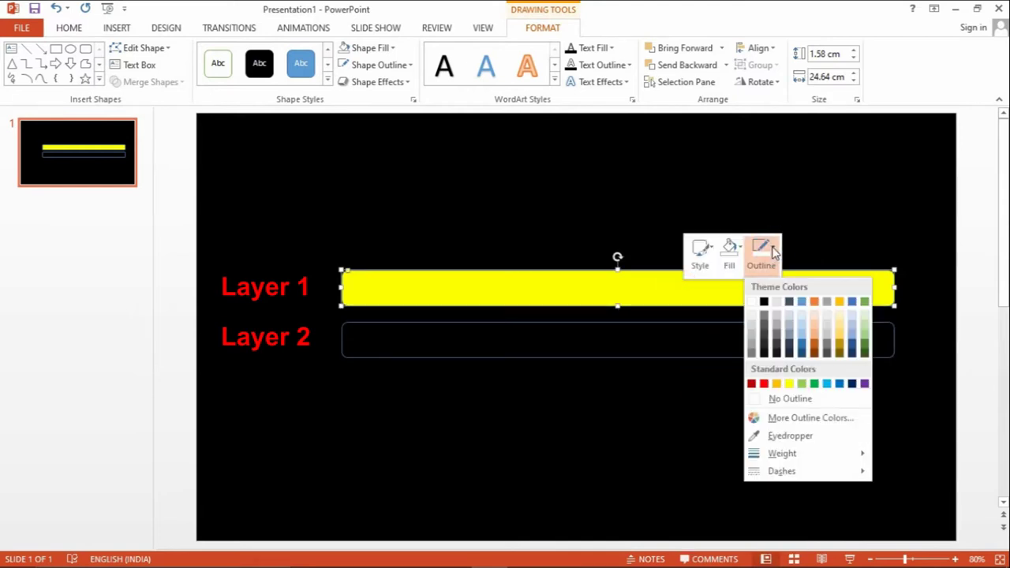
pyautogui.click(751, 385)
pyautogui.click(760, 261)
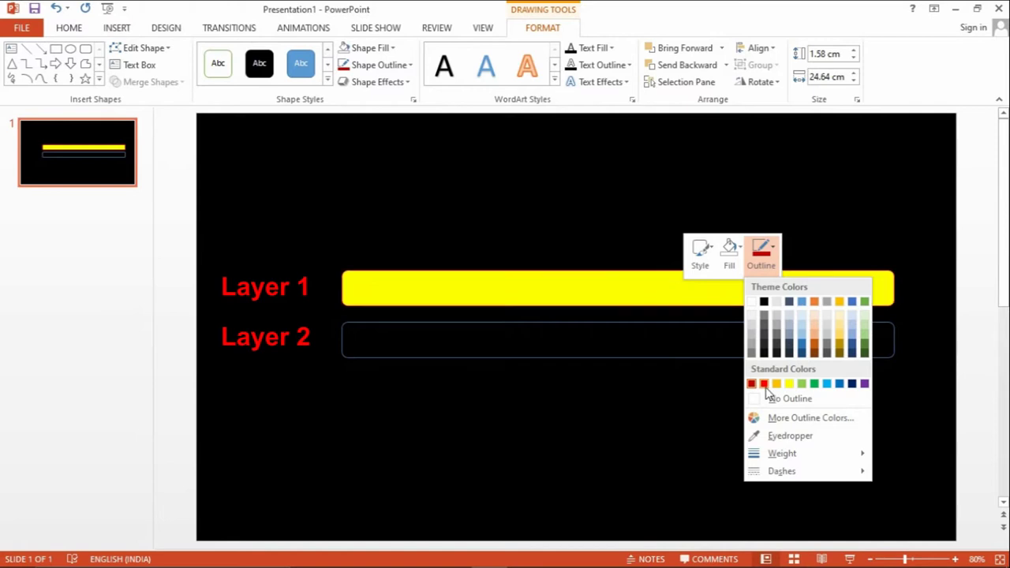
pyautogui.click(764, 385)
pyautogui.click(769, 251)
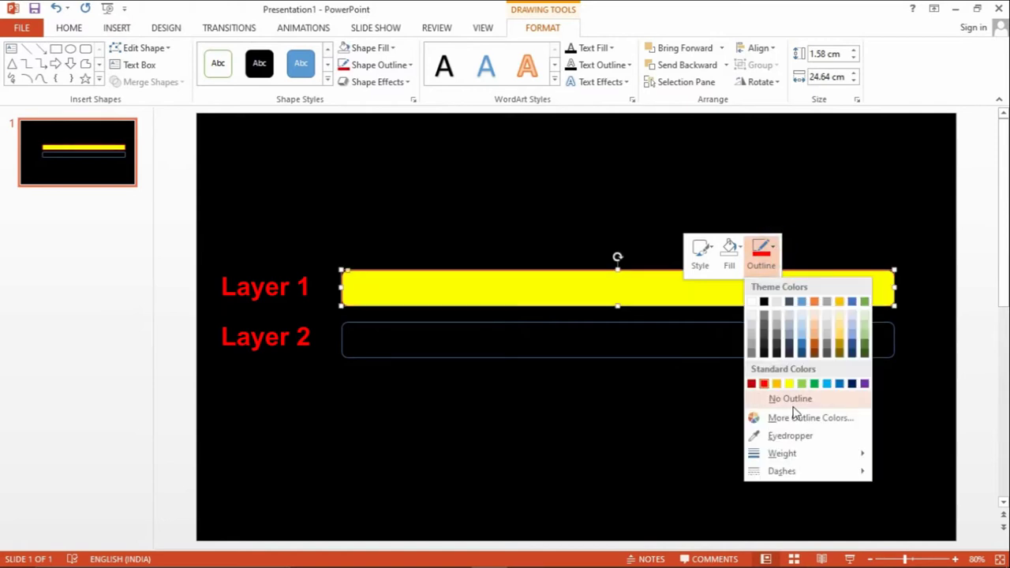
pyautogui.moveTo(782, 454)
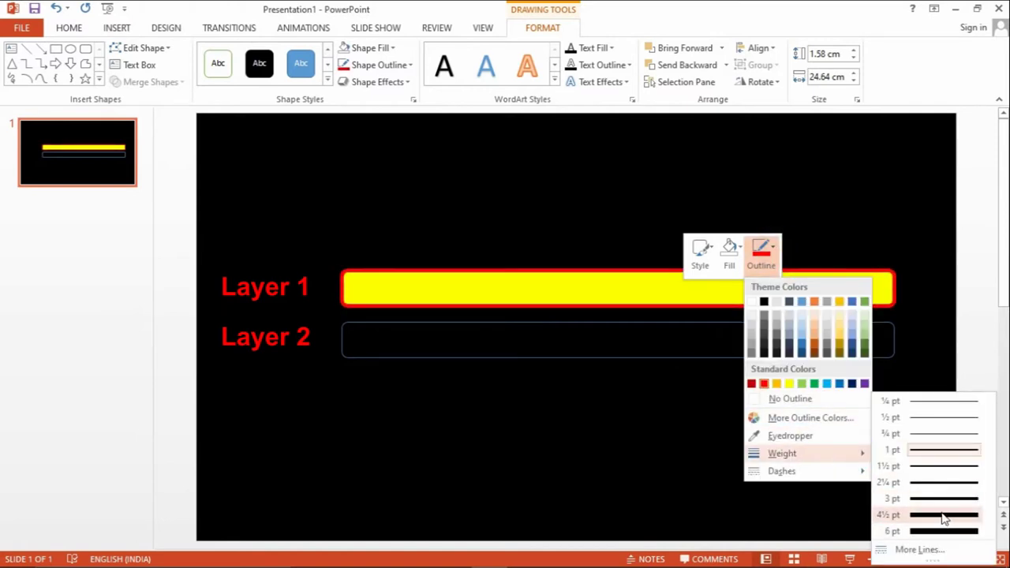
pyautogui.click(945, 518)
pyautogui.click(867, 455)
pyautogui.click(800, 356)
# Give the empty lower bar a white outline at 2¼ pt.
pyautogui.rightClick(802, 358)
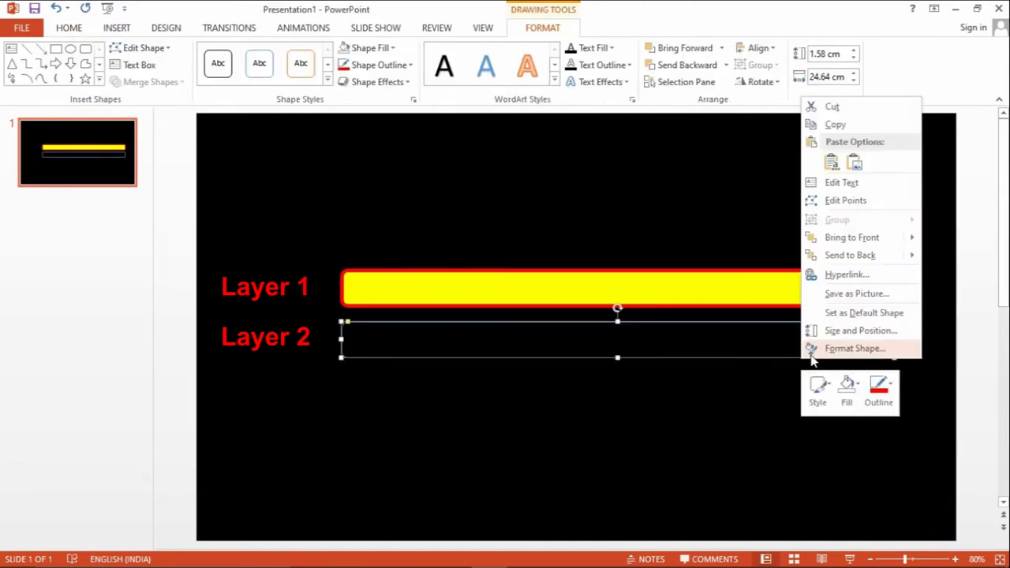
pyautogui.click(880, 386)
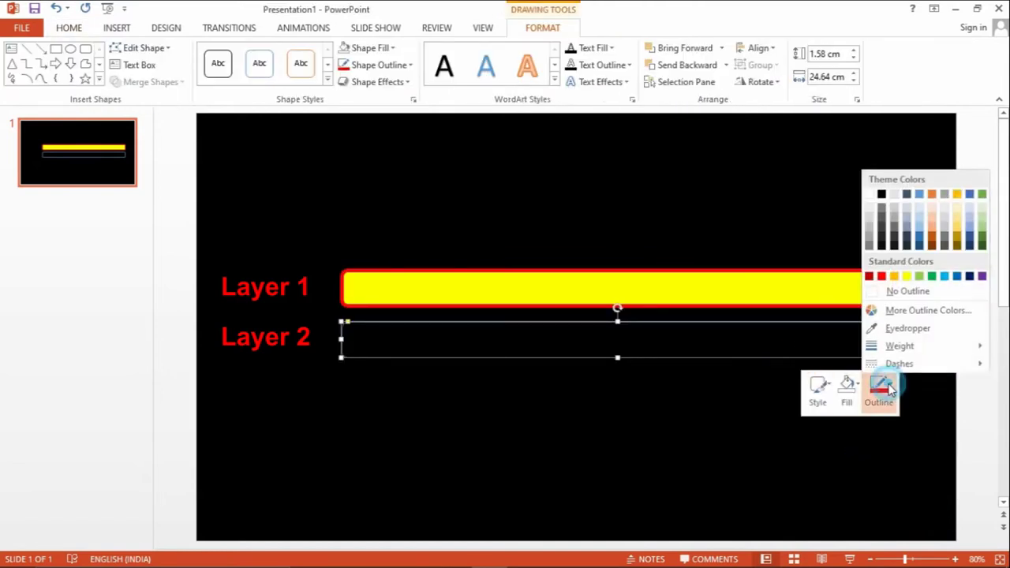
pyautogui.click(869, 194)
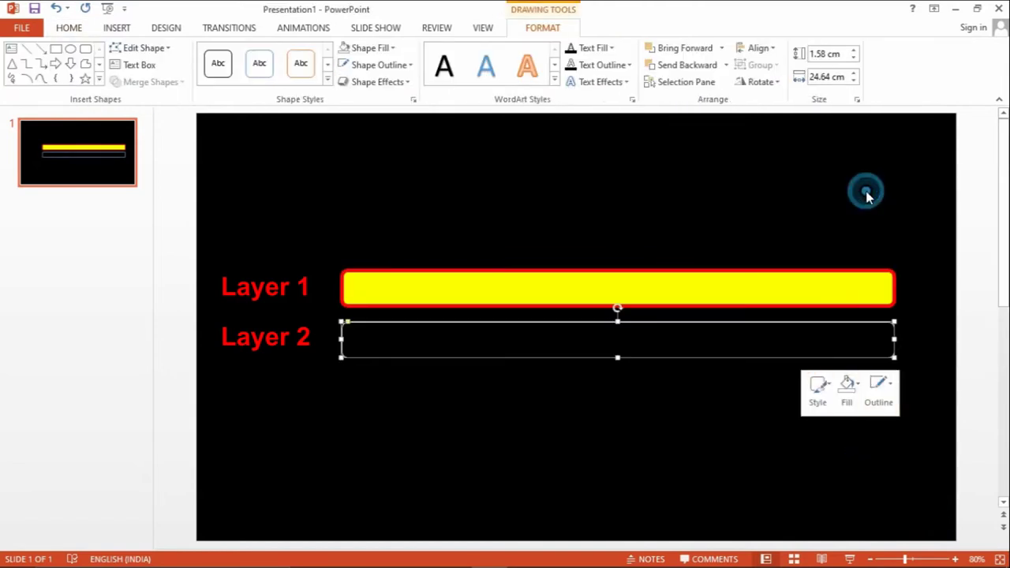
pyautogui.click(892, 385)
pyautogui.moveTo(900, 345)
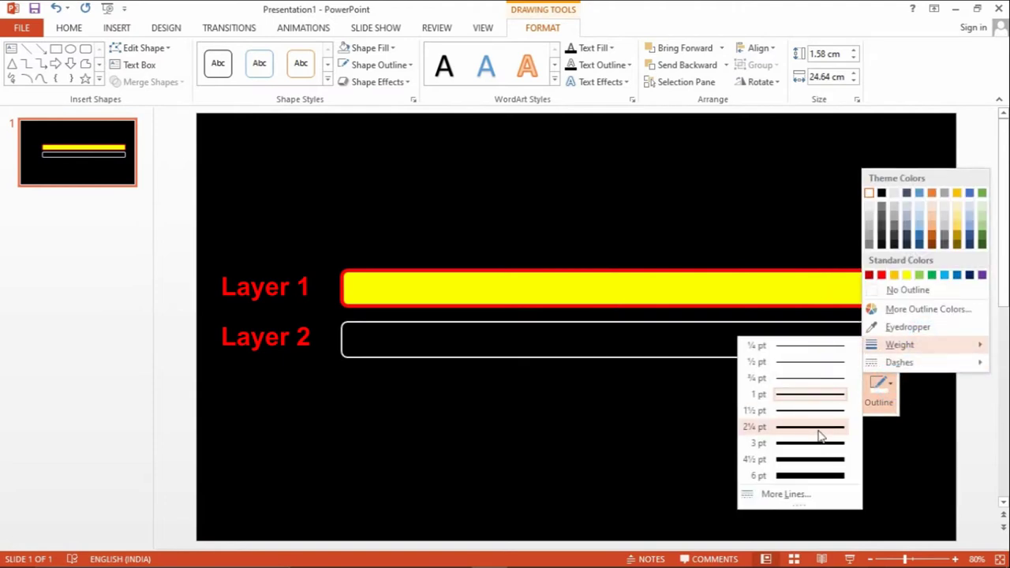
pyautogui.click(819, 427)
pyautogui.click(740, 440)
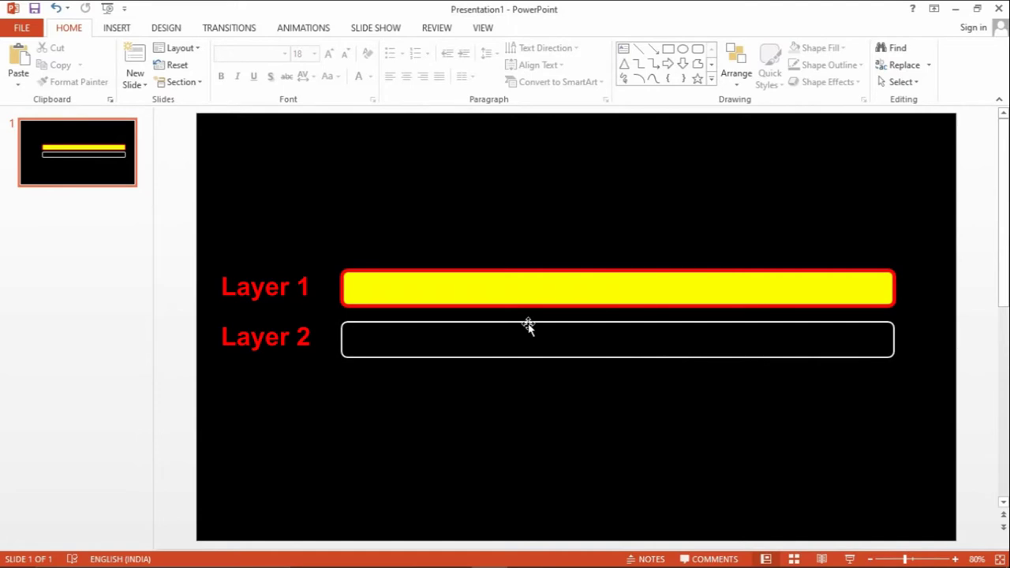
pyautogui.click(529, 296)
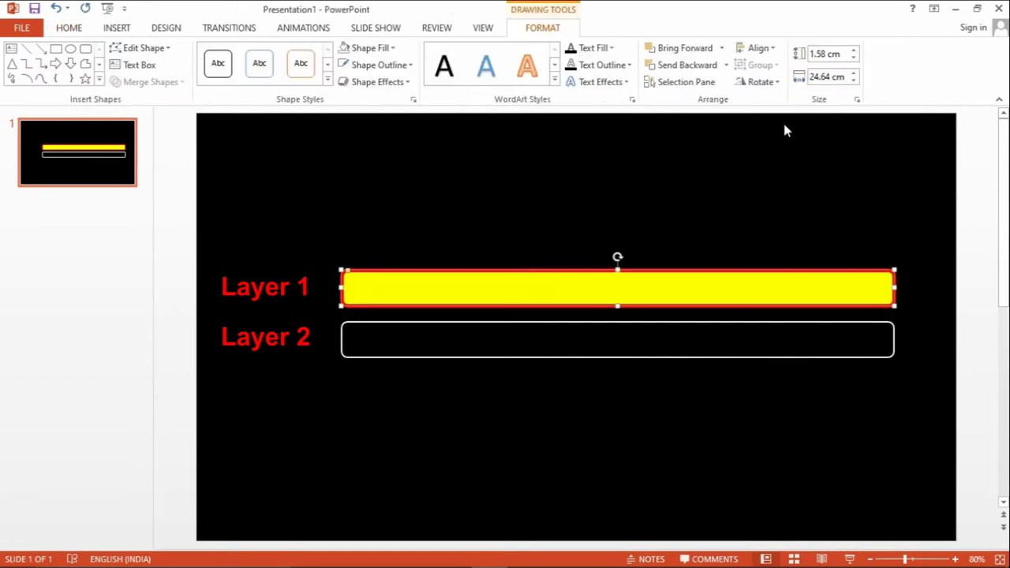
# Align the yellow bar to the slide's center and middle.
pyautogui.click(778, 50)
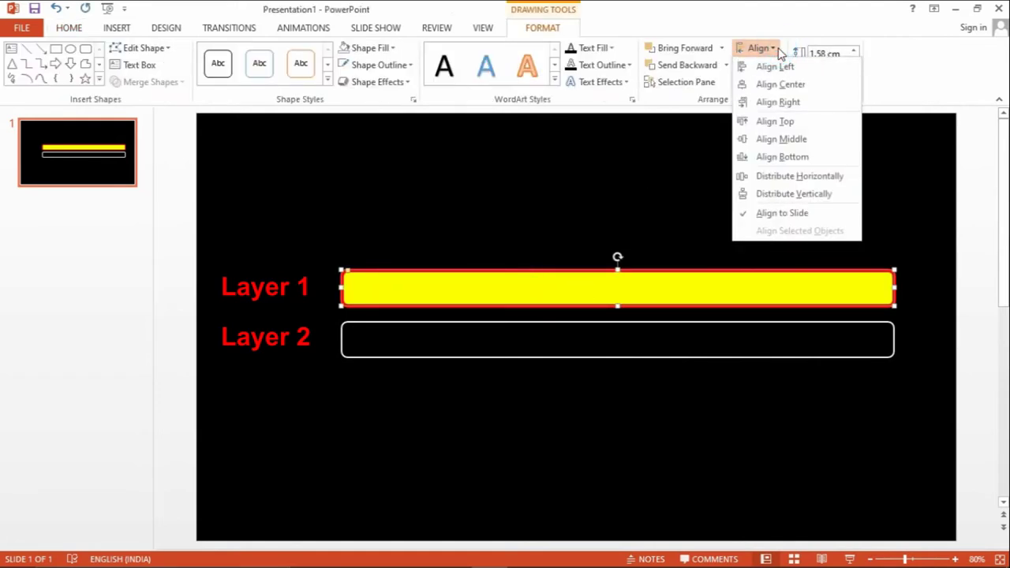
pyautogui.click(781, 84)
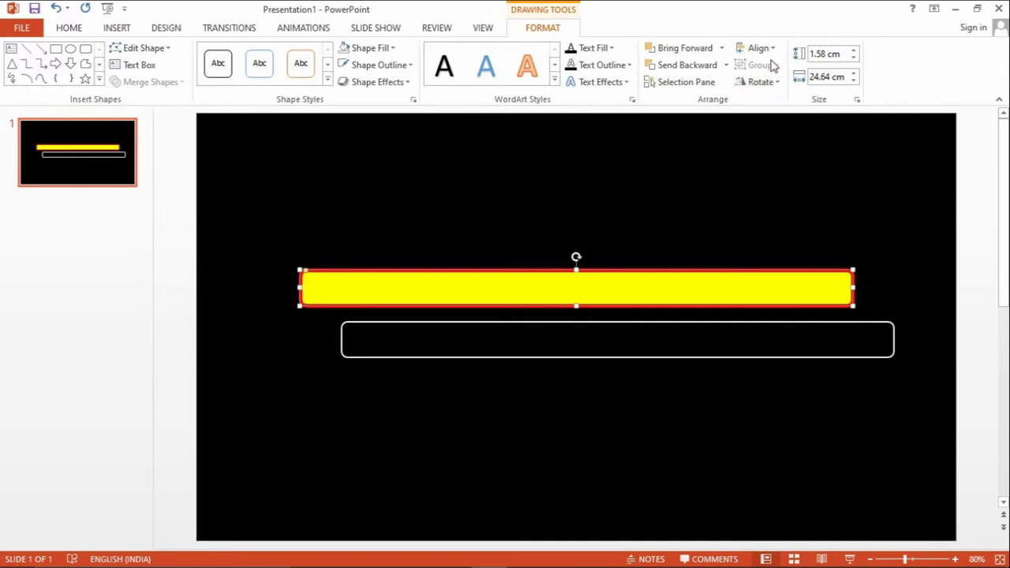
pyautogui.click(770, 49)
pyautogui.click(789, 140)
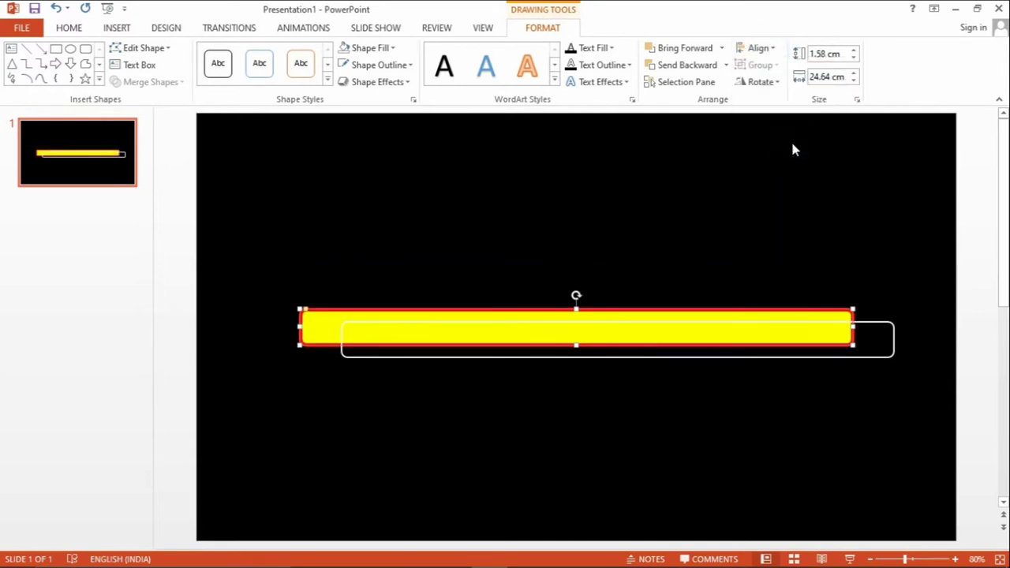
# Move the white-outlined bar to sit just below the yellow bar.
pyautogui.click(786, 362)
pyautogui.moveTo(783, 356); pyautogui.dragTo(757, 415)
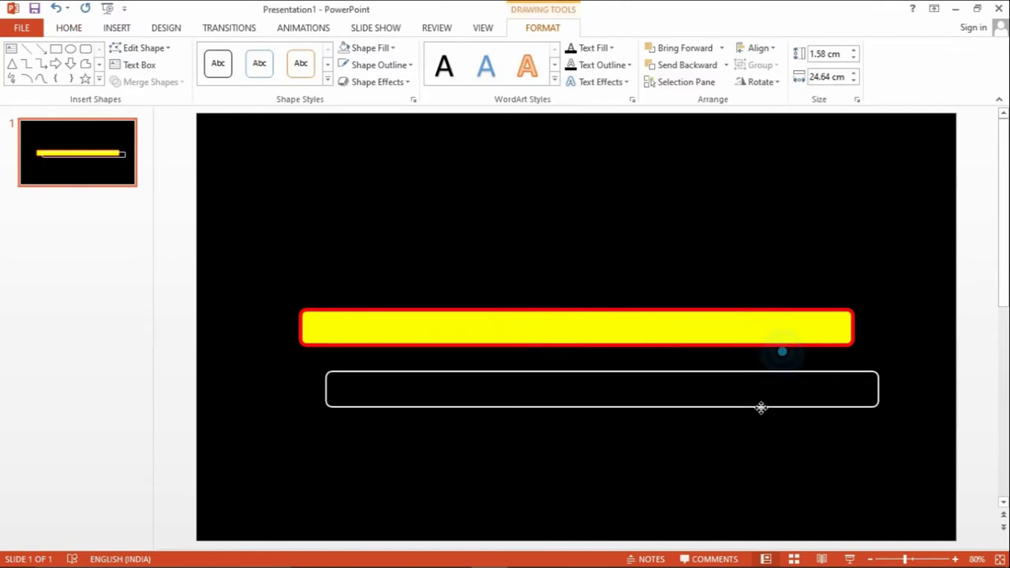
pyautogui.click(714, 237)
pyautogui.click(703, 318)
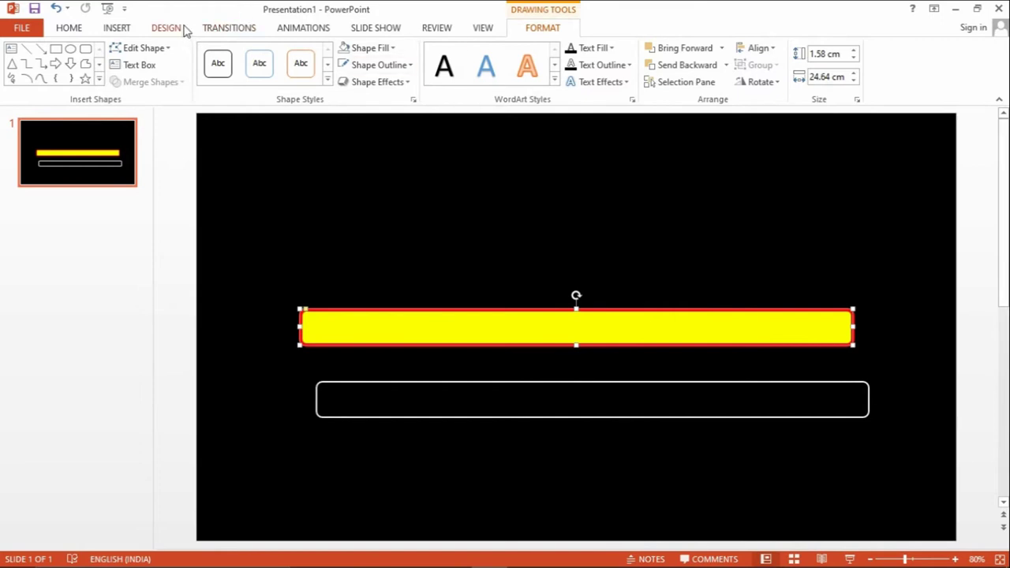
# Apply the Wipe entrance animation to the yellow bar.
pyautogui.click(306, 30)
pyautogui.click(536, 78)
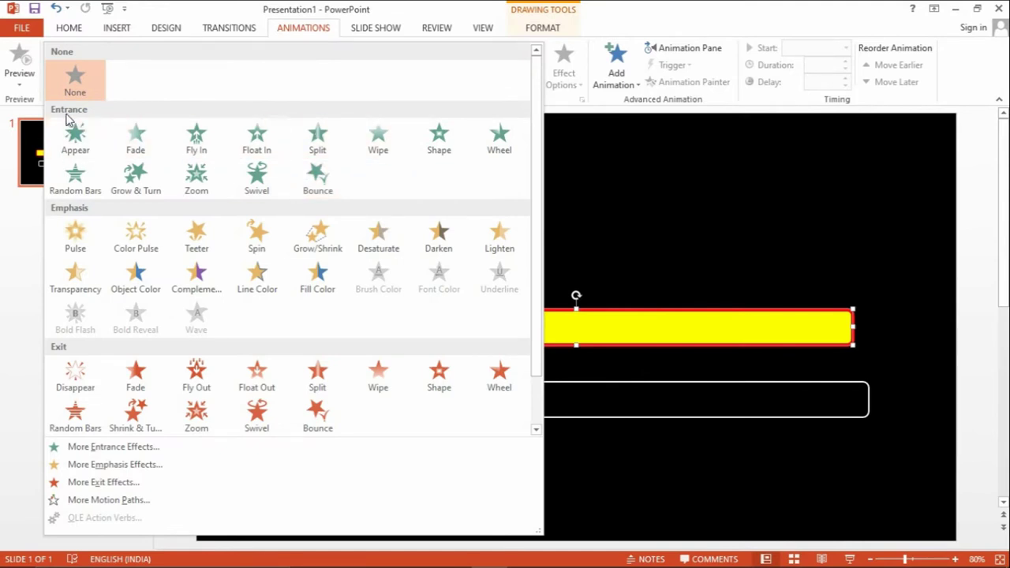
pyautogui.click(378, 138)
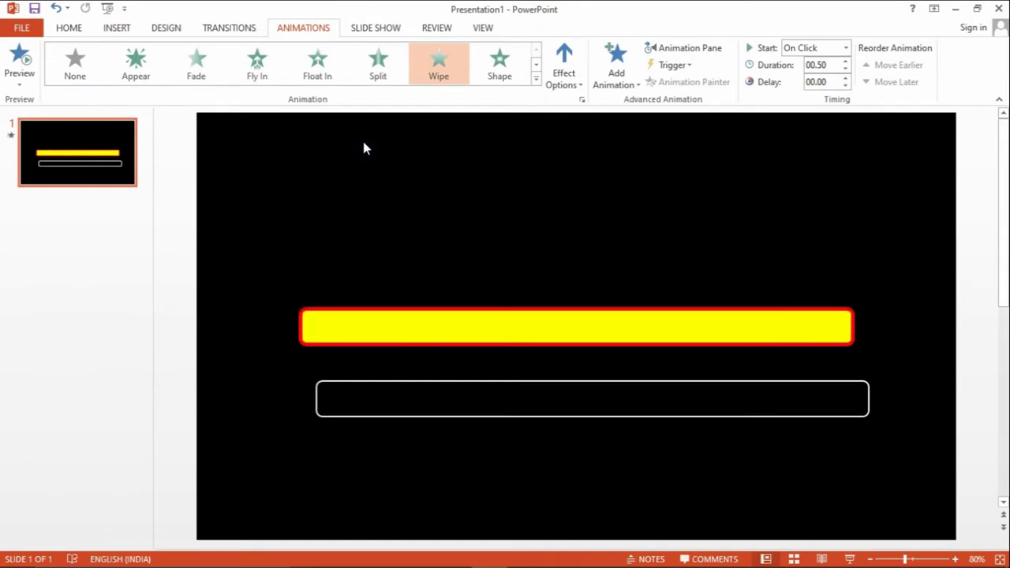
# Set the Wipe effect direction to From Left in the Animation Pane.
pyautogui.click(703, 49)
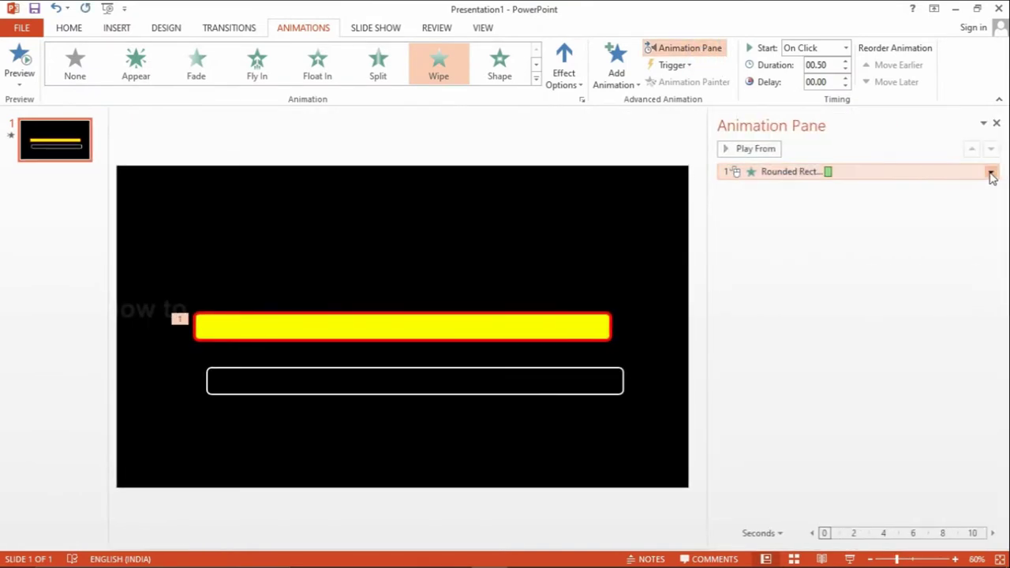
pyautogui.click(991, 172)
pyautogui.click(916, 241)
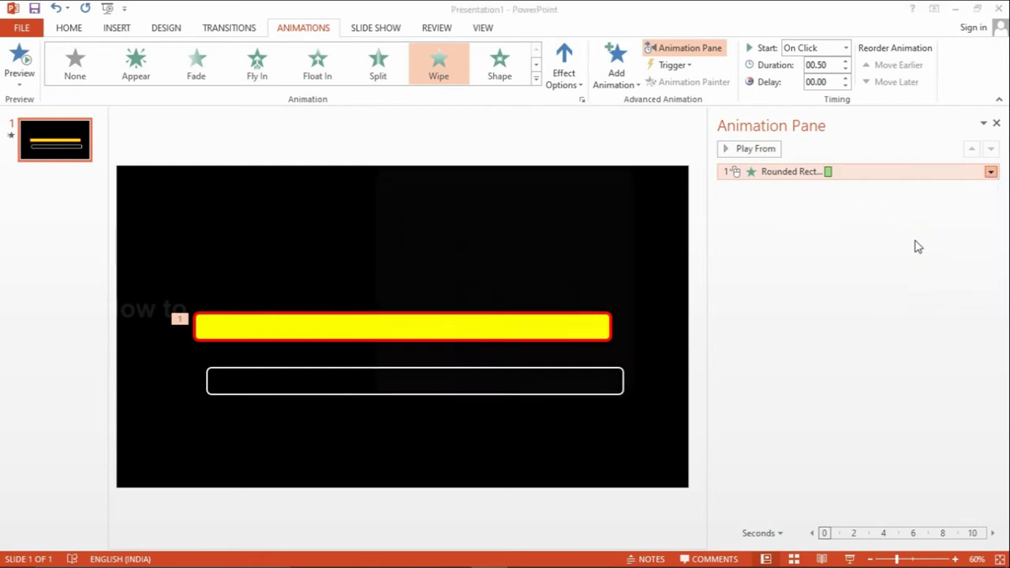
pyautogui.click(581, 236)
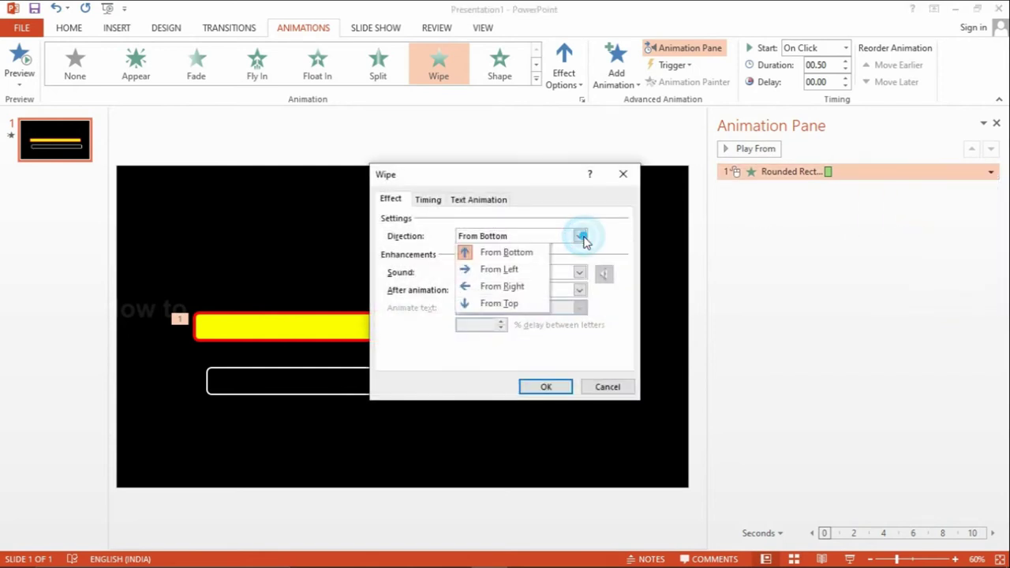
pyautogui.click(505, 271)
pyautogui.click(541, 387)
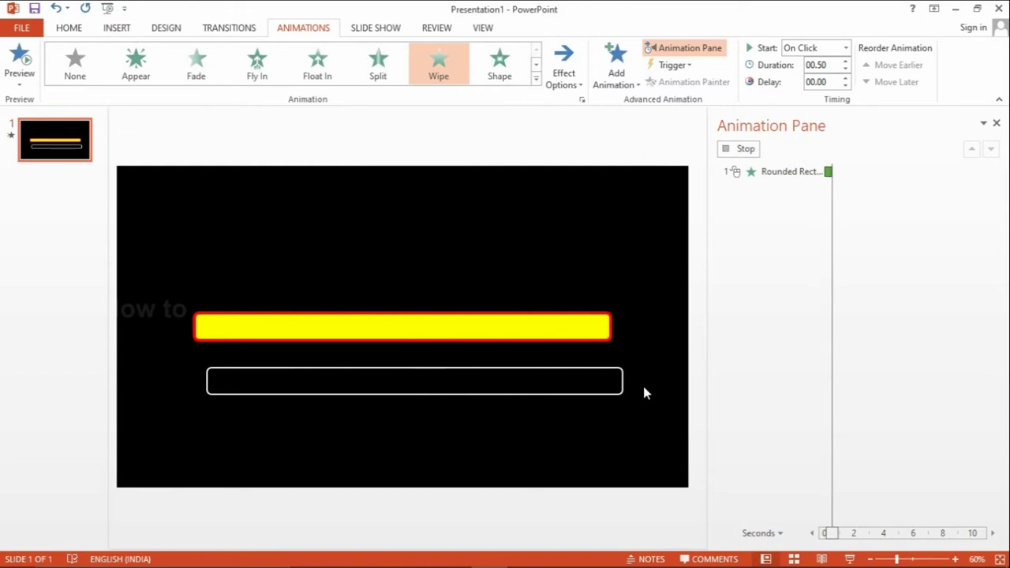
pyautogui.click(593, 368)
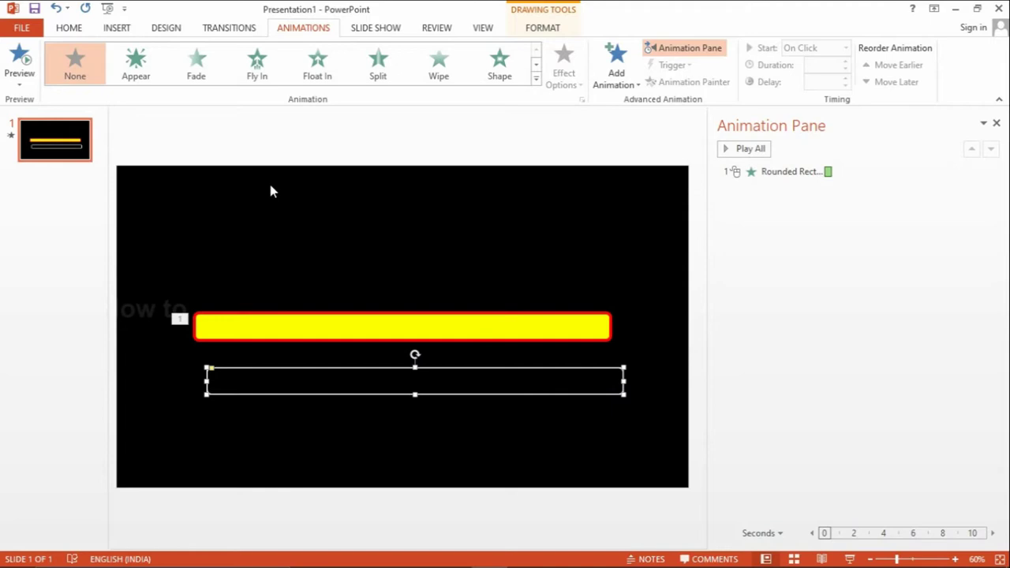
# Apply Align Center and Align Middle to the white-outlined bar so it lines up with the yellow bar.
pyautogui.click(111, 29)
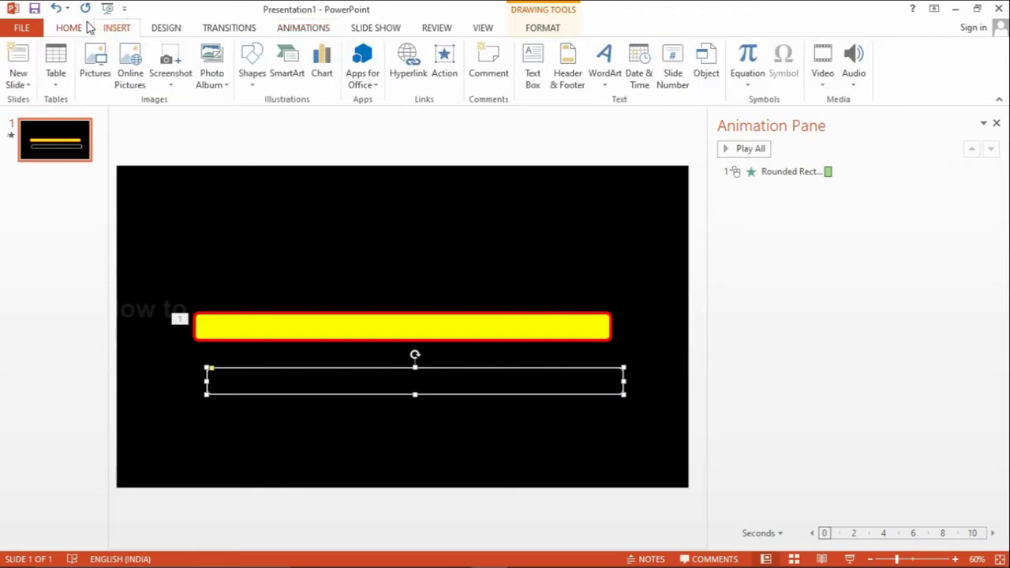
pyautogui.click(79, 28)
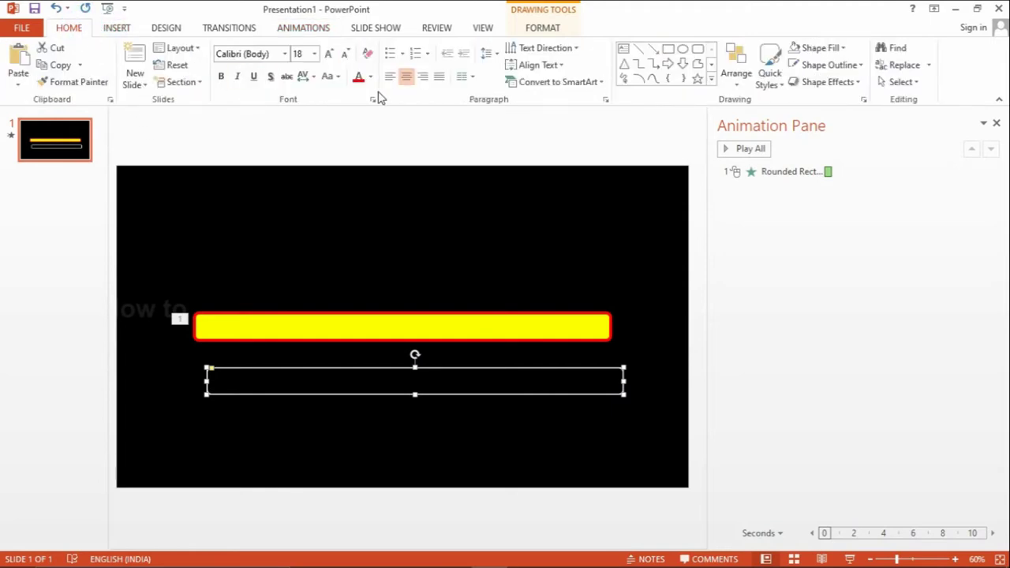
pyautogui.click(734, 79)
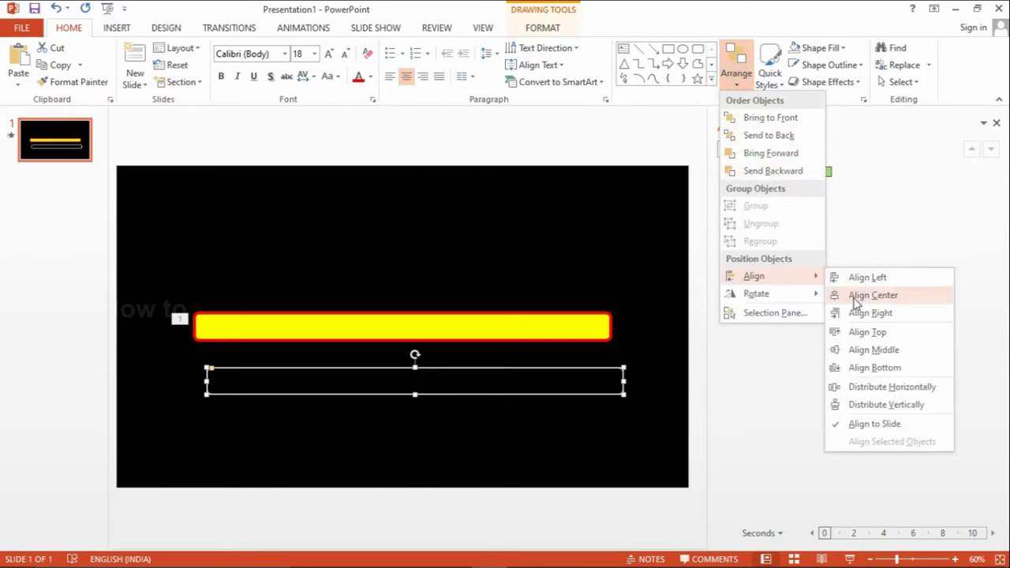
pyautogui.click(860, 300)
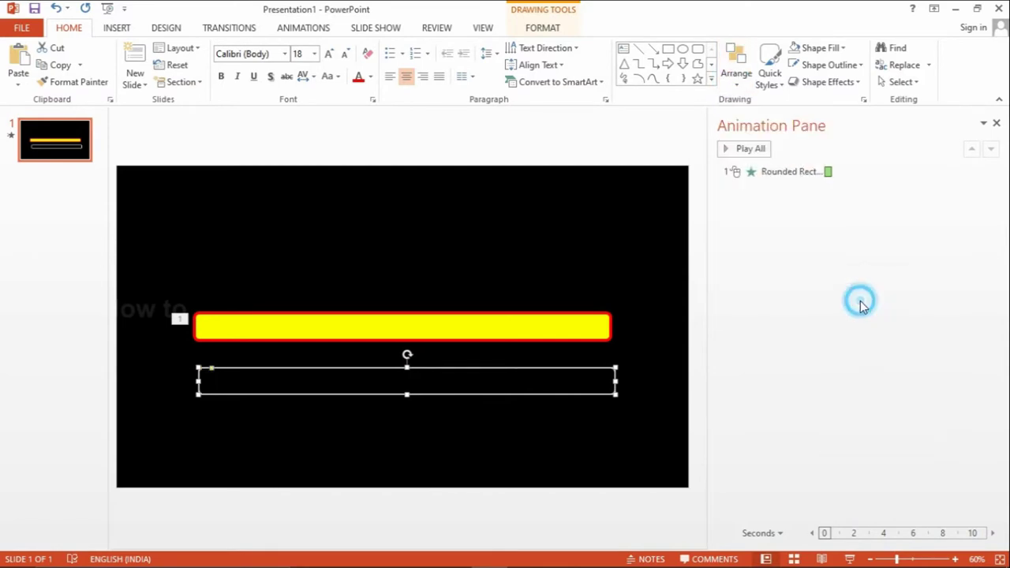
pyautogui.click(737, 79)
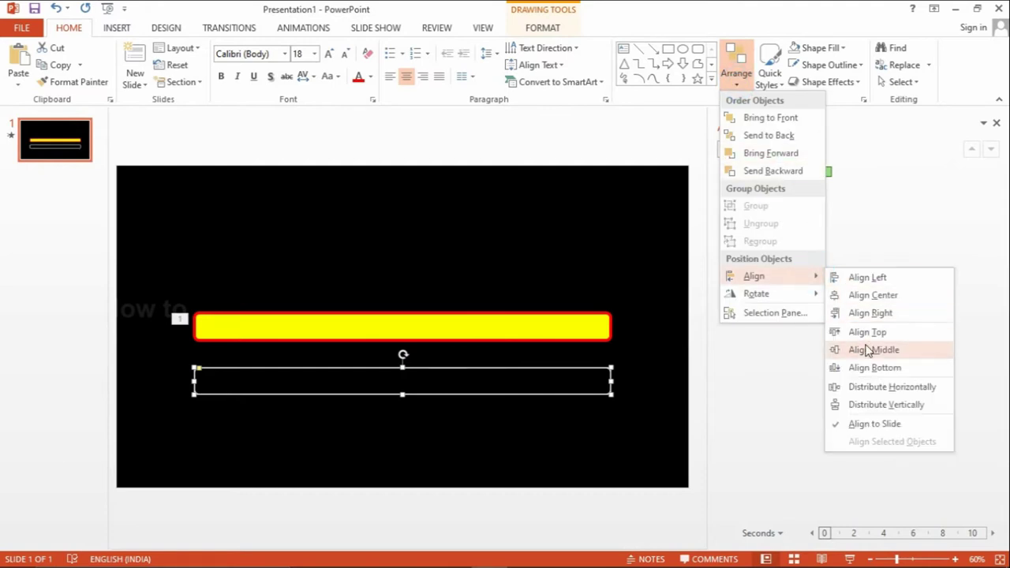
pyautogui.click(866, 350)
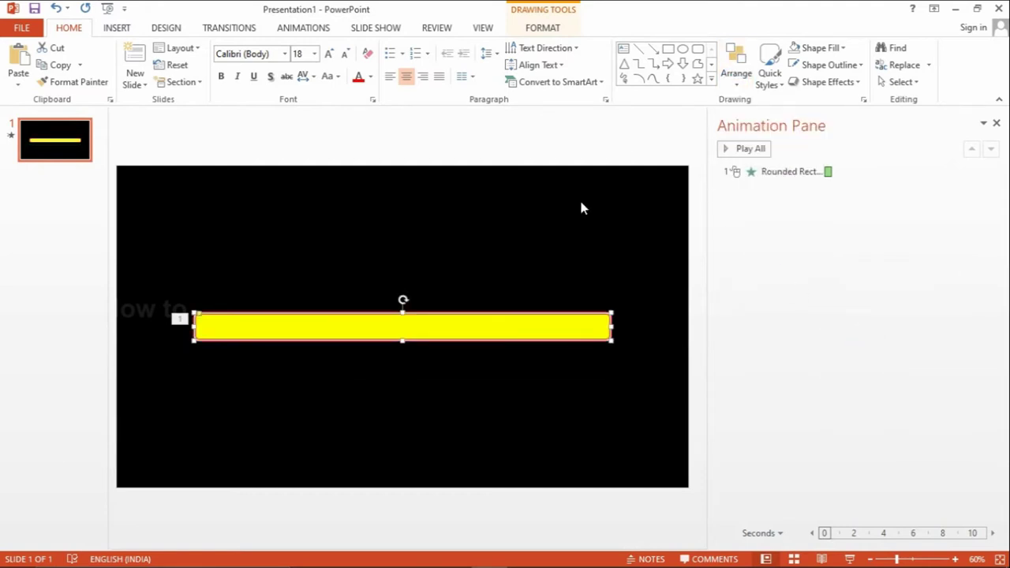
# Send the yellow bar to the back, behind the white-outlined bar, then deselect it.
pyautogui.rightClick(502, 317)
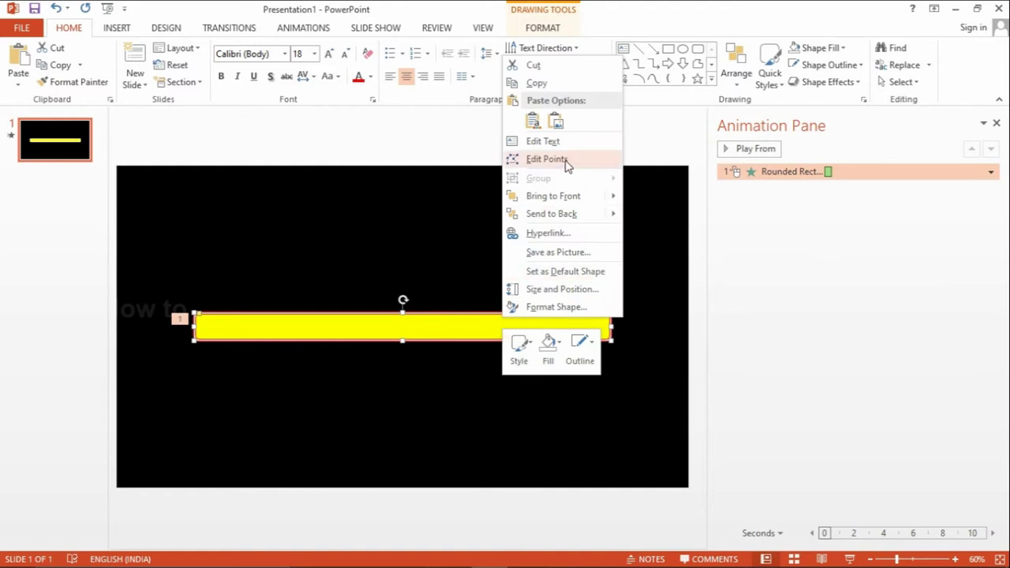
pyautogui.click(558, 213)
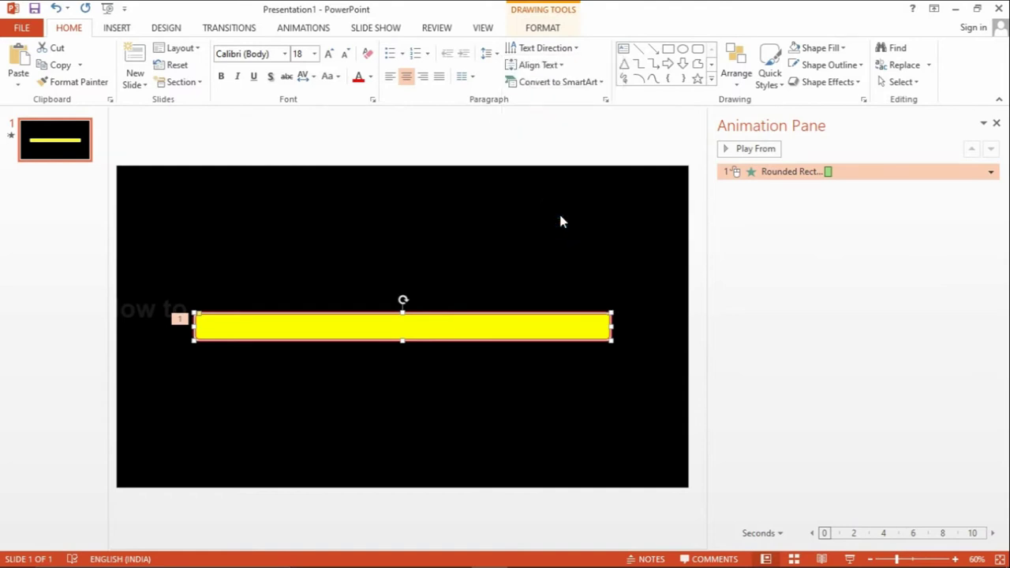
pyautogui.click(559, 213)
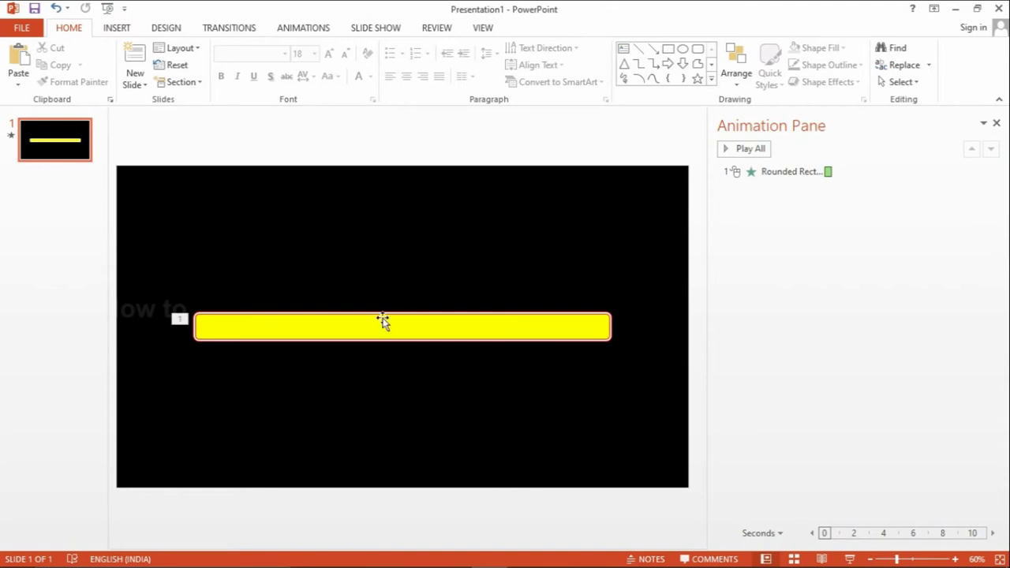
# Preview all slide animations, check the bar's animation options unchanged, and reselect the yellow bar.
pyautogui.click(739, 150)
pyautogui.click(801, 172)
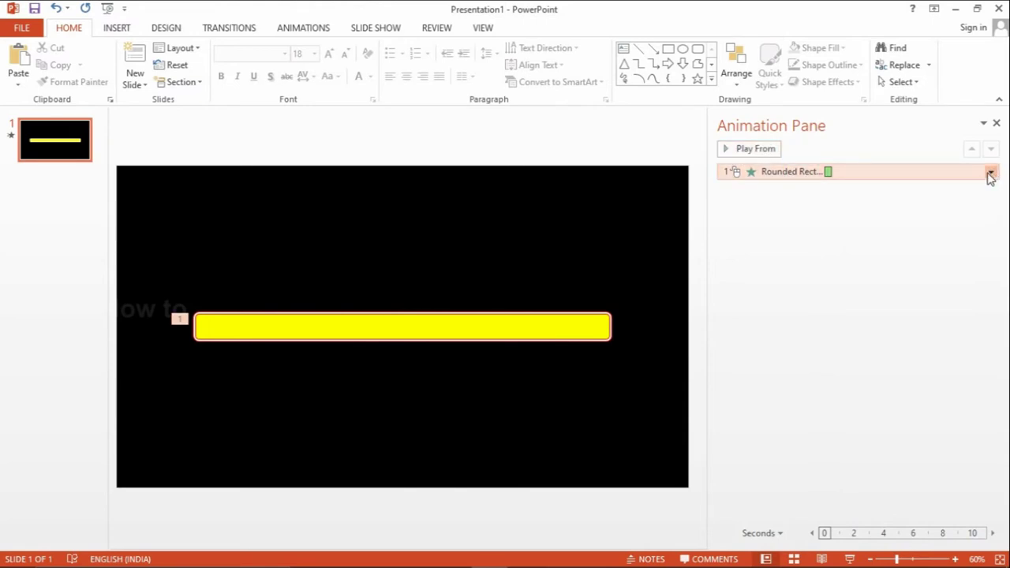
pyautogui.click(990, 173)
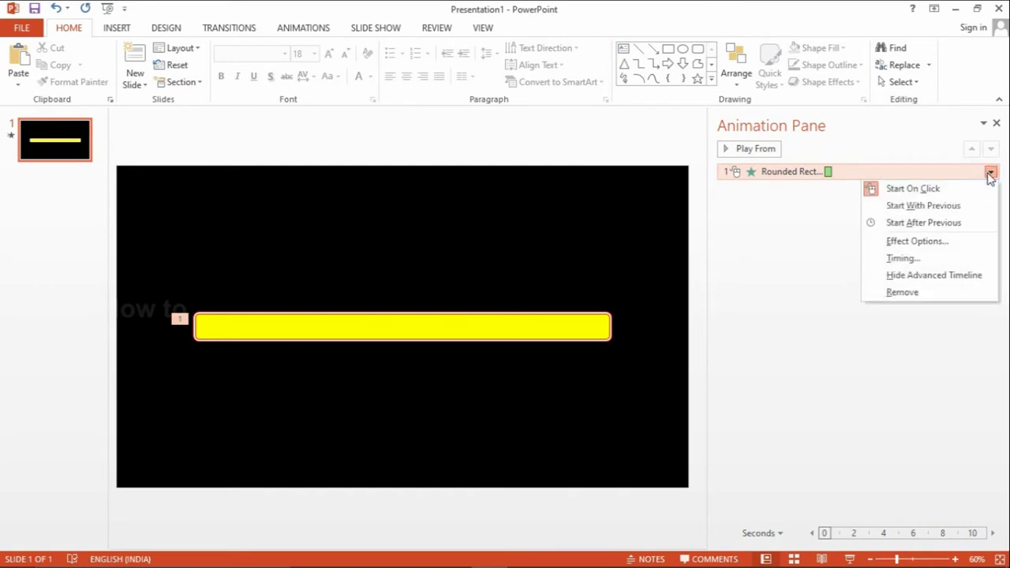
pyautogui.click(990, 173)
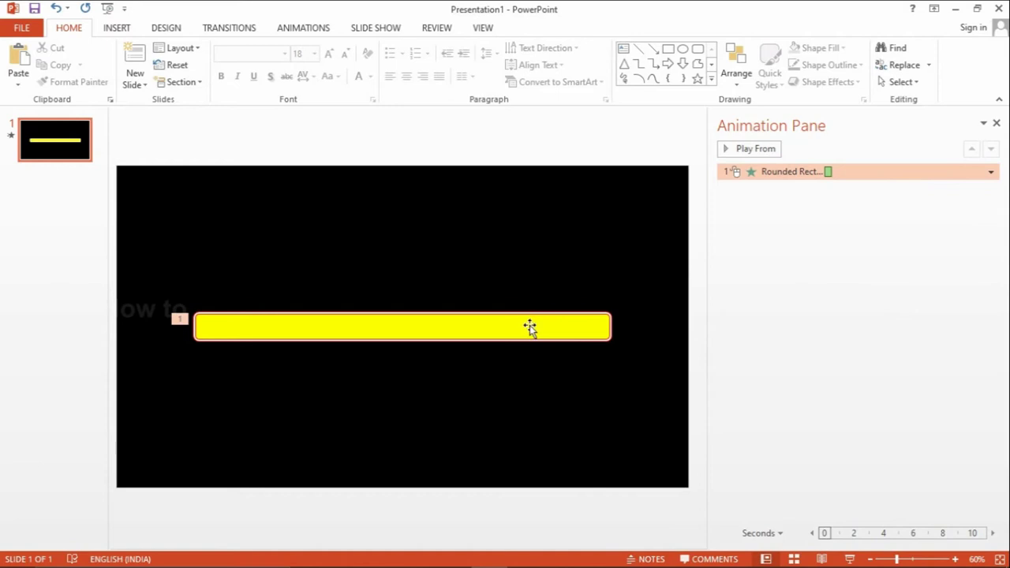
pyautogui.click(589, 327)
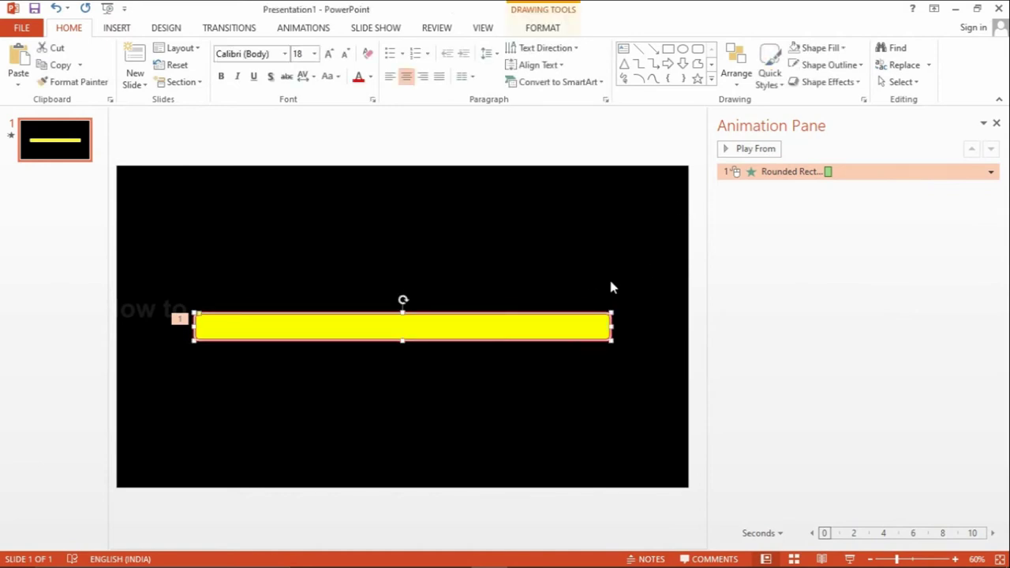
# Set the yellow bar's Wipe to start With Previous with a 05.00 duration, then preview it.
pyautogui.click(278, 33)
pyautogui.click(846, 49)
pyautogui.click(817, 79)
pyautogui.click(827, 65)
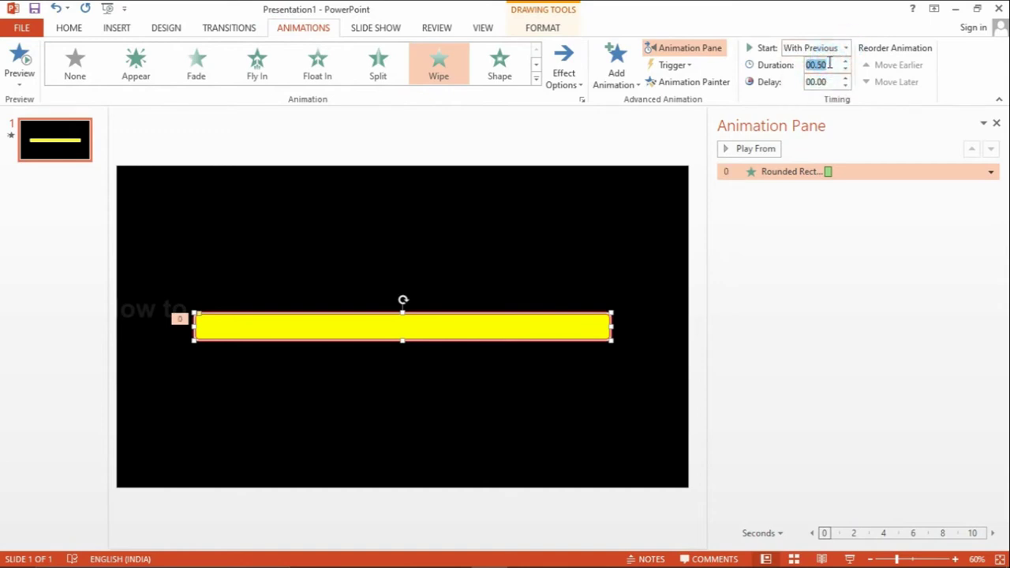
pyautogui.write('05.00')
pyautogui.press('Return')
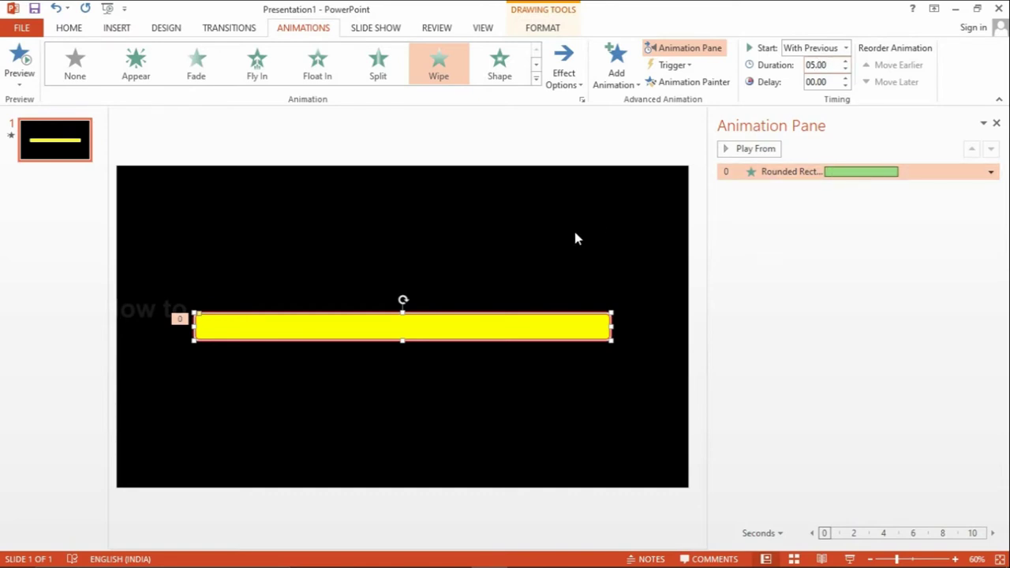
pyautogui.click(752, 150)
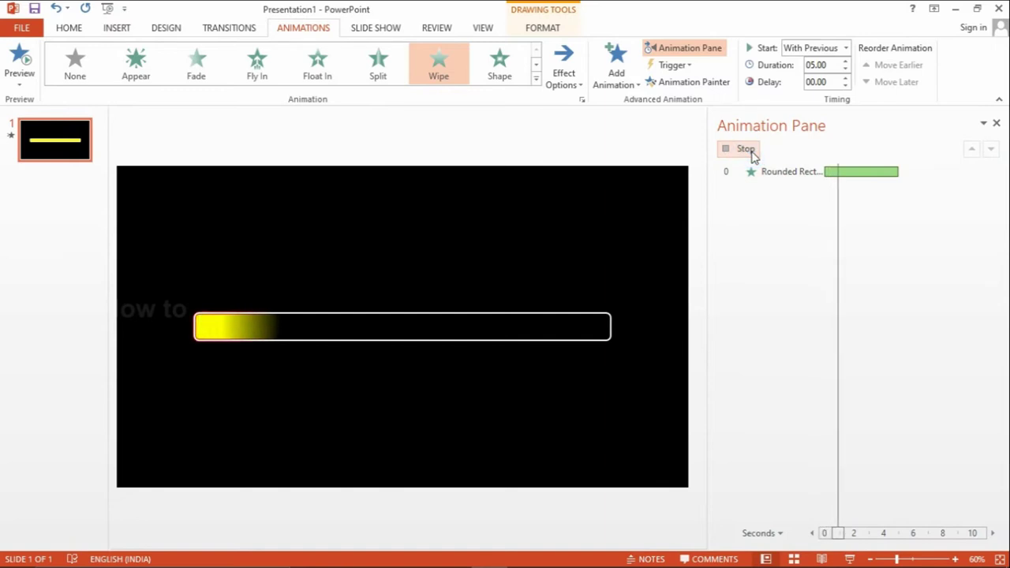
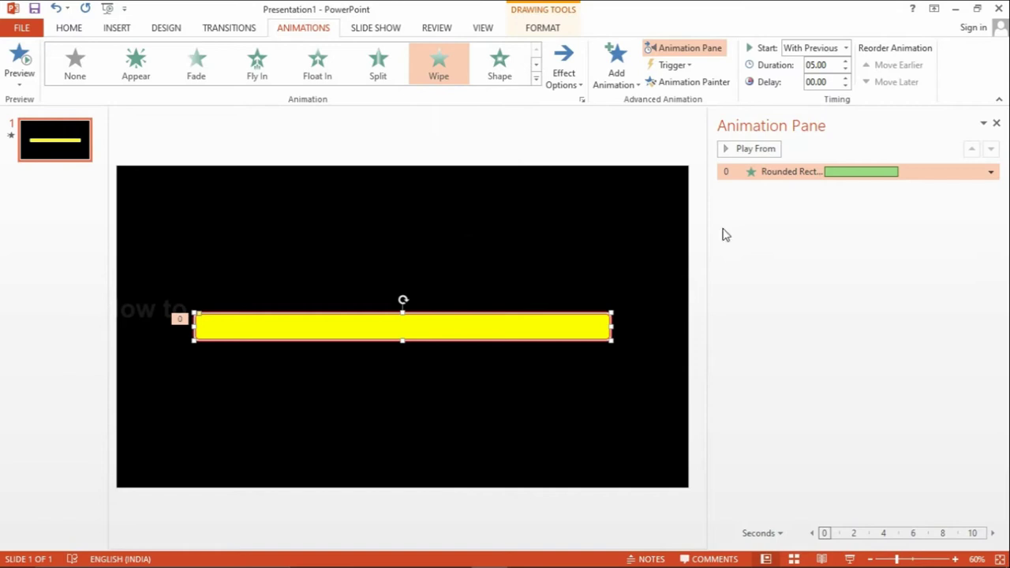
# Nudge the yellow bar up slightly and give it a 6 pt outline.
pyautogui.click(742, 151)
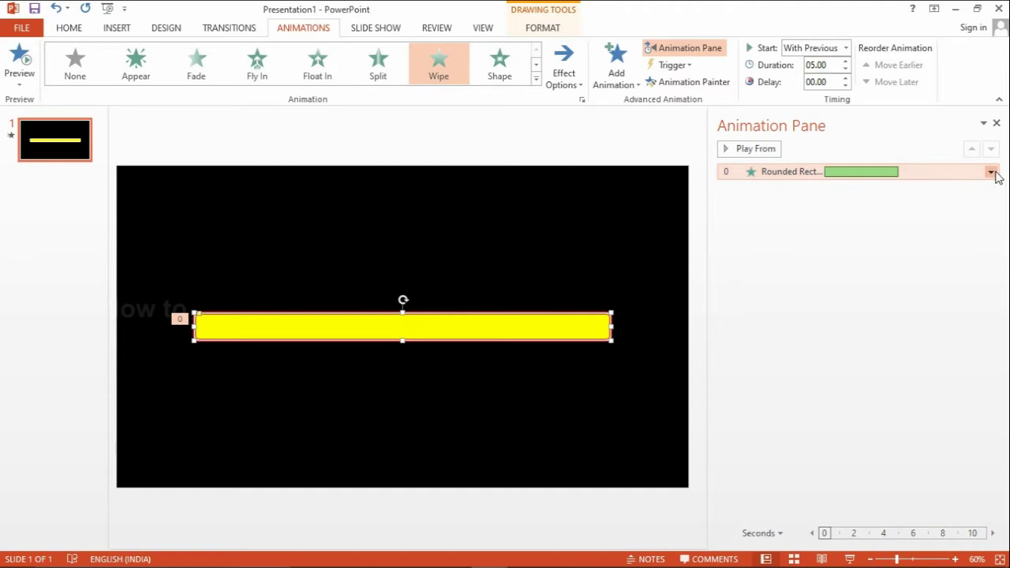
pyautogui.rightClick(584, 336)
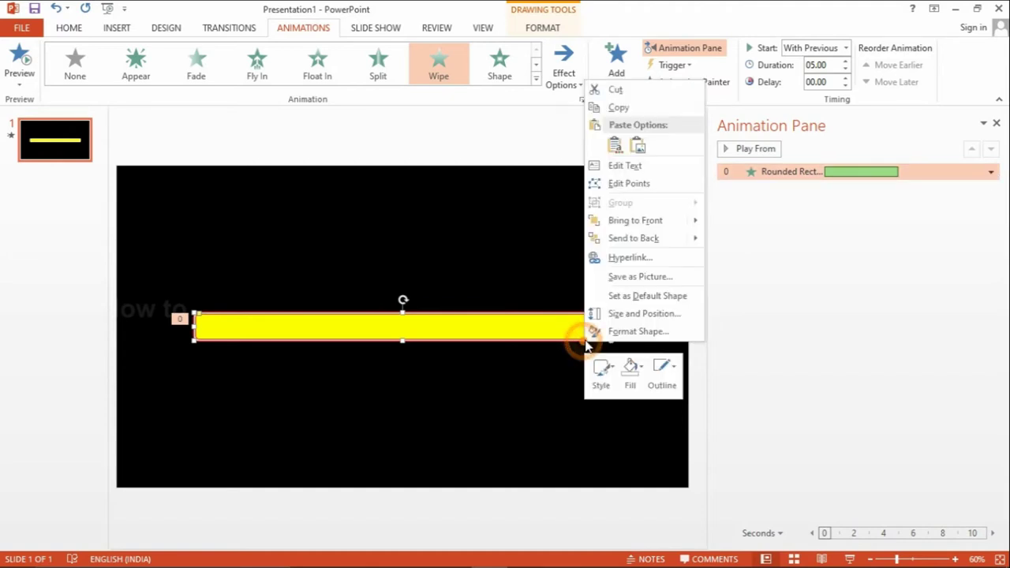
pyautogui.click(572, 330)
pyautogui.moveTo(567, 329); pyautogui.dragTo(576, 308)
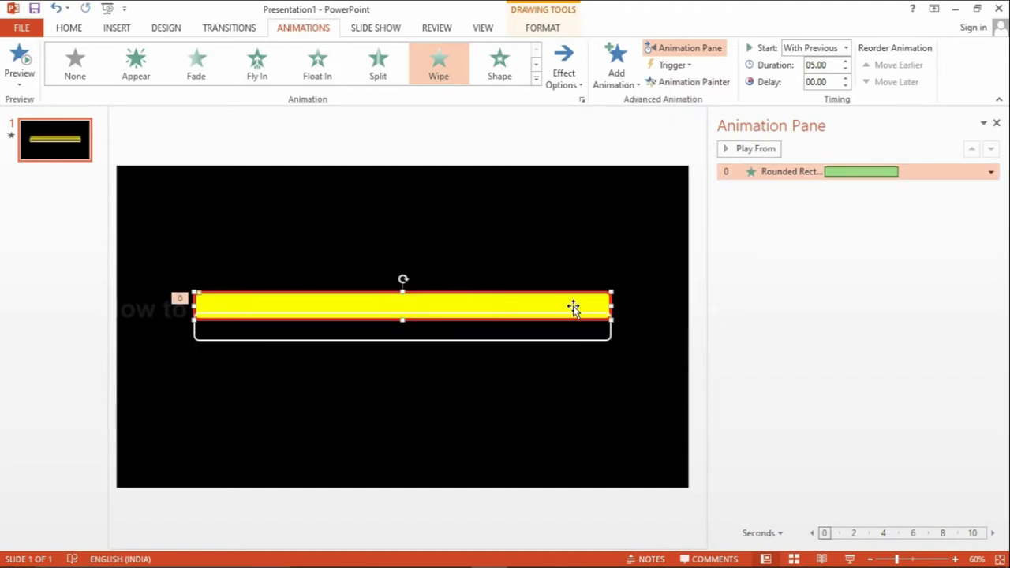
pyautogui.rightClick(577, 306)
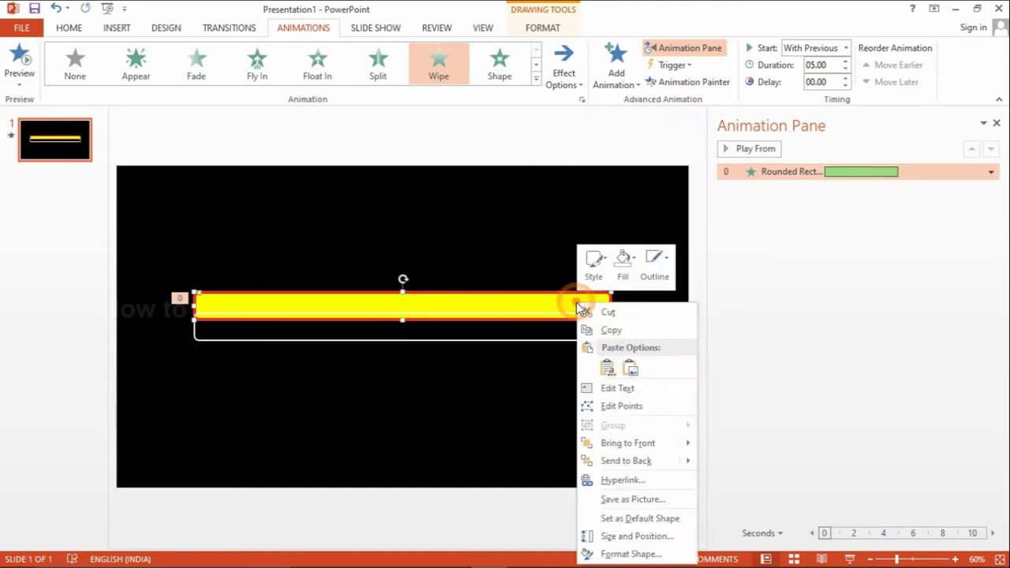
pyautogui.click(654, 268)
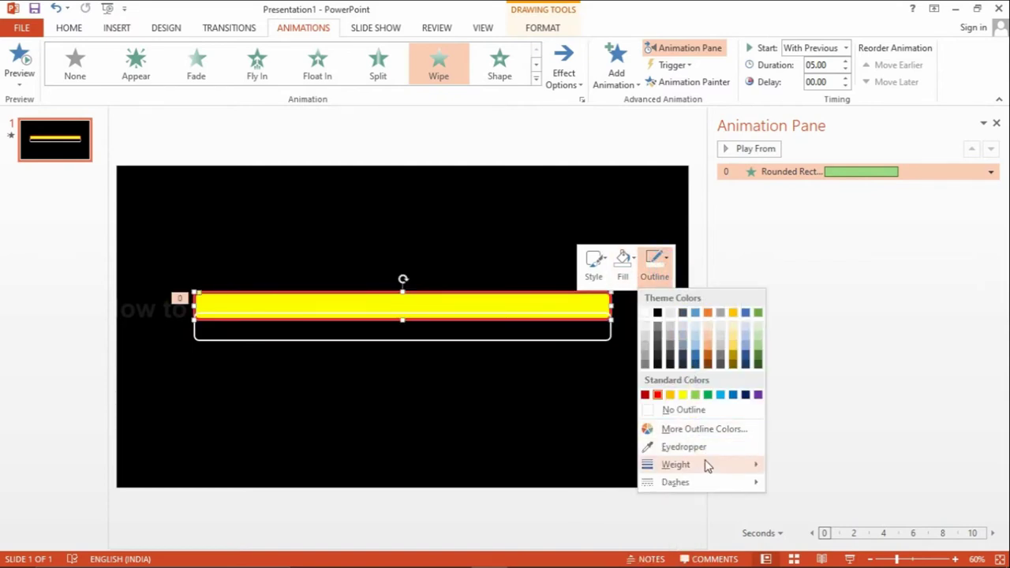
pyautogui.moveTo(676, 465)
pyautogui.click(833, 533)
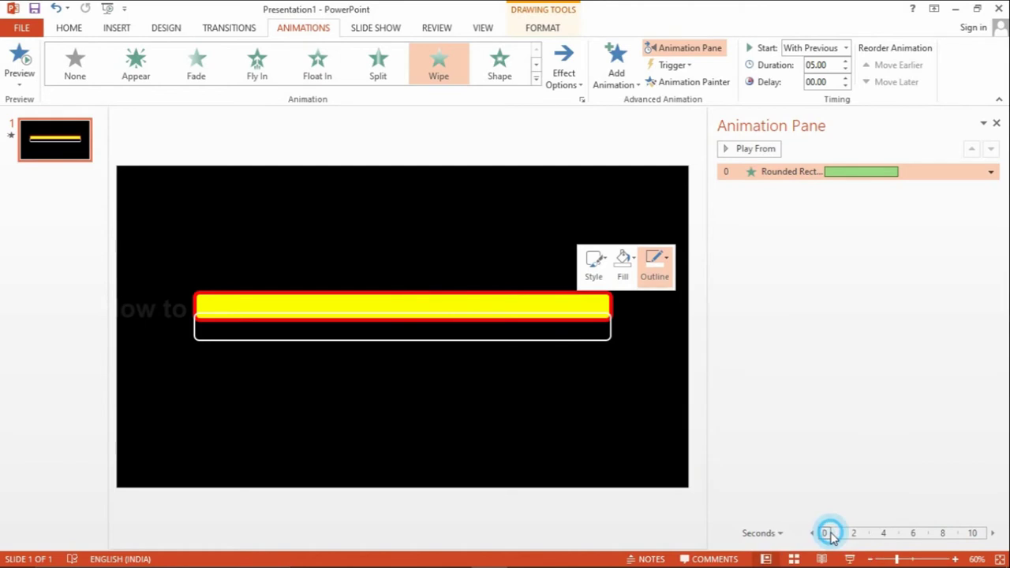
pyautogui.click(602, 404)
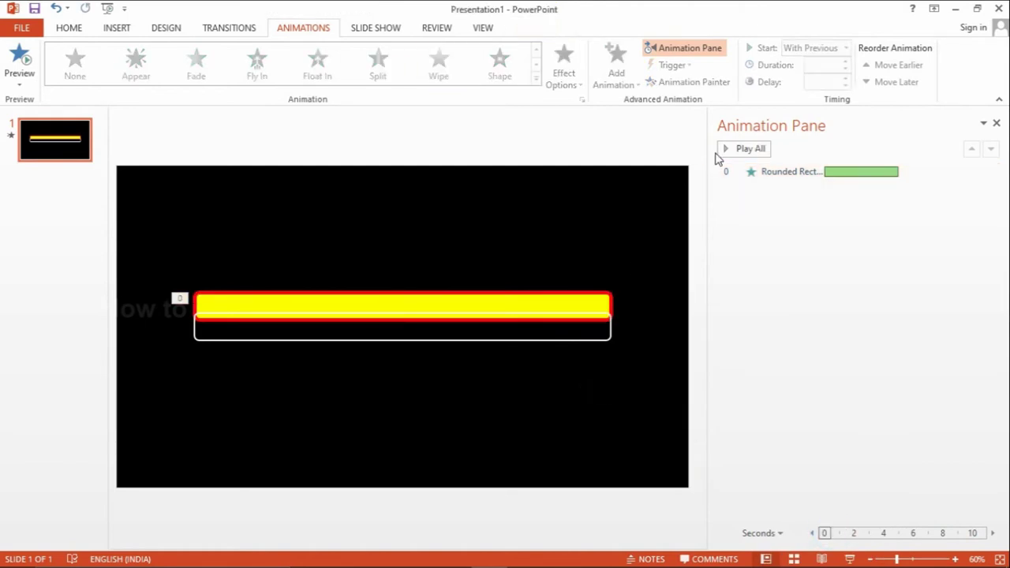
# Centre the yellow bar horizontally and vertically on the slide with Align Center and Align Middle.
pyautogui.click(70, 29)
pyautogui.click(736, 79)
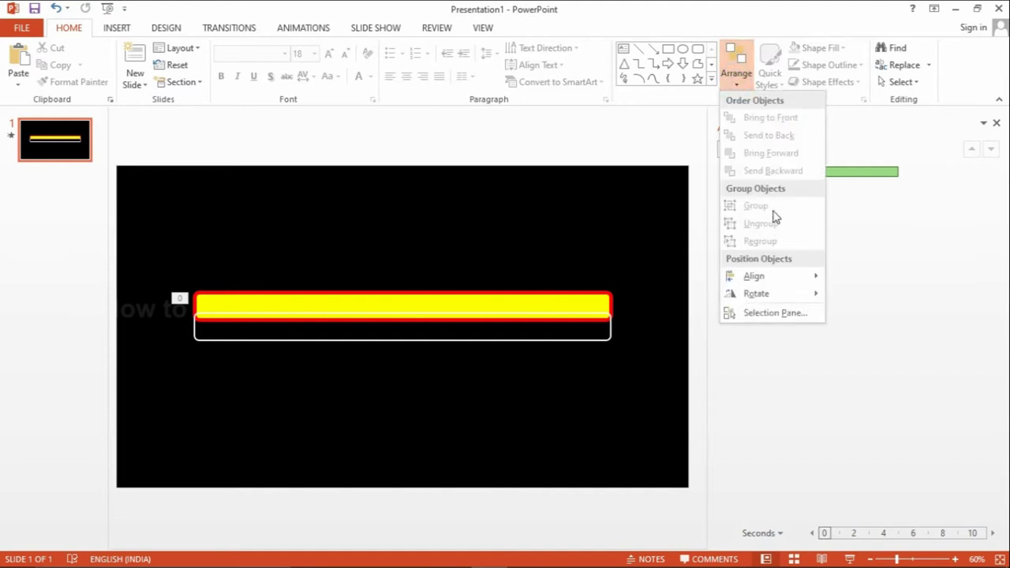
pyautogui.click(789, 278)
pyautogui.moveTo(754, 276)
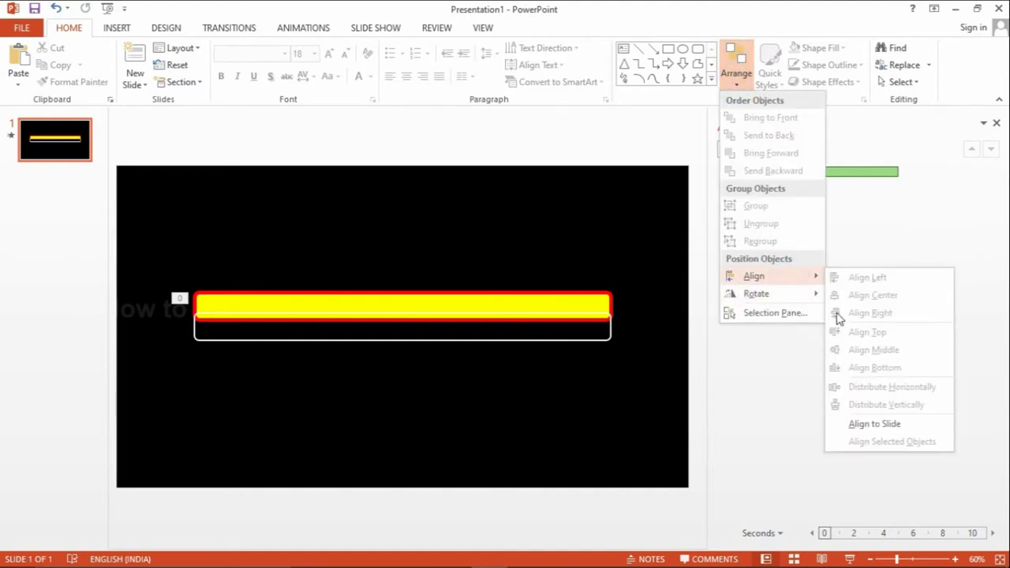
pyautogui.click(652, 361)
pyautogui.click(536, 307)
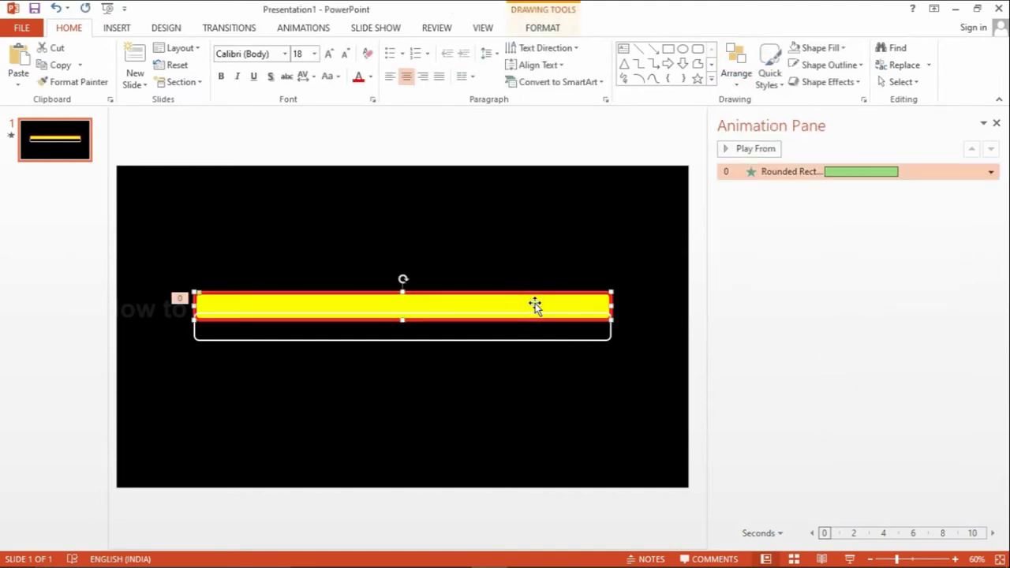
pyautogui.click(732, 83)
pyautogui.click(805, 278)
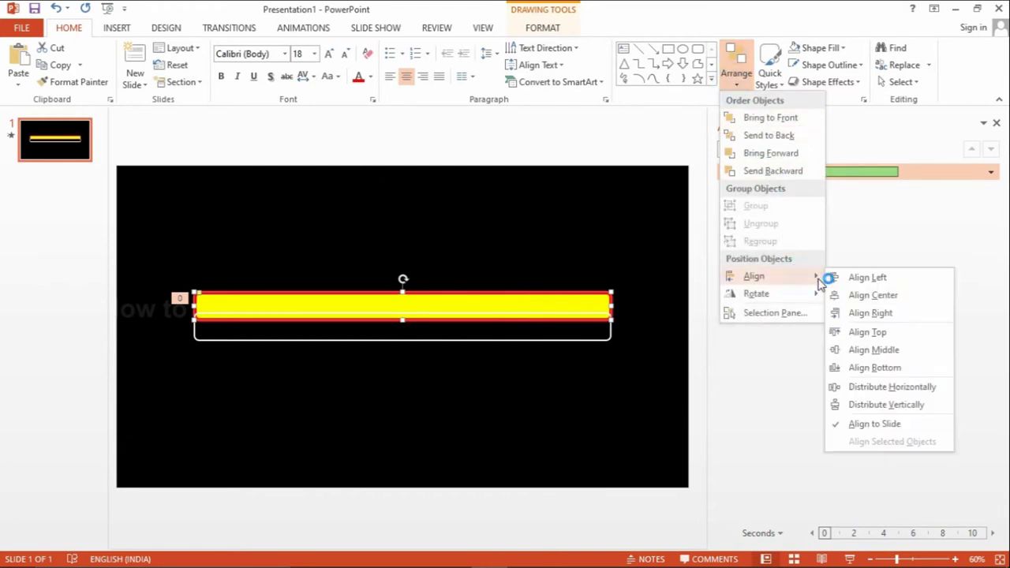
pyautogui.click(866, 294)
pyautogui.click(738, 71)
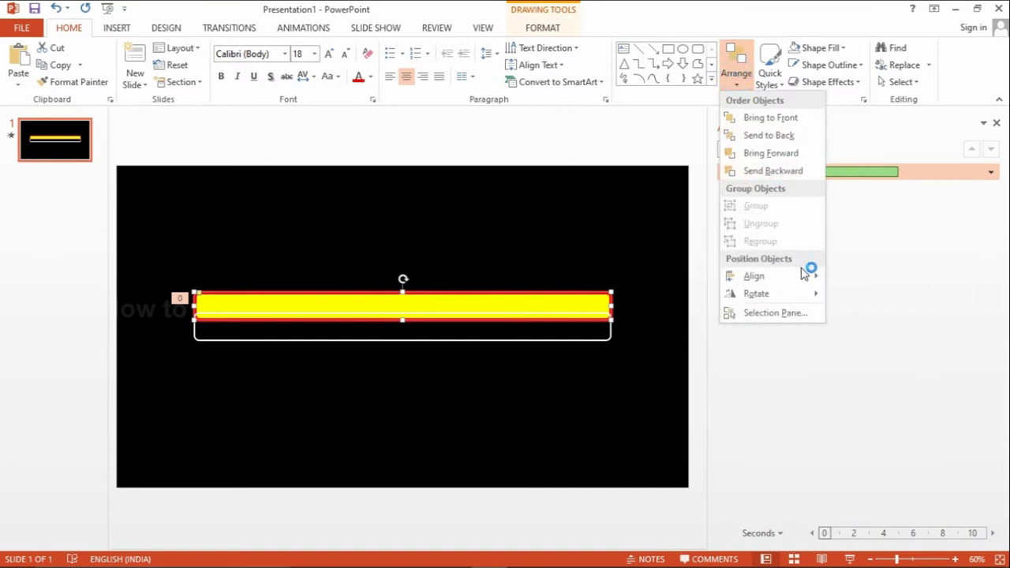
pyautogui.moveTo(770, 275)
pyautogui.click(886, 352)
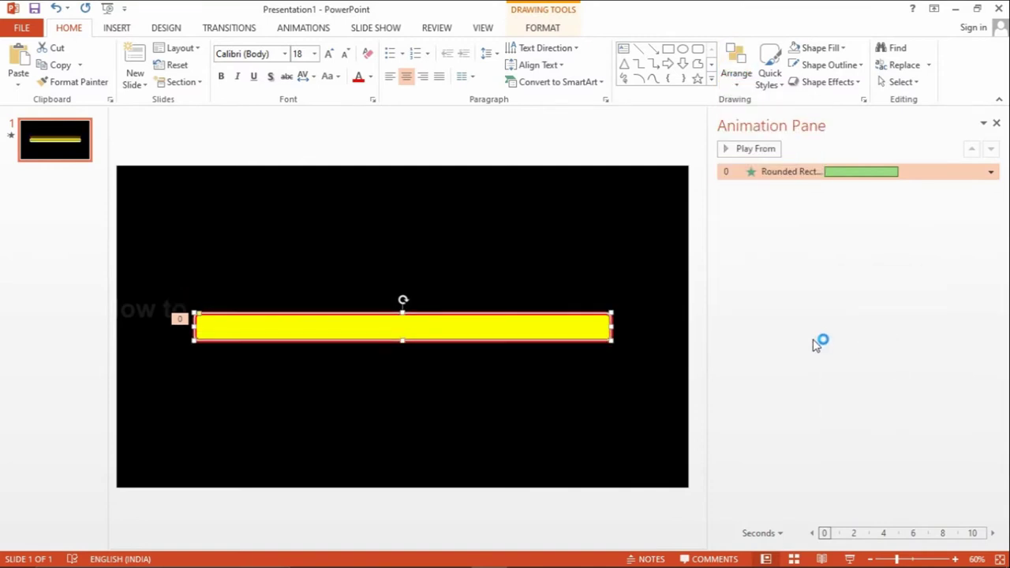
pyautogui.click(681, 277)
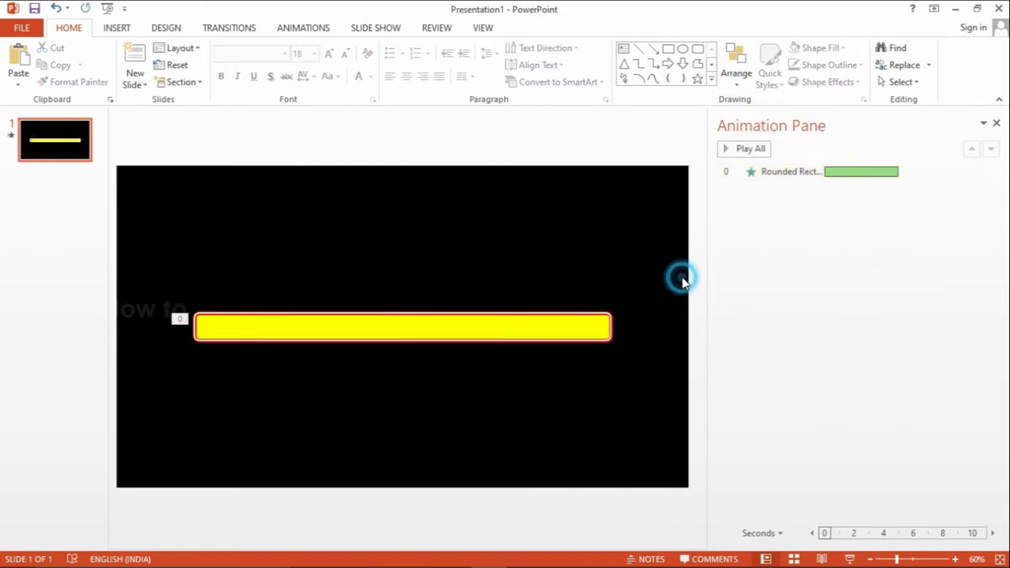
# Bring the yellow bar to the front and replay its wipe.
pyautogui.click(590, 327)
pyautogui.rightClick(590, 327)
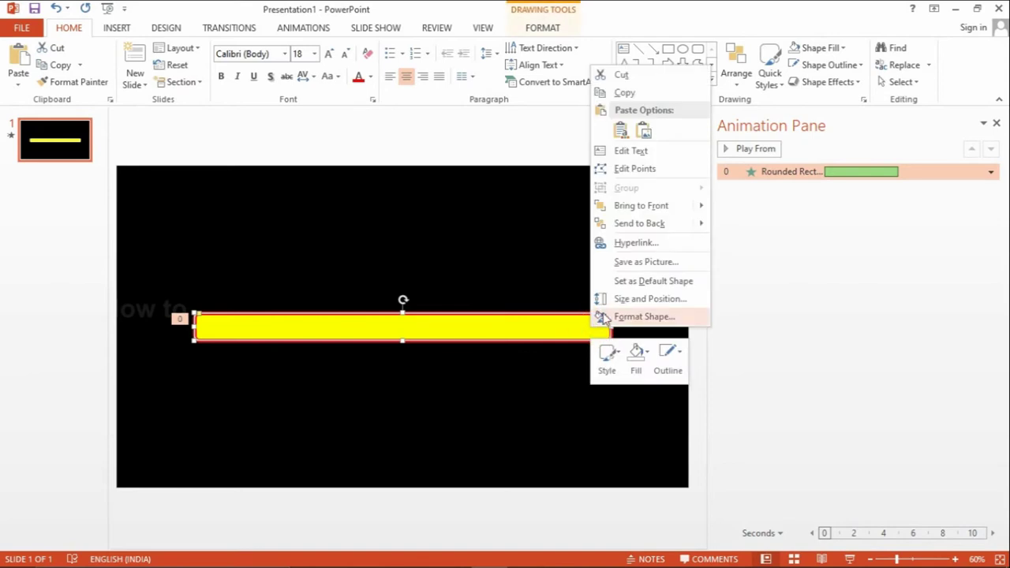
pyautogui.click(640, 207)
pyautogui.click(750, 150)
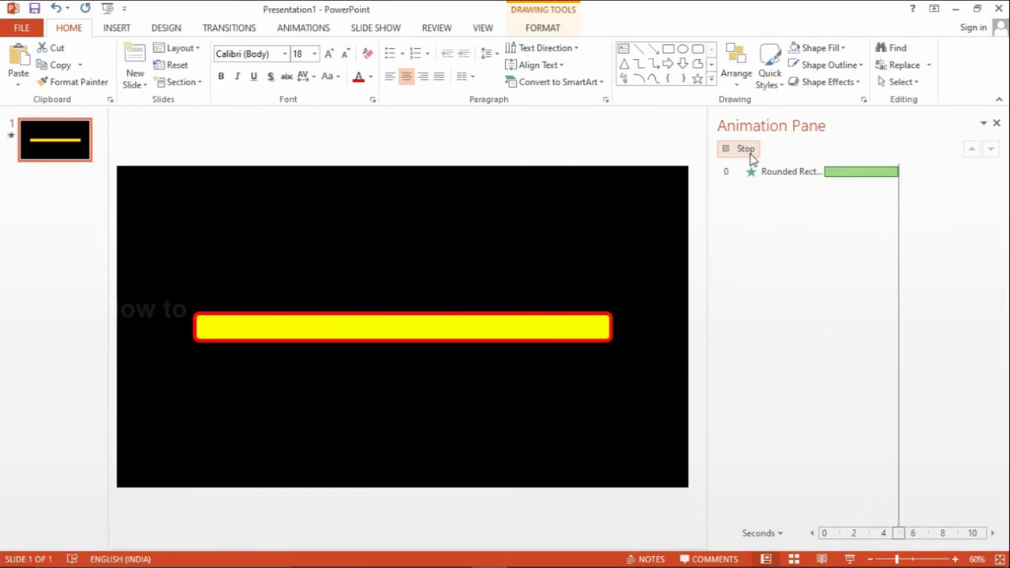
# Add a red text box reading 'Loading...' above the bar.
pyautogui.click(422, 188)
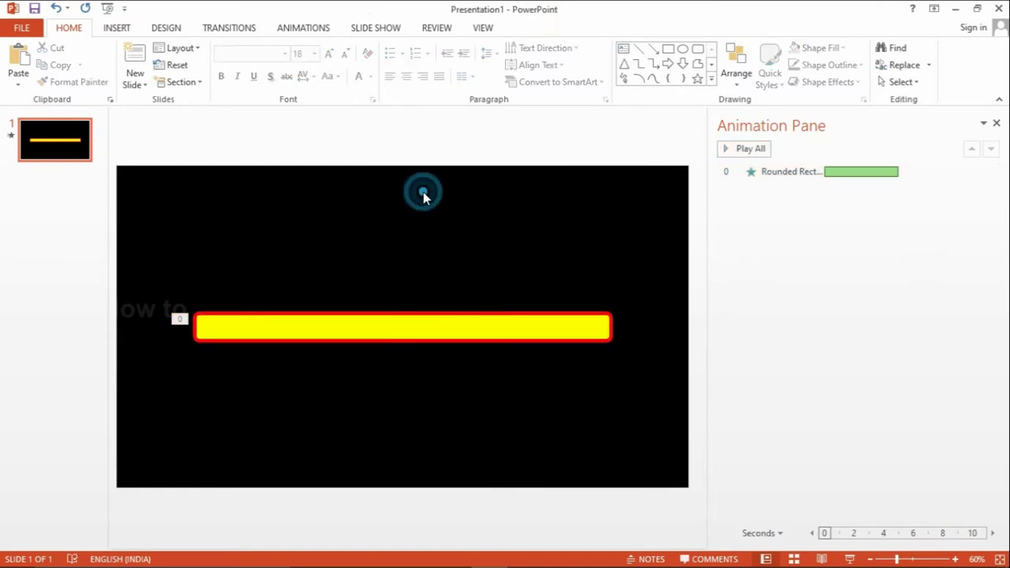
pyautogui.click(117, 27)
pyautogui.click(540, 87)
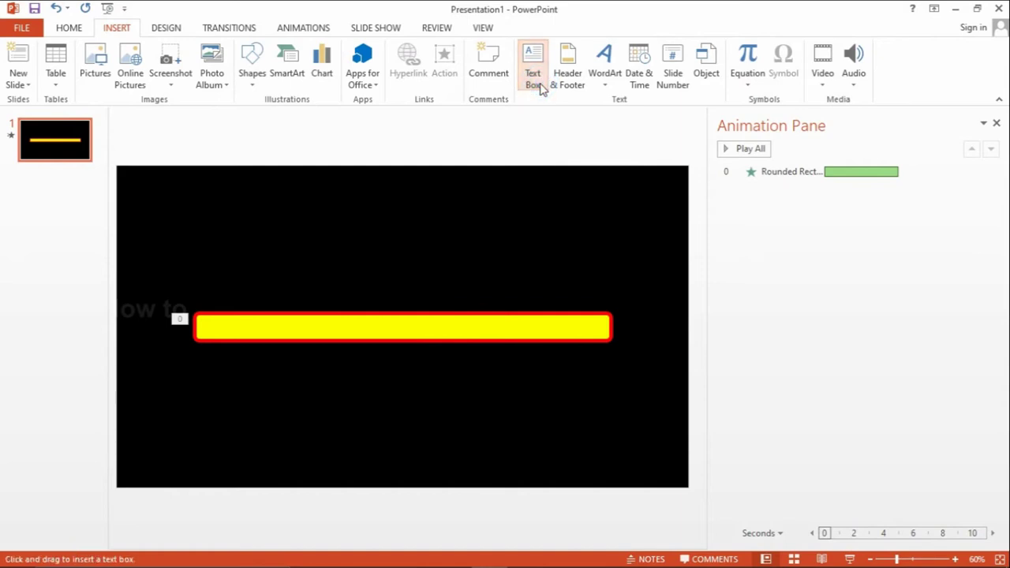
pyautogui.click(303, 227)
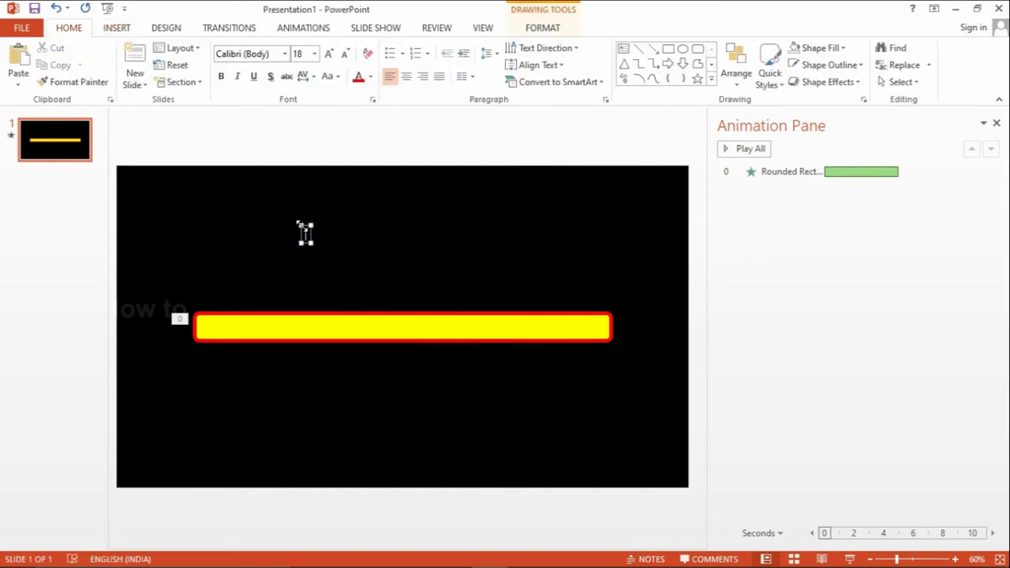
pyautogui.click(368, 81)
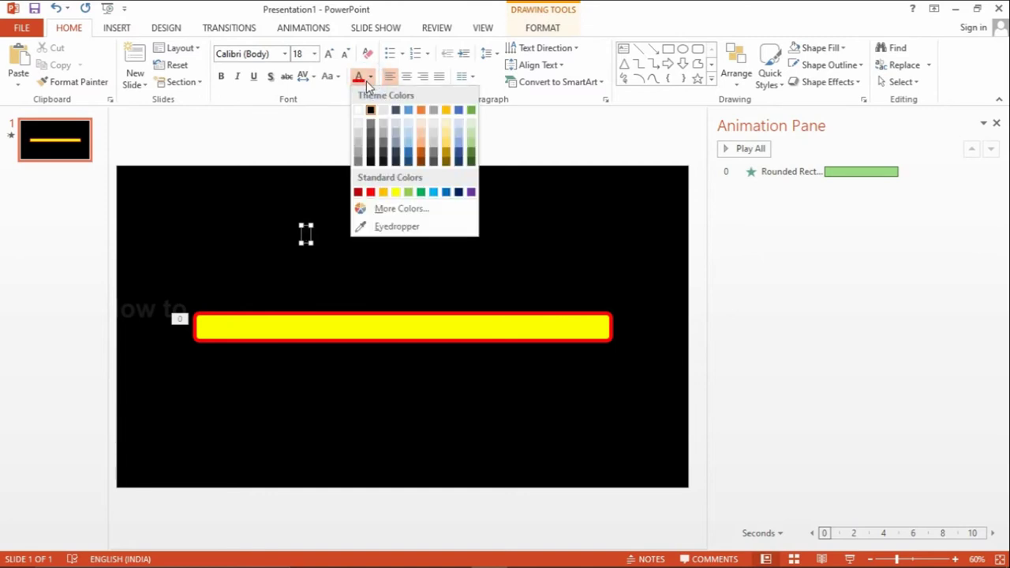
pyautogui.click(374, 194)
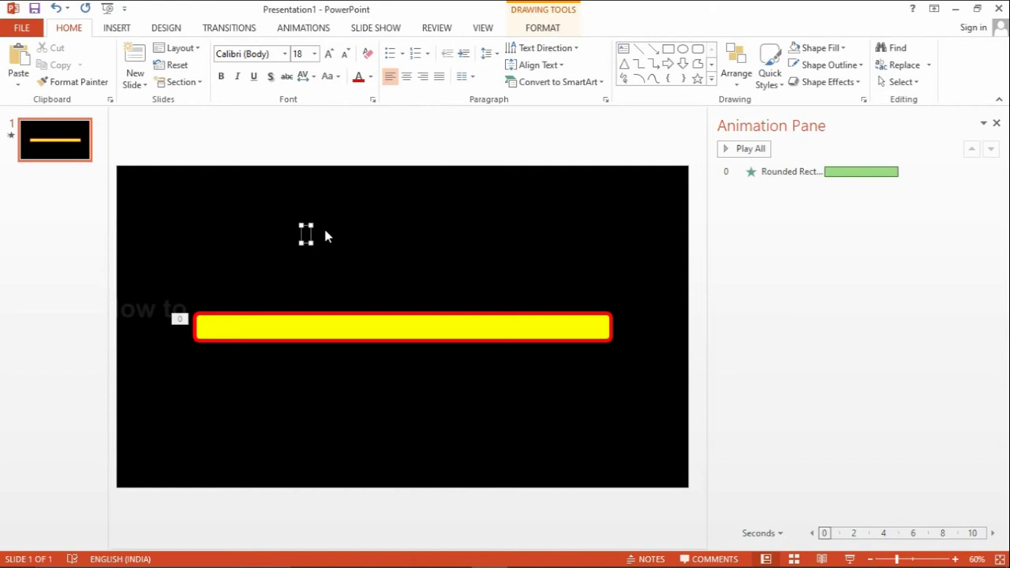
pyautogui.write('Loa')
# Select the Loading... text box and show the Animations tools.
pyautogui.click(417, 253)
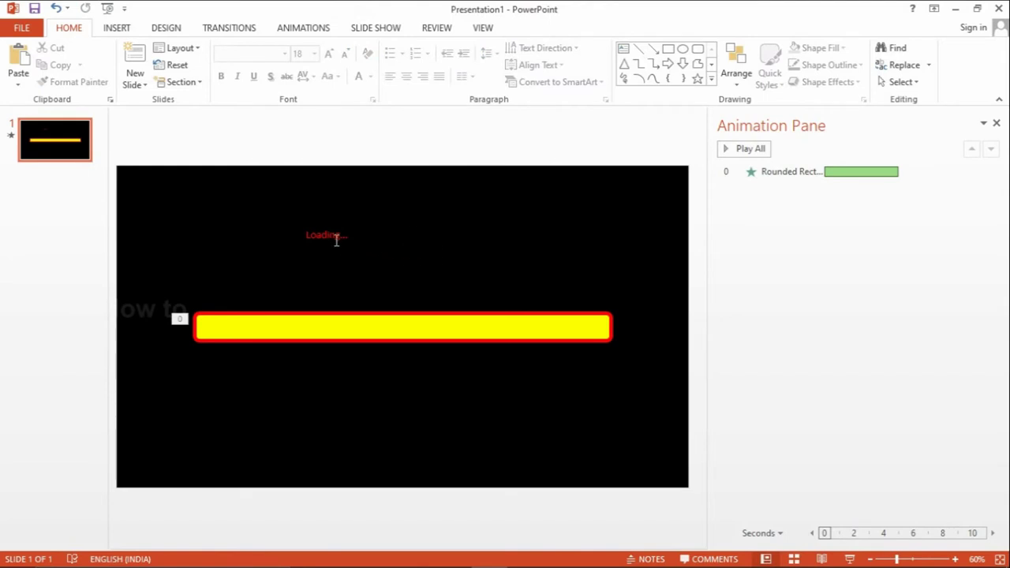
pyautogui.click(336, 240)
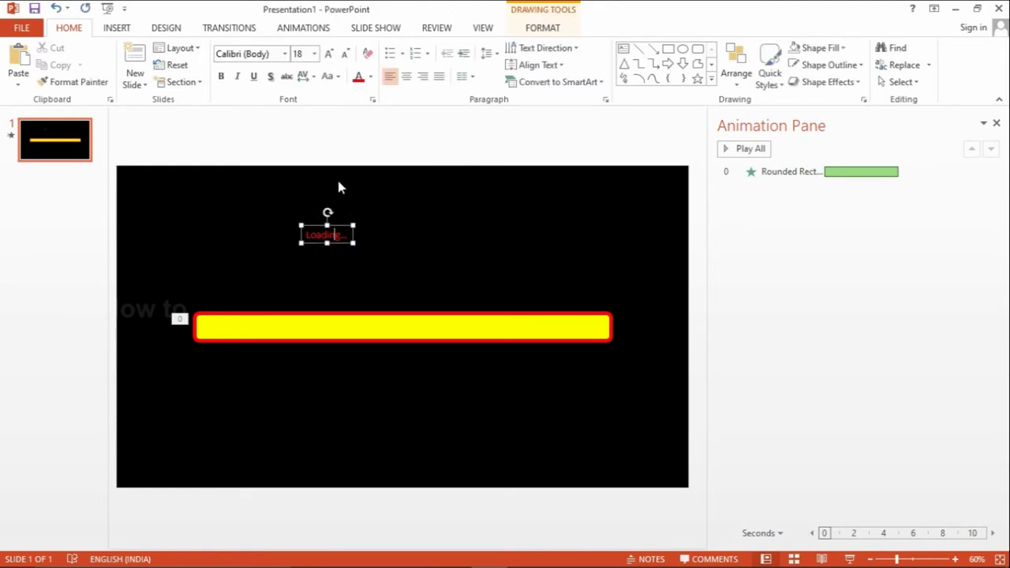
pyautogui.click(299, 28)
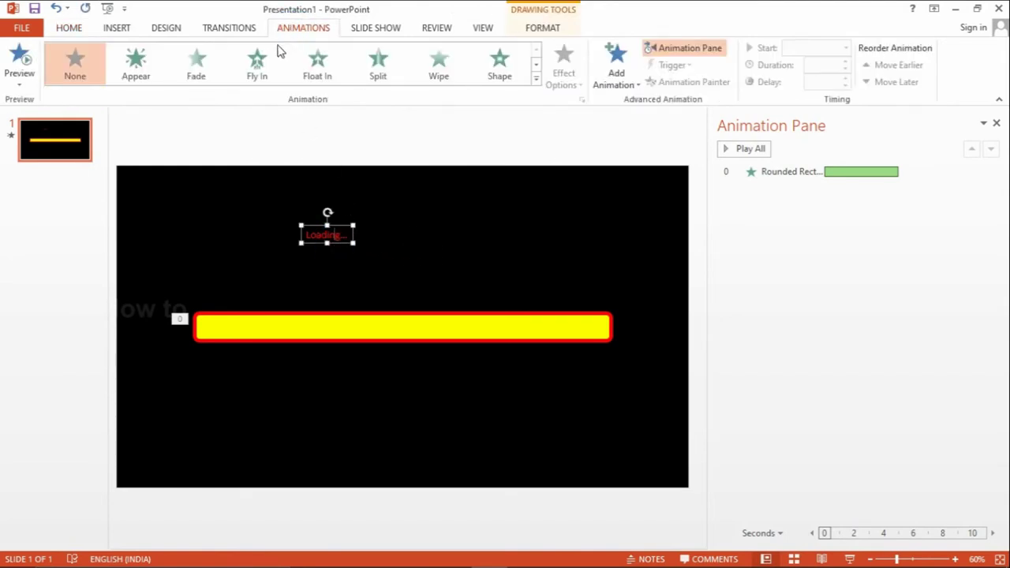
# Give Loading... a Pulse emphasis that hides after animation, stretched to about 4.4 seconds.
pyautogui.click(536, 79)
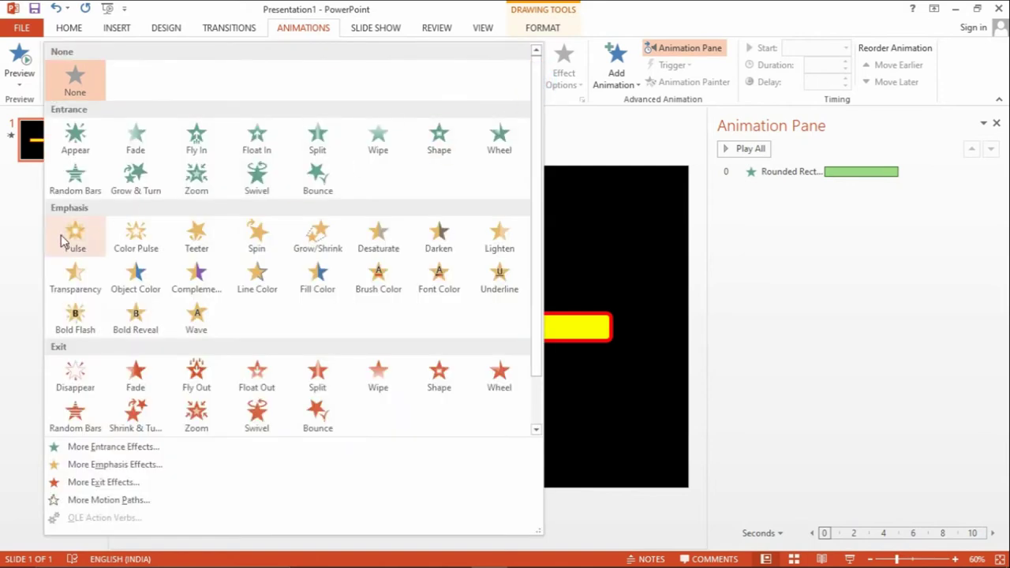
pyautogui.click(68, 237)
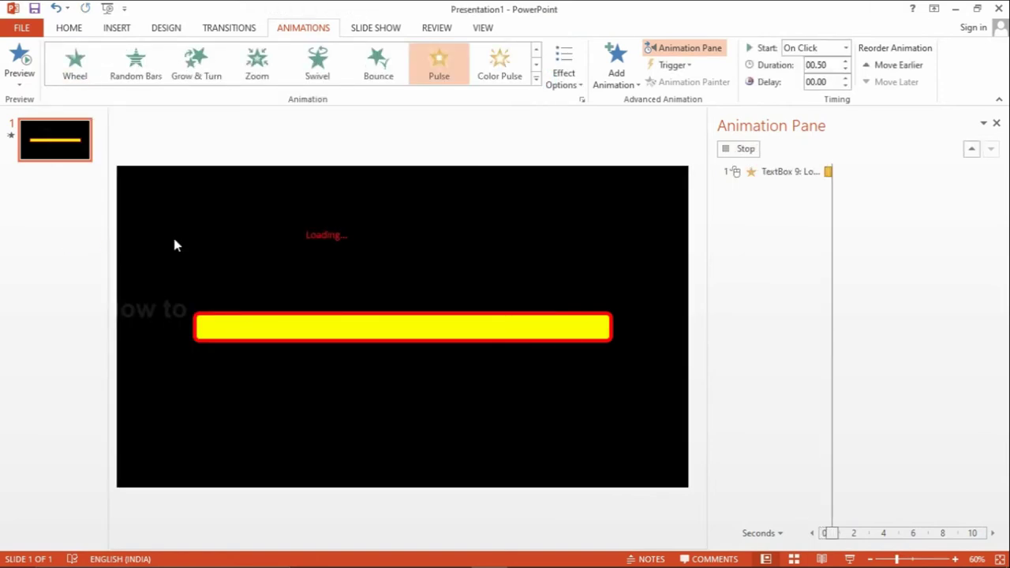
pyautogui.click(331, 237)
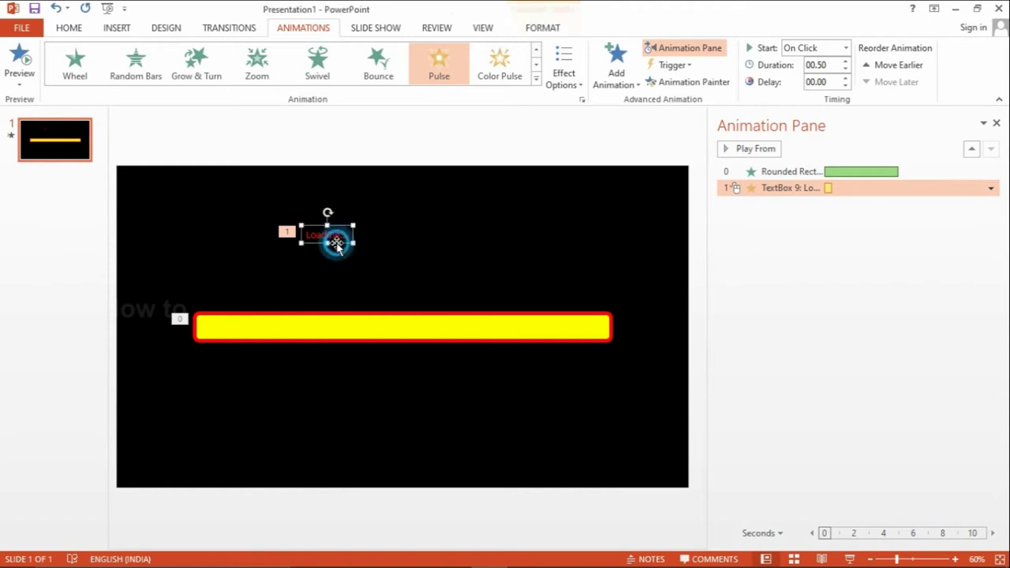
pyautogui.click(991, 190)
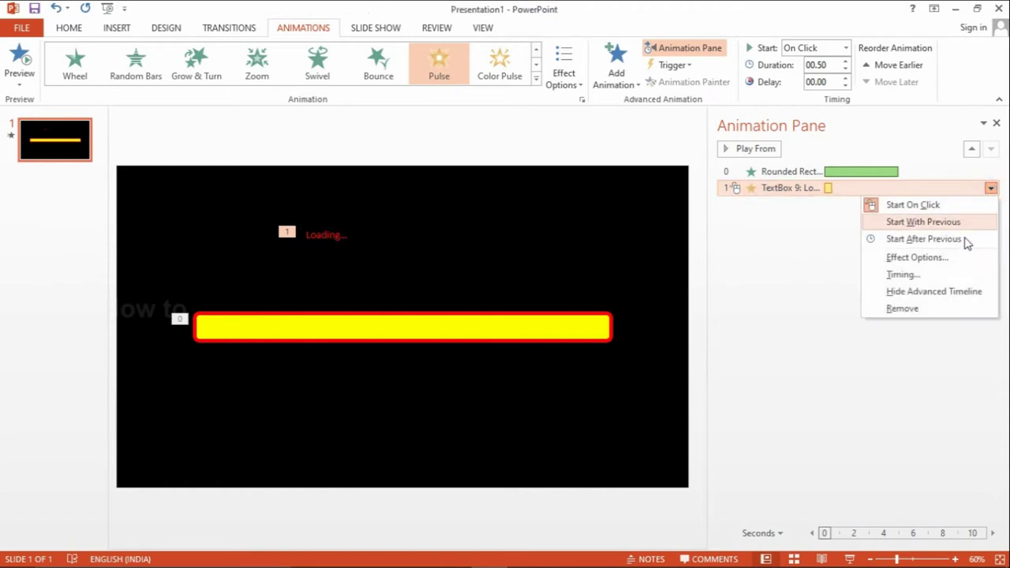
pyautogui.click(922, 258)
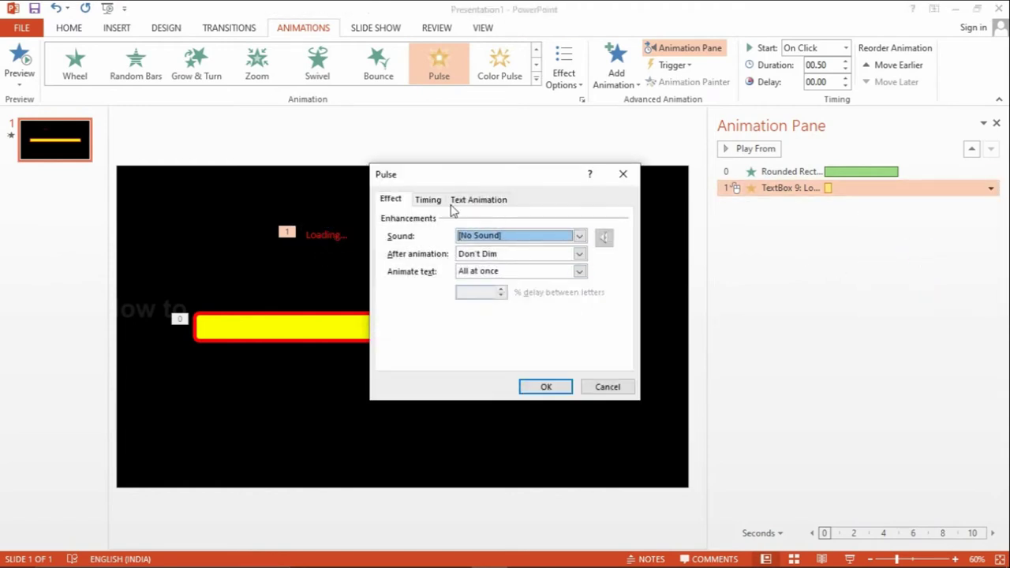
pyautogui.click(577, 256)
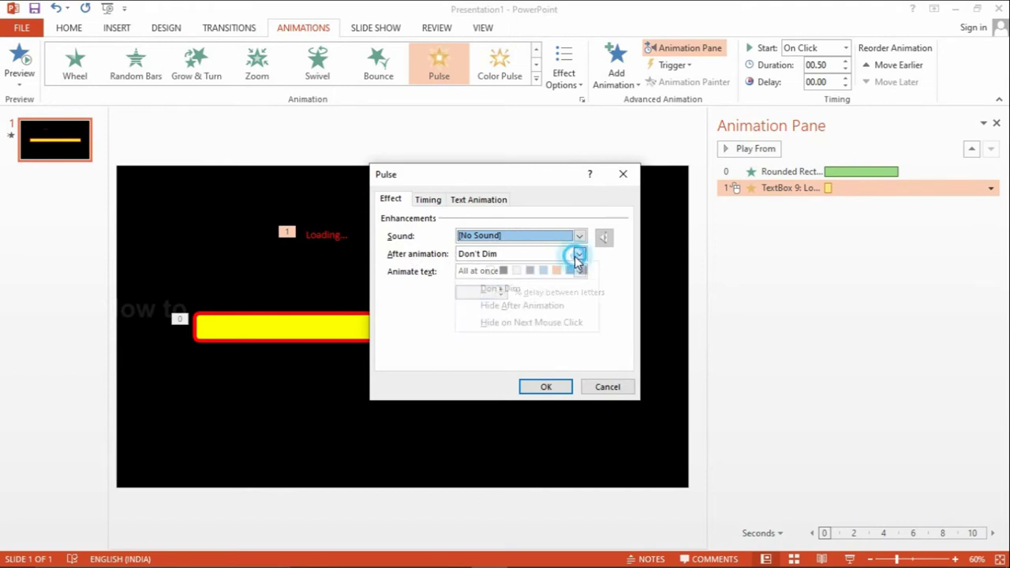
pyautogui.click(556, 307)
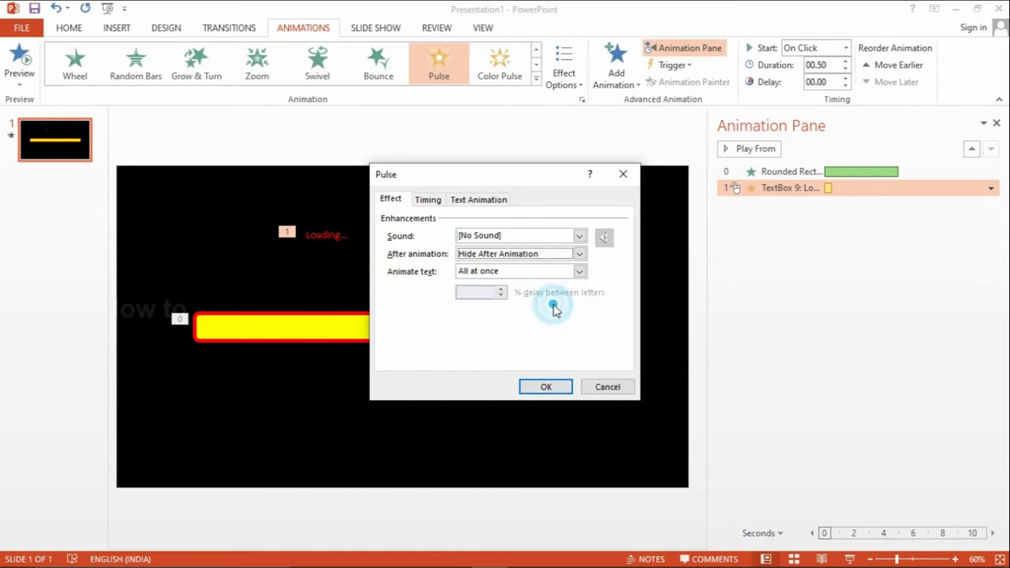
pyautogui.click(532, 388)
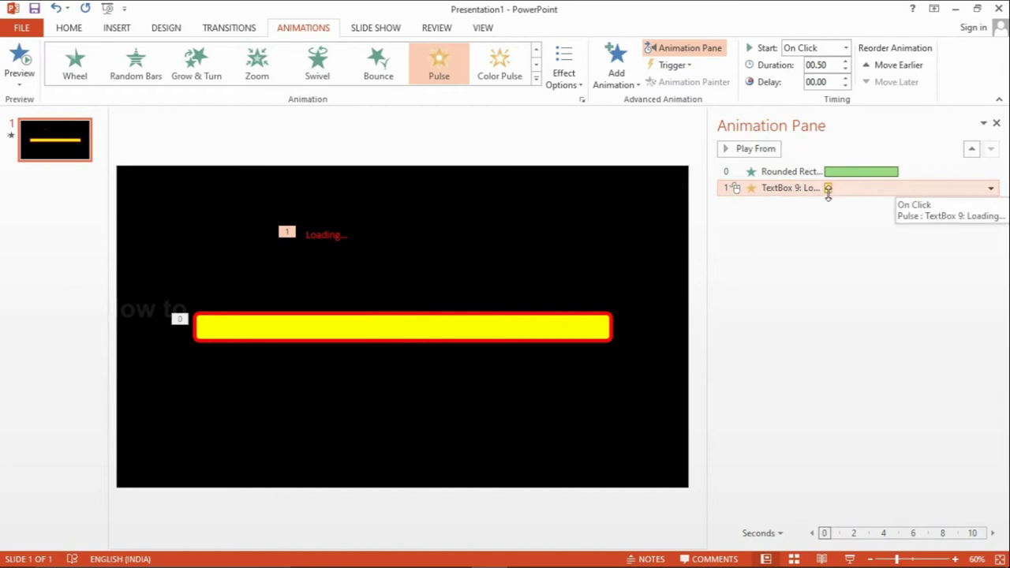
pyautogui.moveTo(830, 189); pyautogui.dragTo(889, 190)
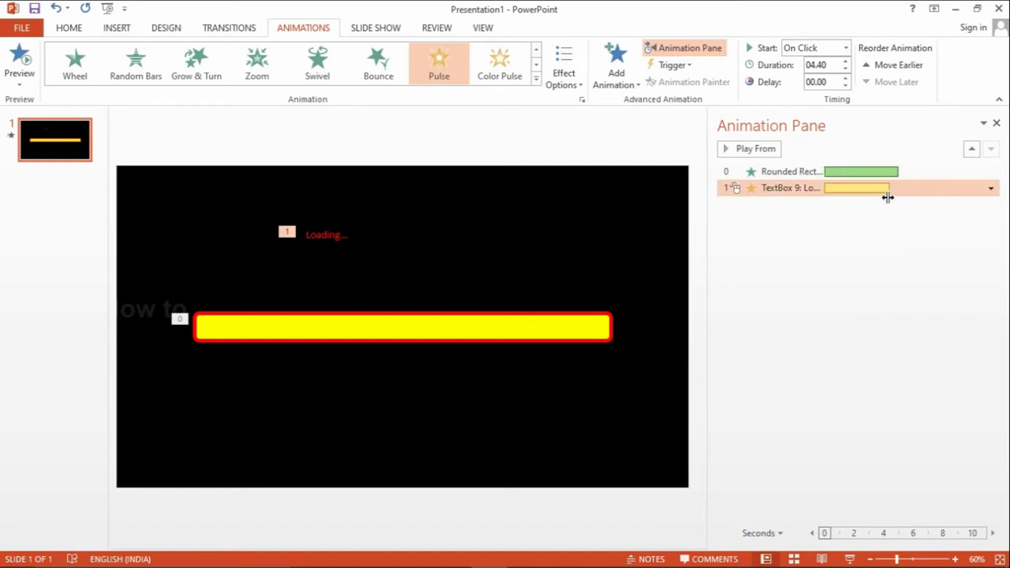
# Set the Loading... pulse to start With Previous, after previewing the animations.
pyautogui.click(890, 228)
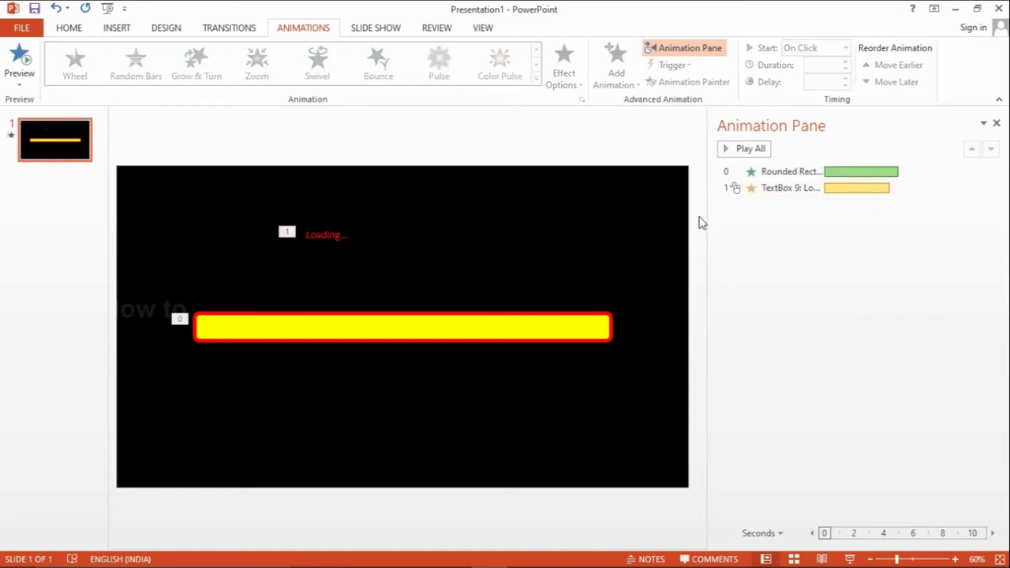
pyautogui.click(745, 150)
pyautogui.click(746, 151)
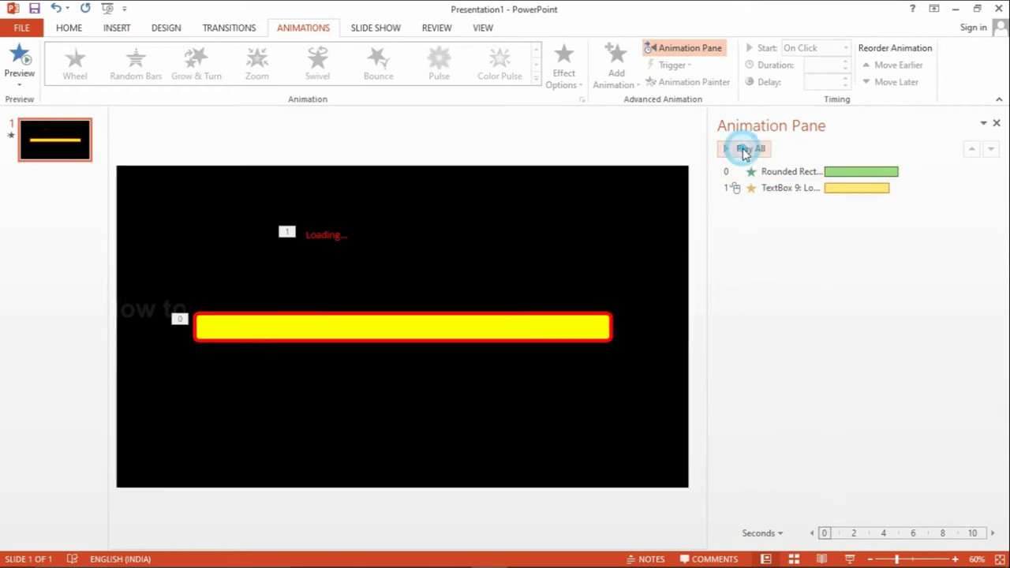
pyautogui.click(765, 190)
pyautogui.click(846, 48)
pyautogui.click(821, 76)
# Preview again and shorten the pulse duration to 0.9 seconds.
pyautogui.click(769, 286)
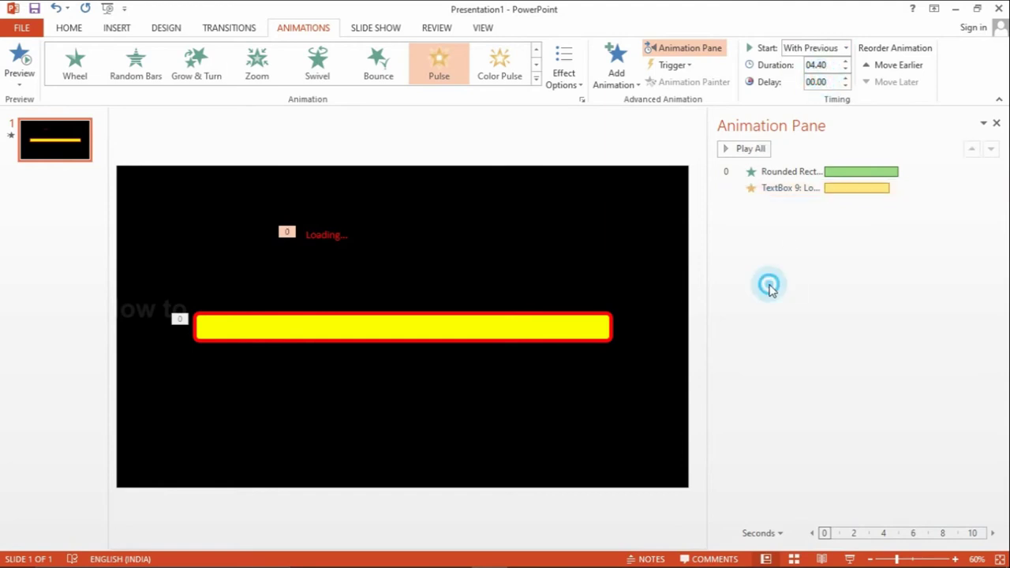
pyautogui.click(749, 150)
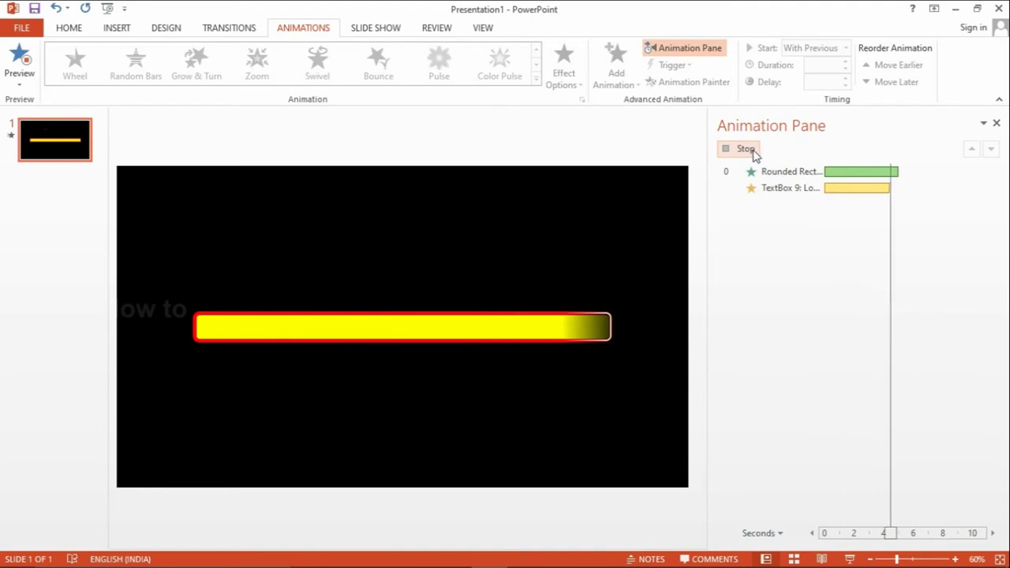
pyautogui.click(748, 150)
pyautogui.click(871, 187)
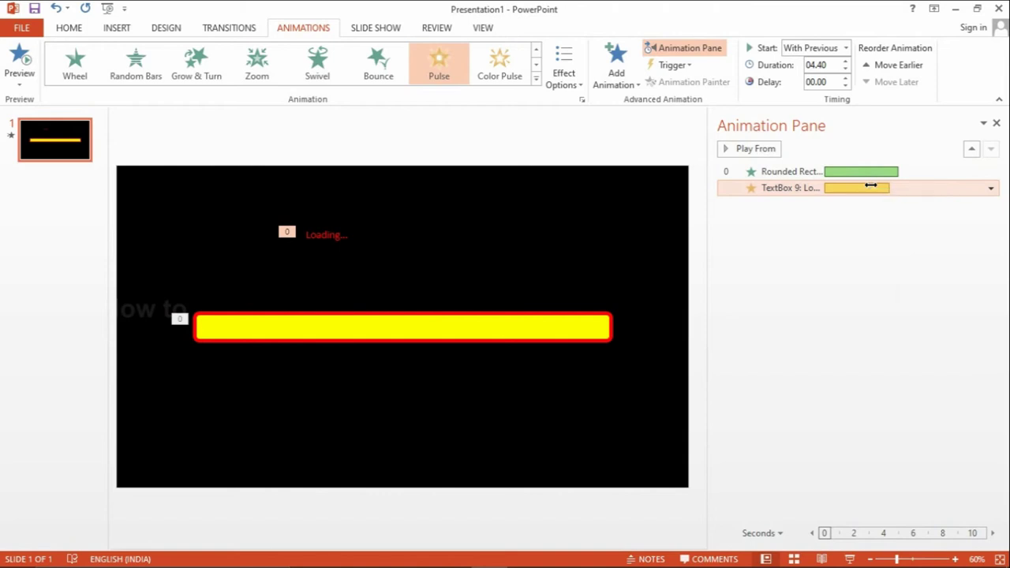
pyautogui.moveTo(889, 188); pyautogui.dragTo(835, 191)
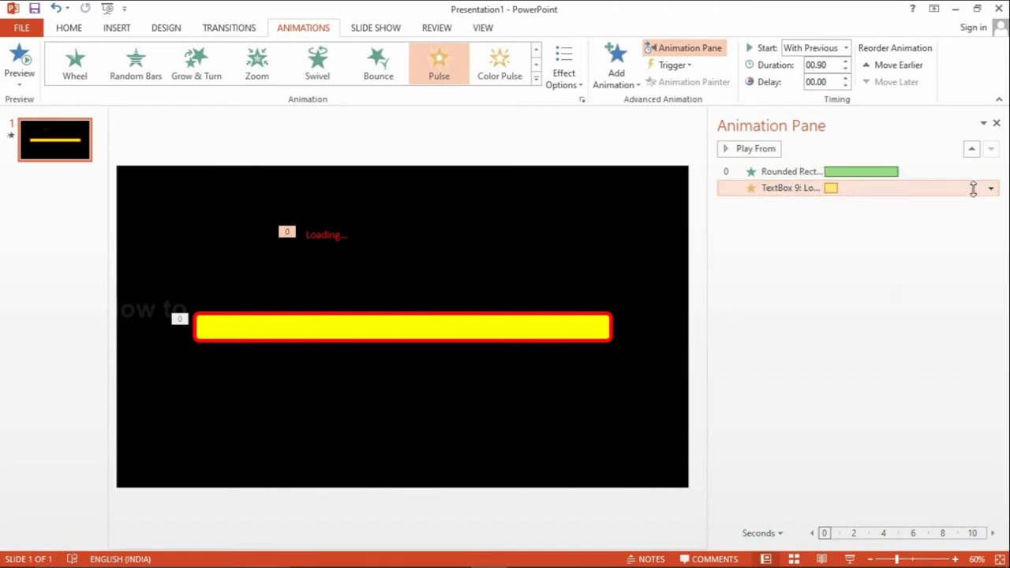
# Make the Loading... pulse repeat 10 times in its timing settings.
pyautogui.click(991, 190)
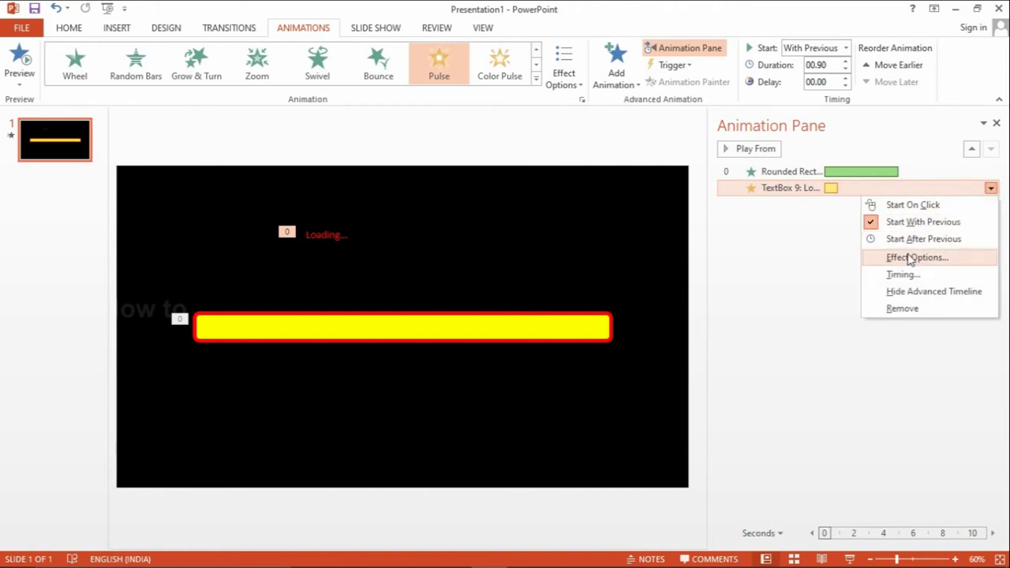
pyautogui.click(587, 231)
pyautogui.click(427, 199)
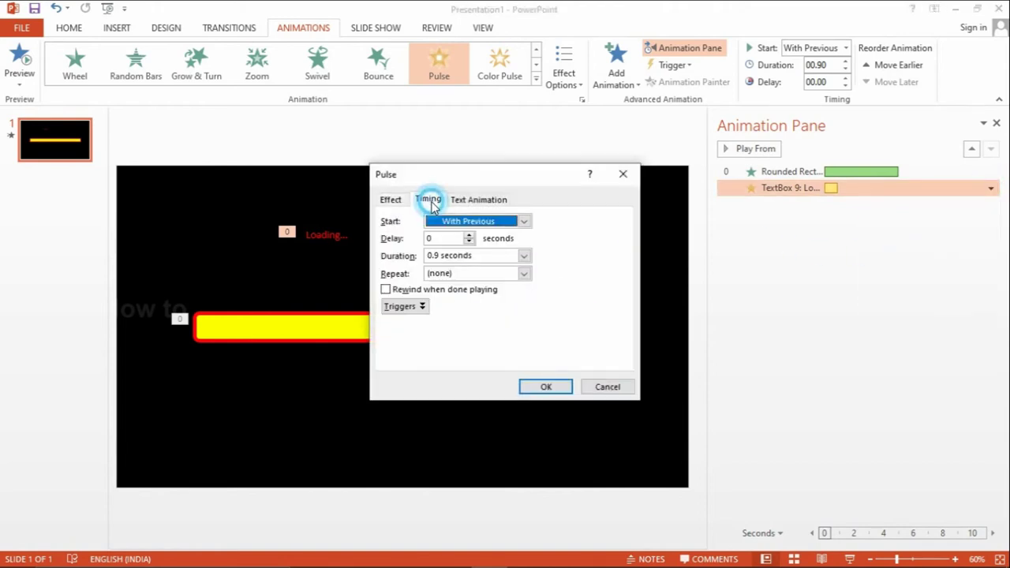
pyautogui.click(525, 273)
pyautogui.click(443, 335)
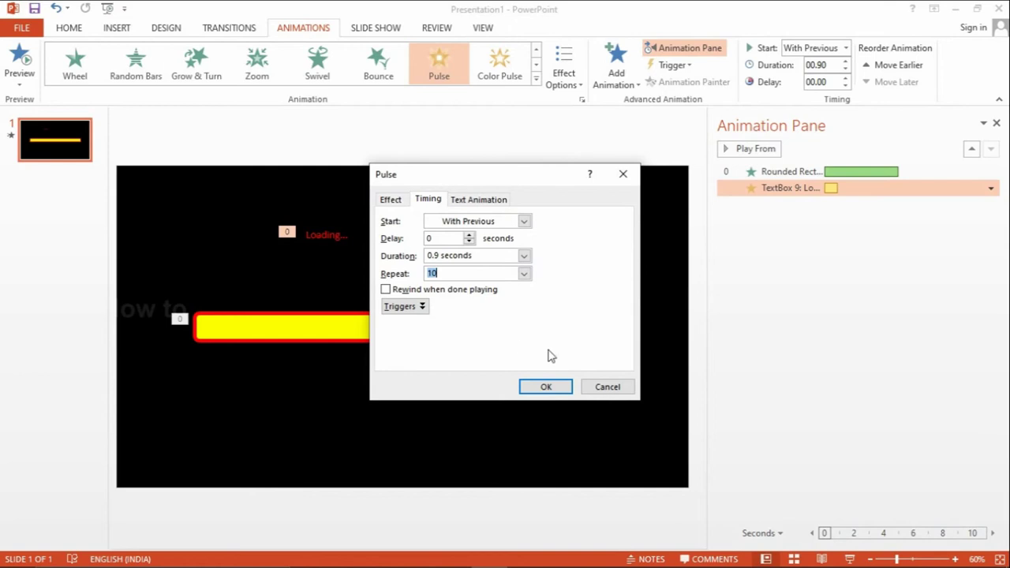
pyautogui.click(548, 386)
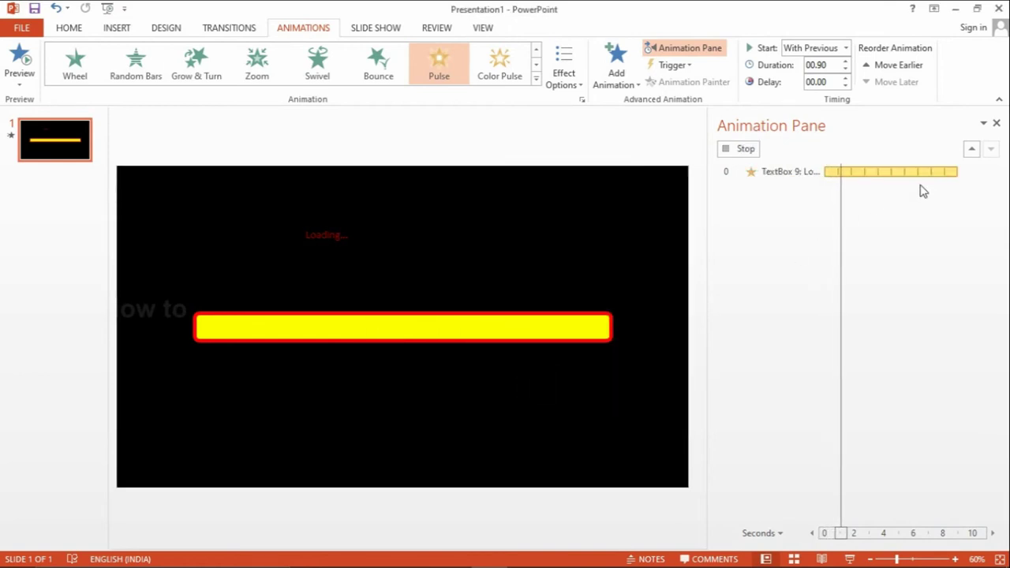
# Trim each pulse to about 0.45 seconds and preview all the slide's animations.
pyautogui.click(724, 157)
pyautogui.moveTo(963, 190); pyautogui.dragTo(893, 191)
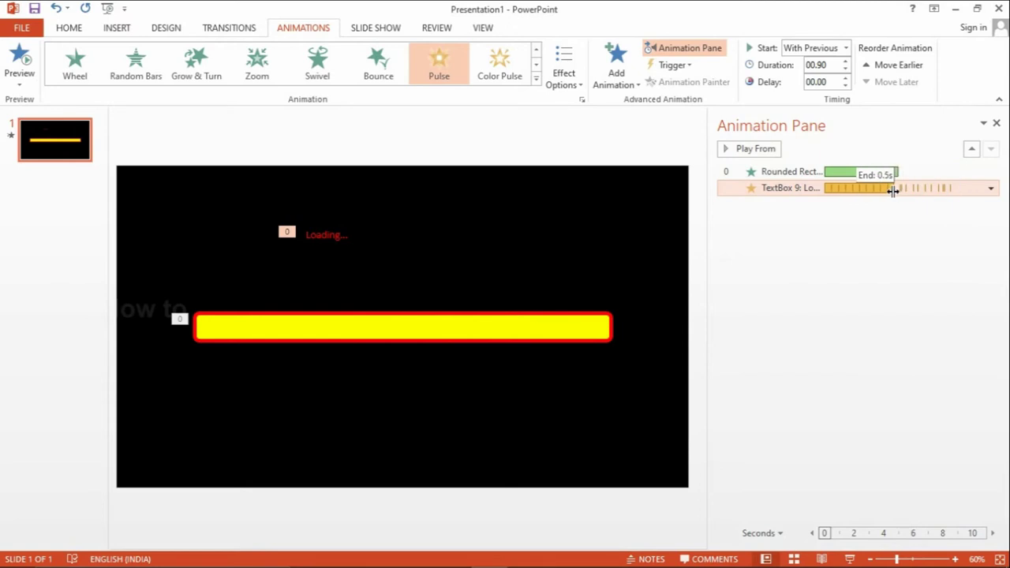
pyautogui.click(893, 191)
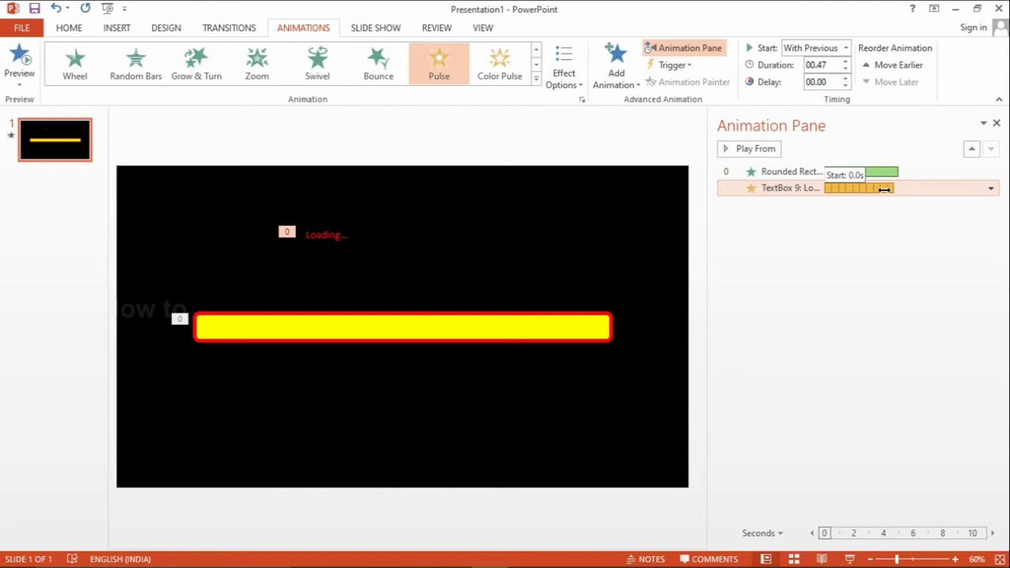
pyautogui.moveTo(896, 186); pyautogui.dragTo(888, 189)
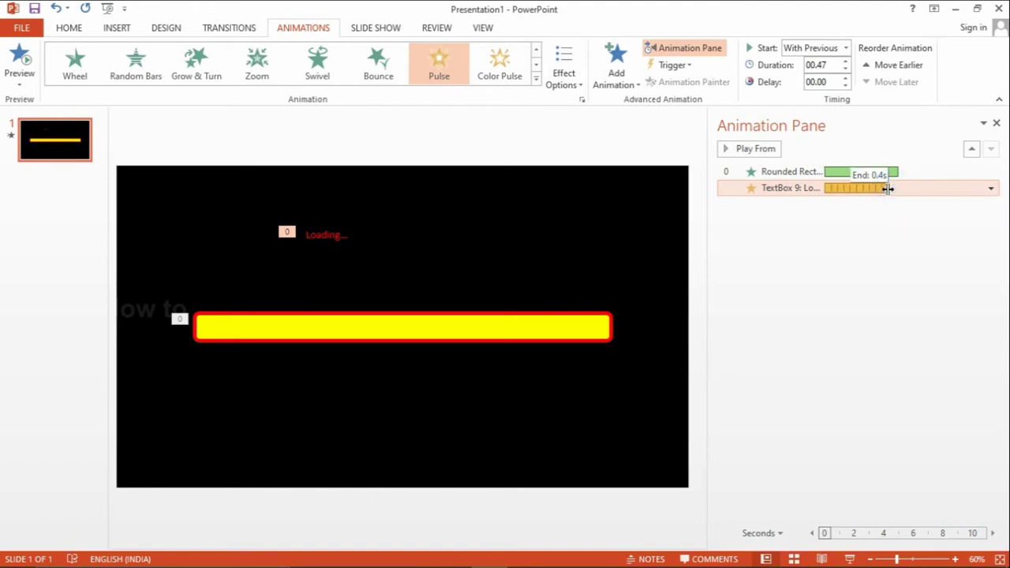
pyautogui.click(895, 253)
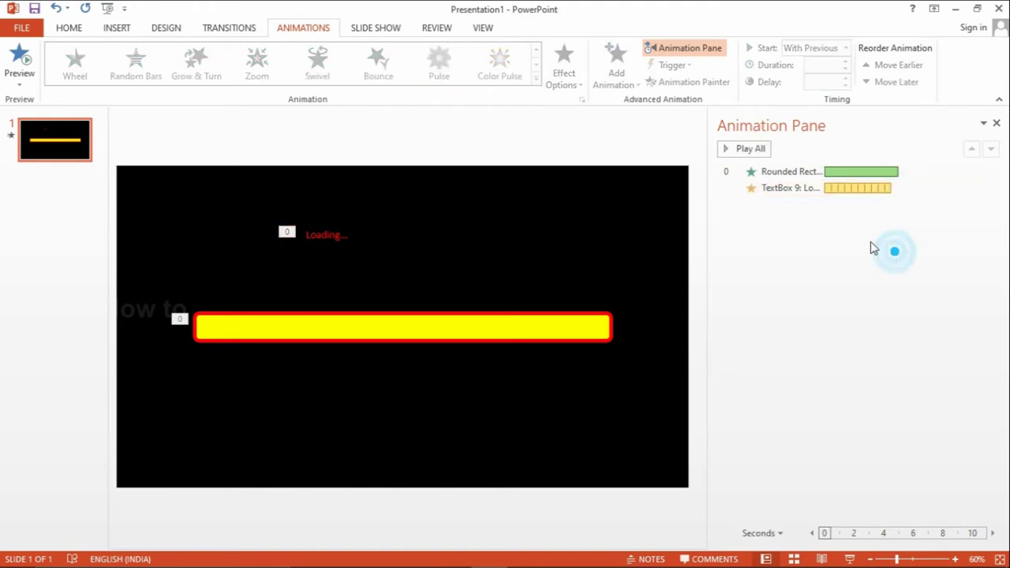
pyautogui.click(118, 27)
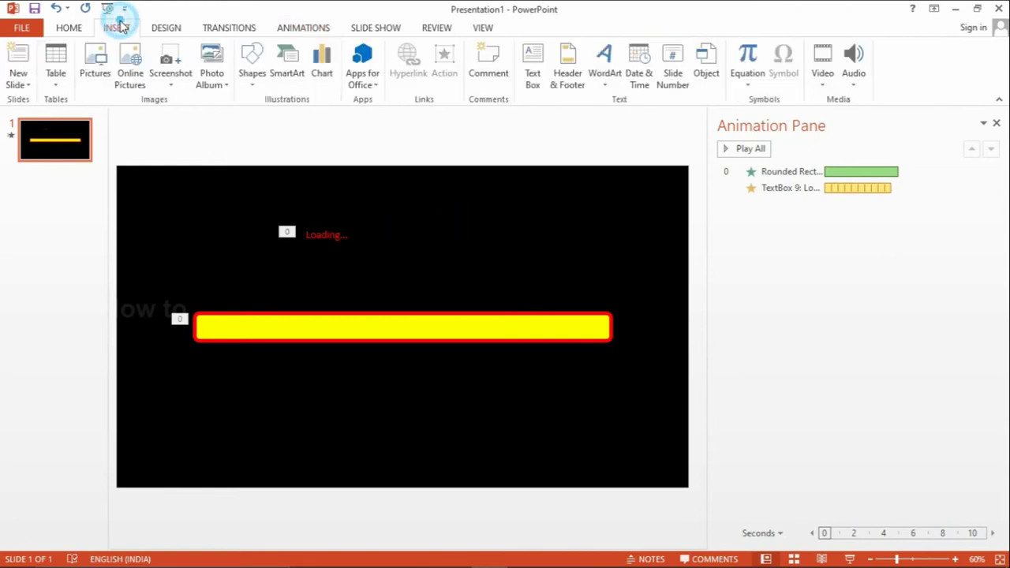
pyautogui.click(744, 150)
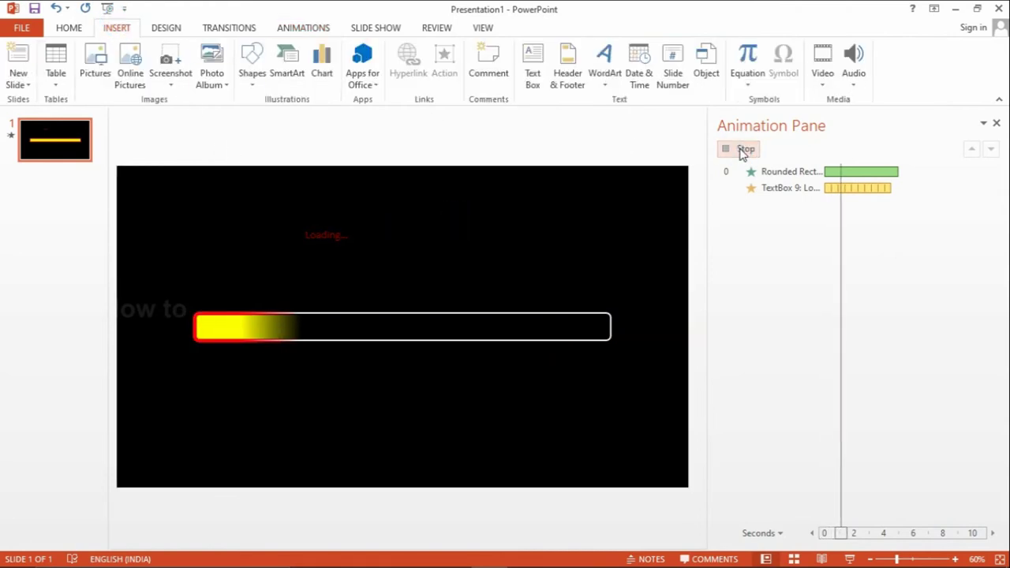
pyautogui.click(744, 150)
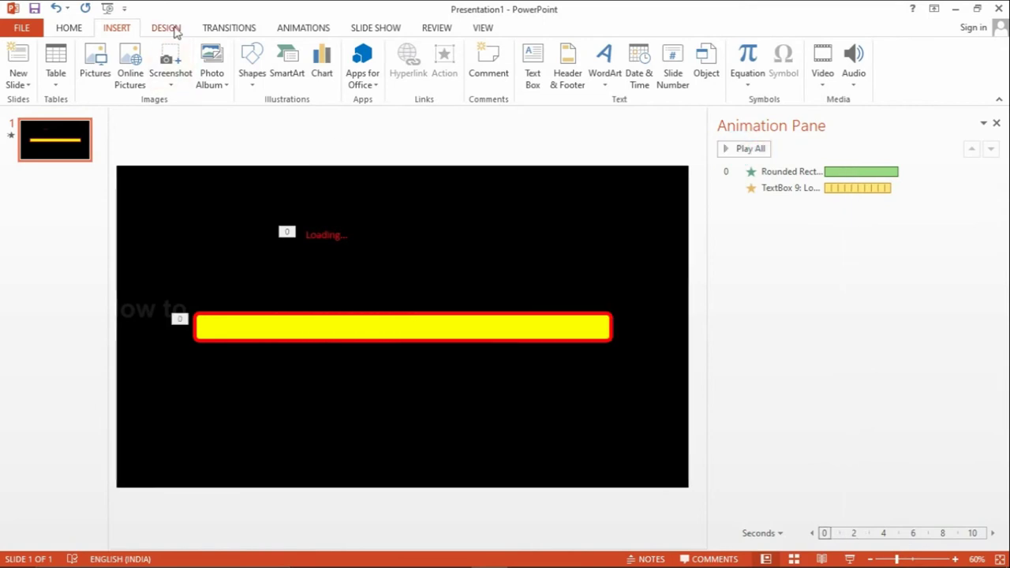
# Add a red text box typed '100%' right of Loading... as the Completed label.
pyautogui.click(527, 77)
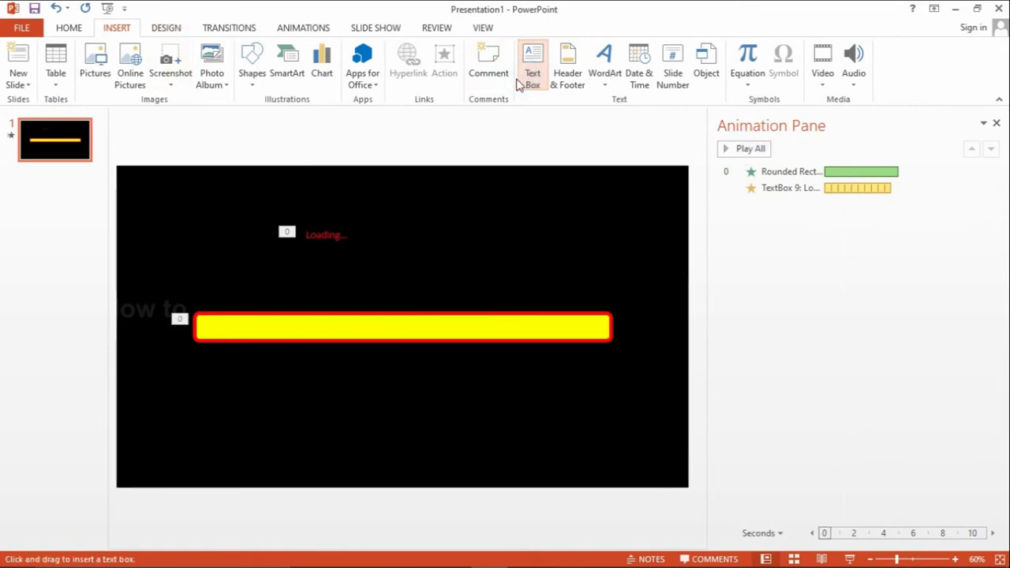
pyautogui.click(411, 229)
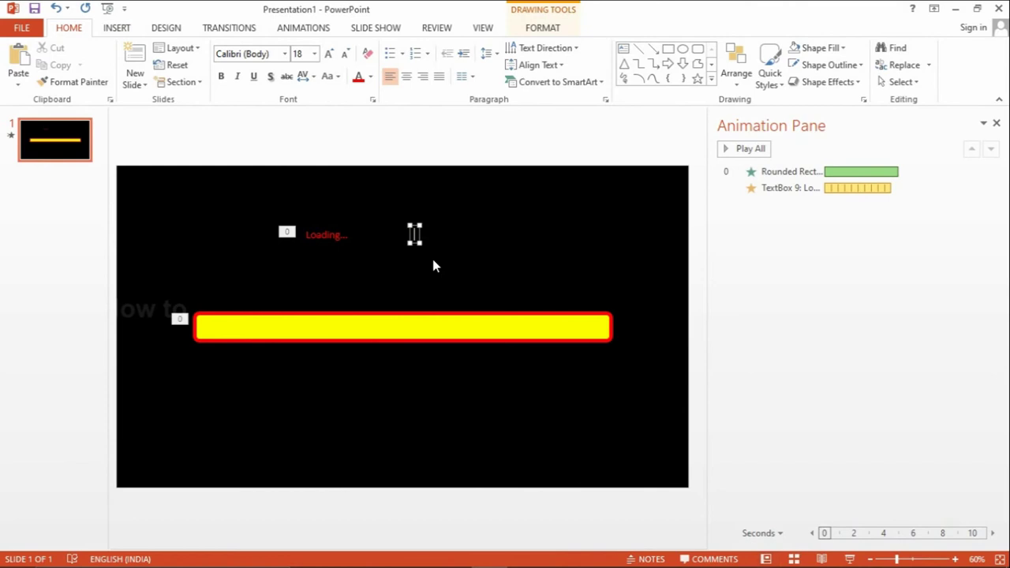
pyautogui.write('100%')
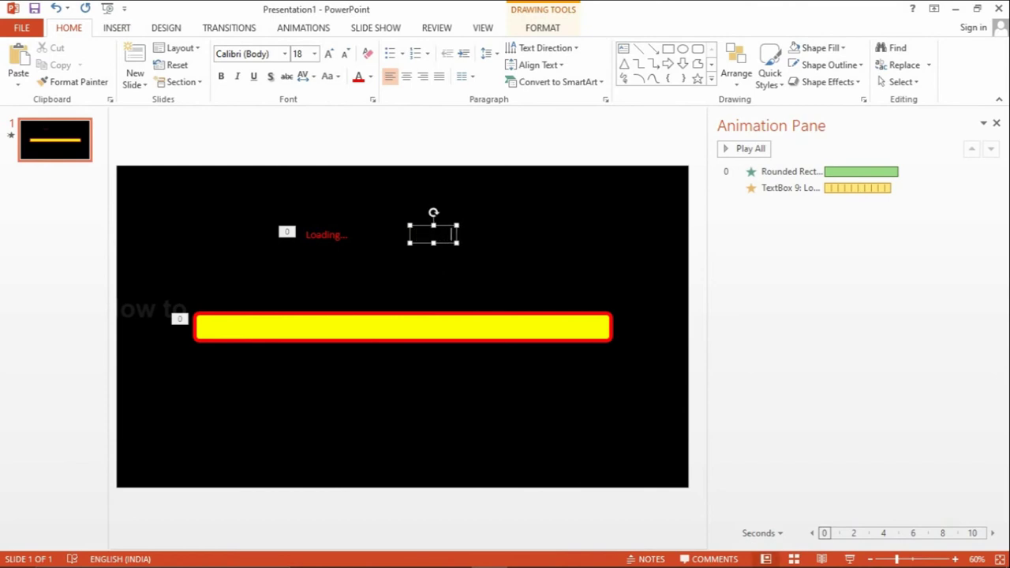
pyautogui.hotkey('ctrl', 'a')
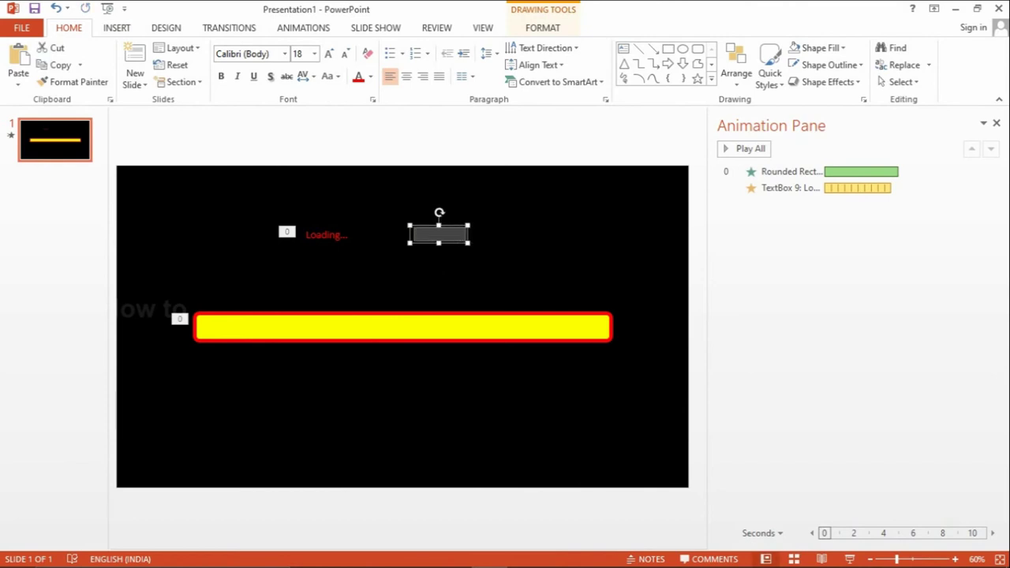
pyautogui.click(372, 76)
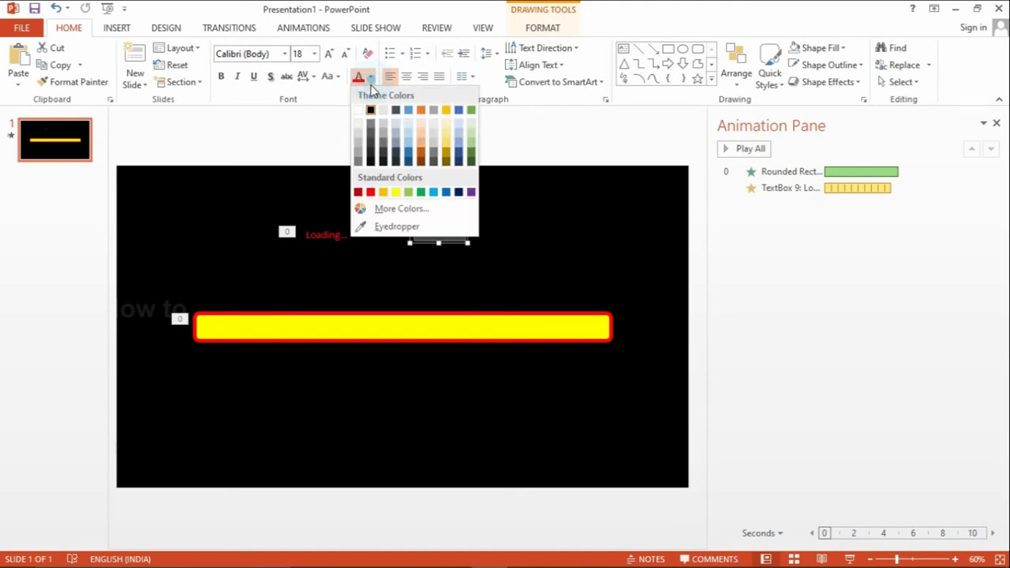
pyautogui.click(367, 194)
pyautogui.click(447, 270)
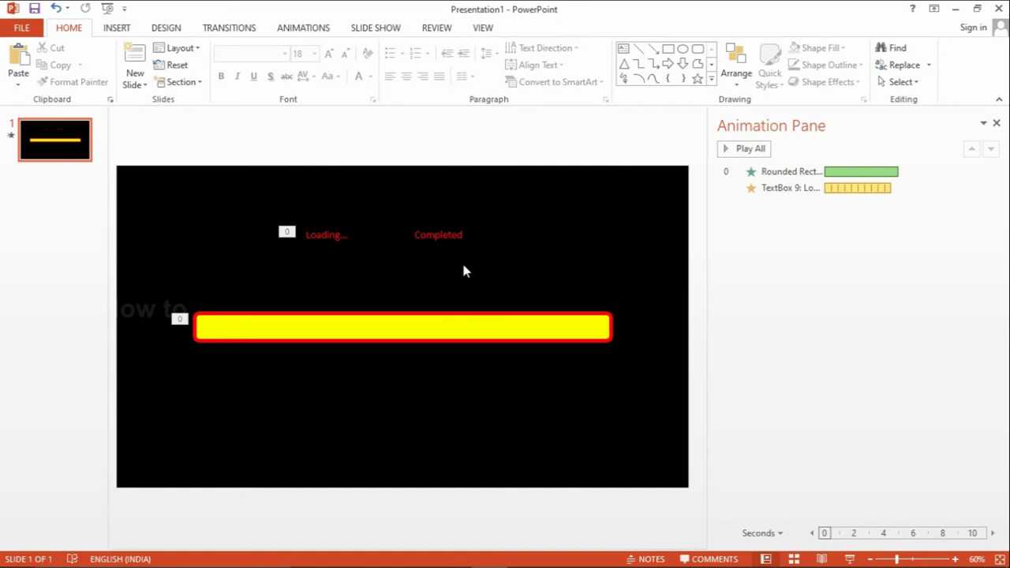
pyautogui.click(329, 234)
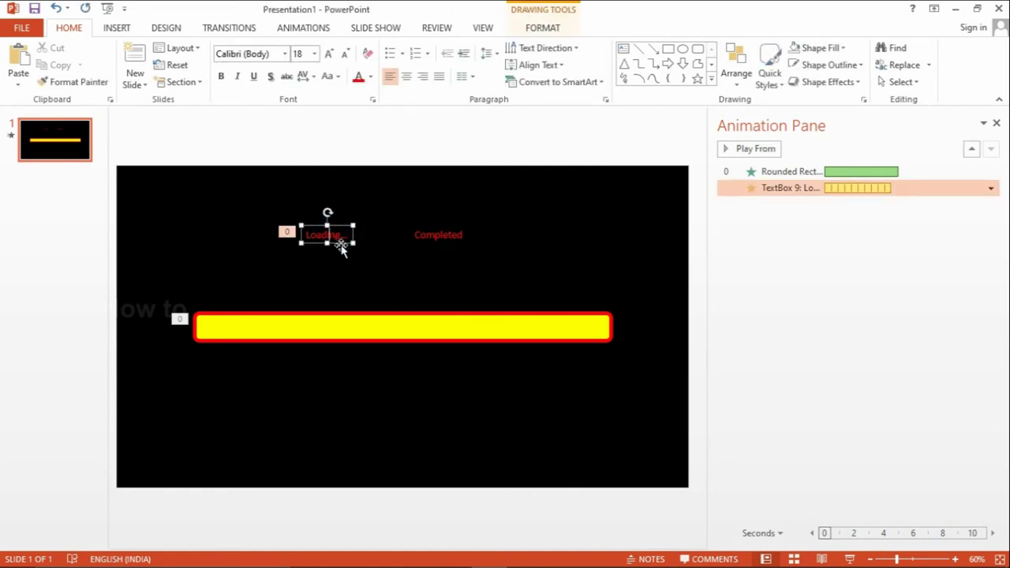
# Align the Loading... text to the slide's centre and middle so it sits inside the bar.
pyautogui.click(736, 79)
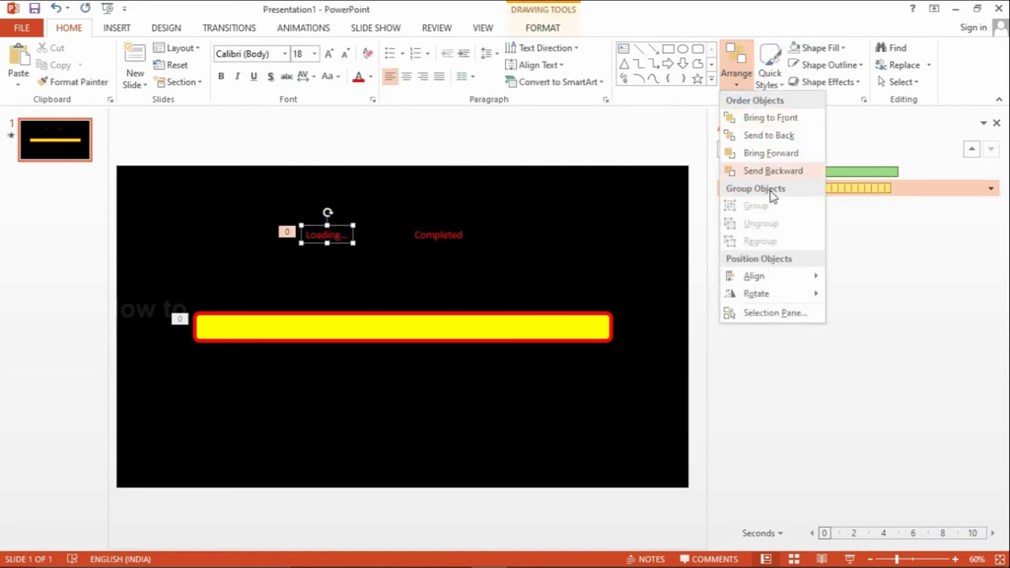
pyautogui.moveTo(754, 276)
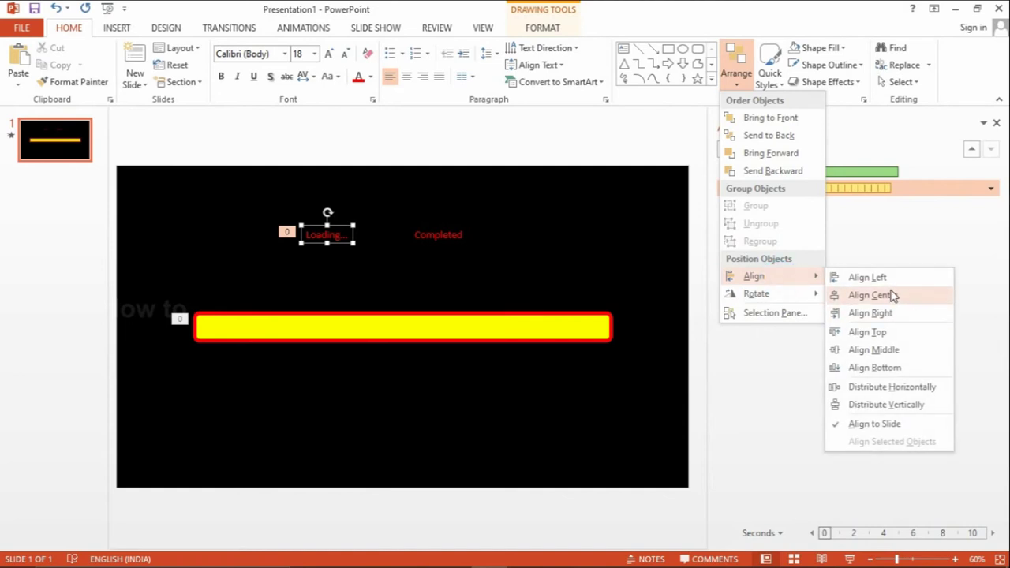
pyautogui.click(893, 296)
pyautogui.click(737, 79)
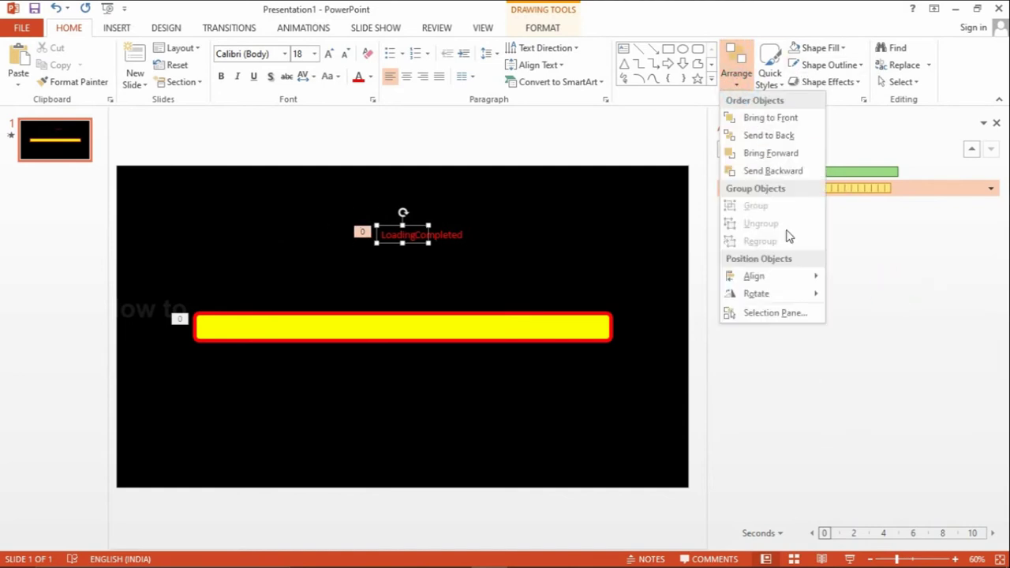
pyautogui.click(897, 351)
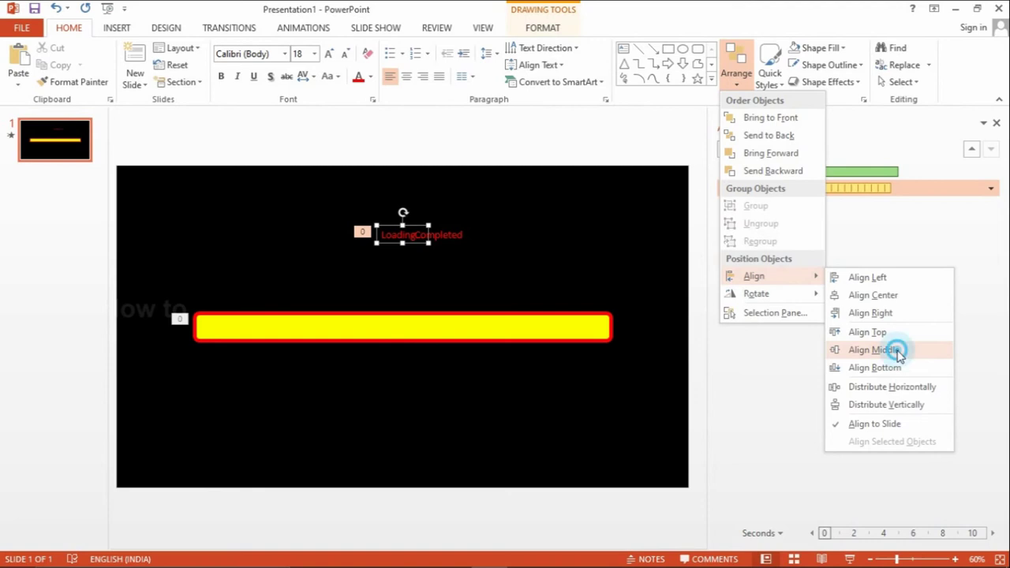
pyautogui.click(639, 246)
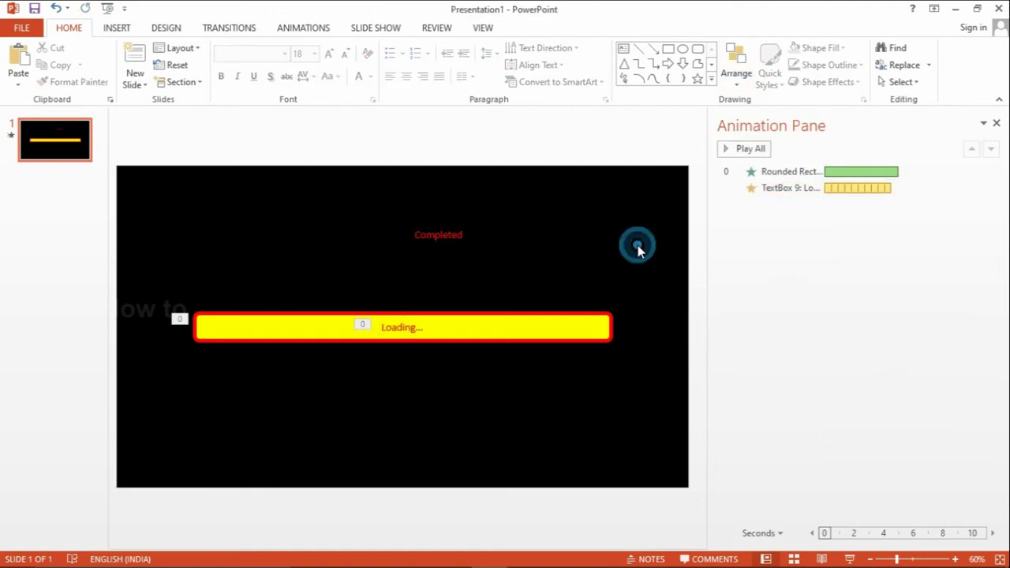
# Apply a Wipe entrance effect to the Completed text from the animation gallery.
pyautogui.click(442, 235)
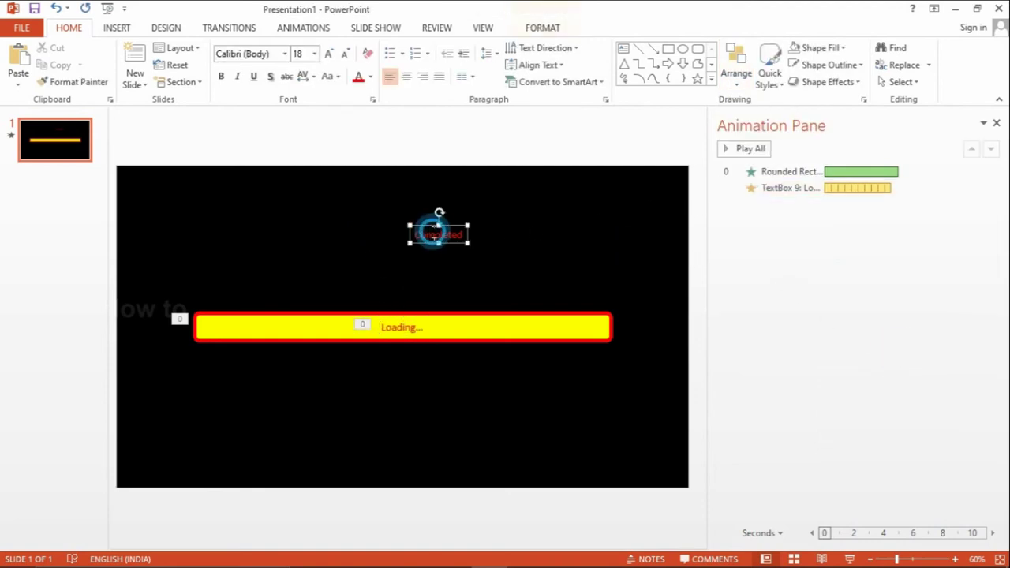
pyautogui.click(299, 30)
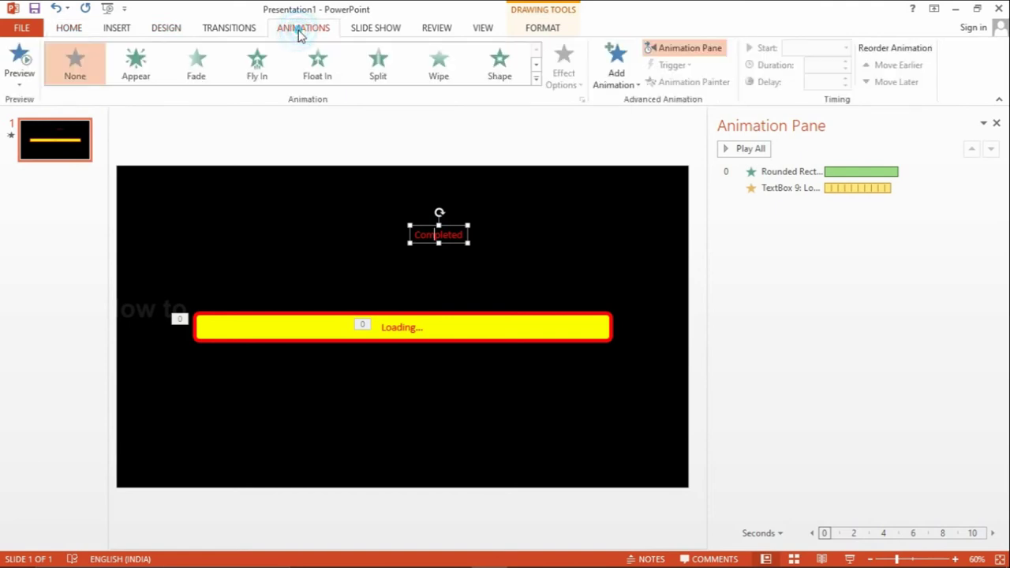
pyautogui.click(536, 80)
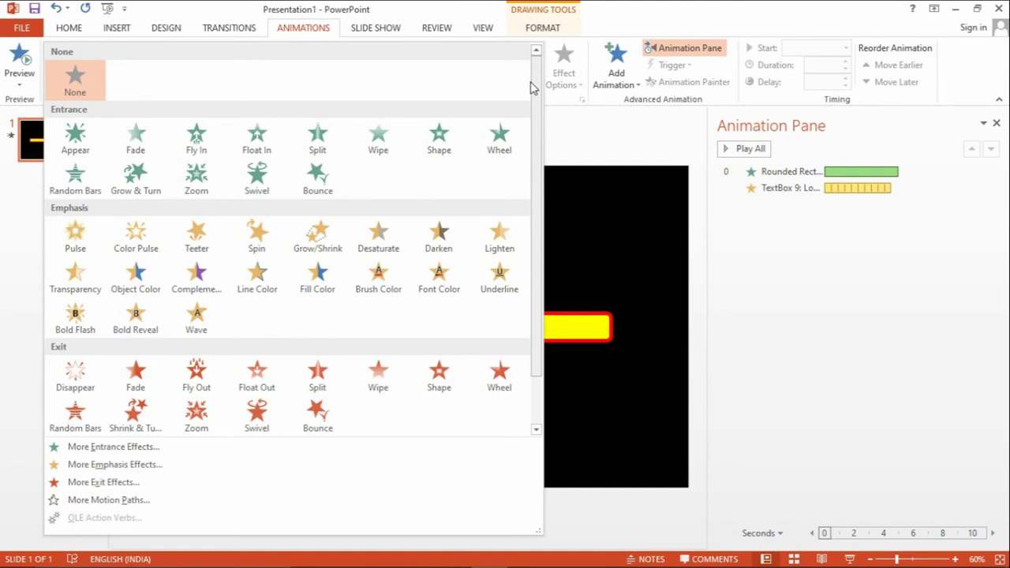
pyautogui.click(379, 139)
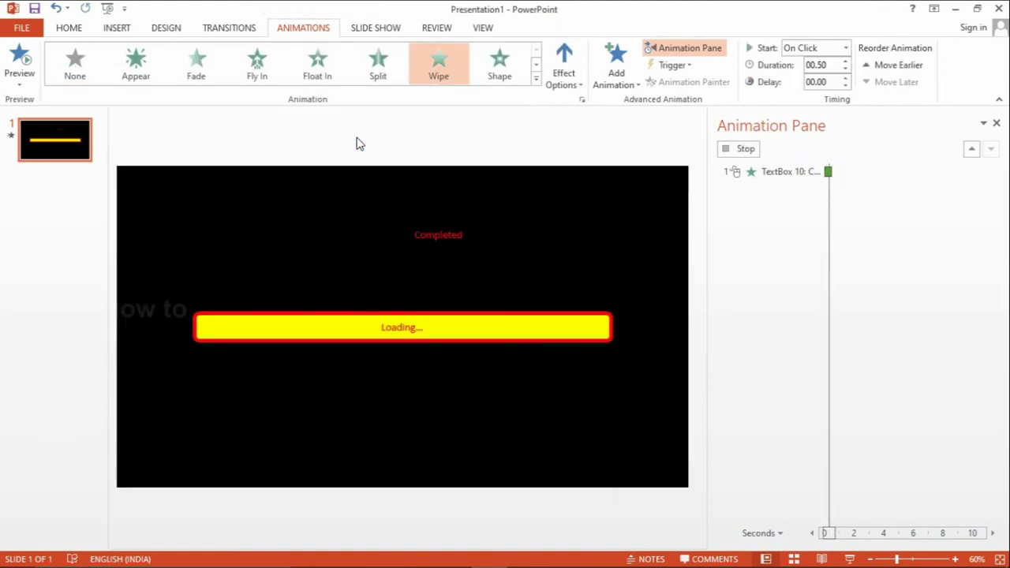
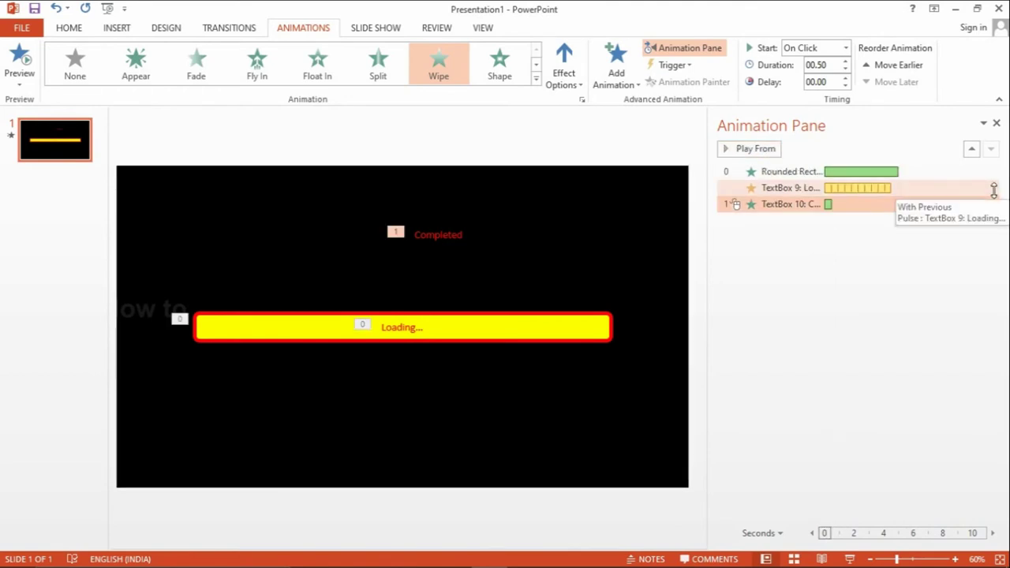
# Change the Completed text's Wipe effect direction to From Left.
pyautogui.click(991, 205)
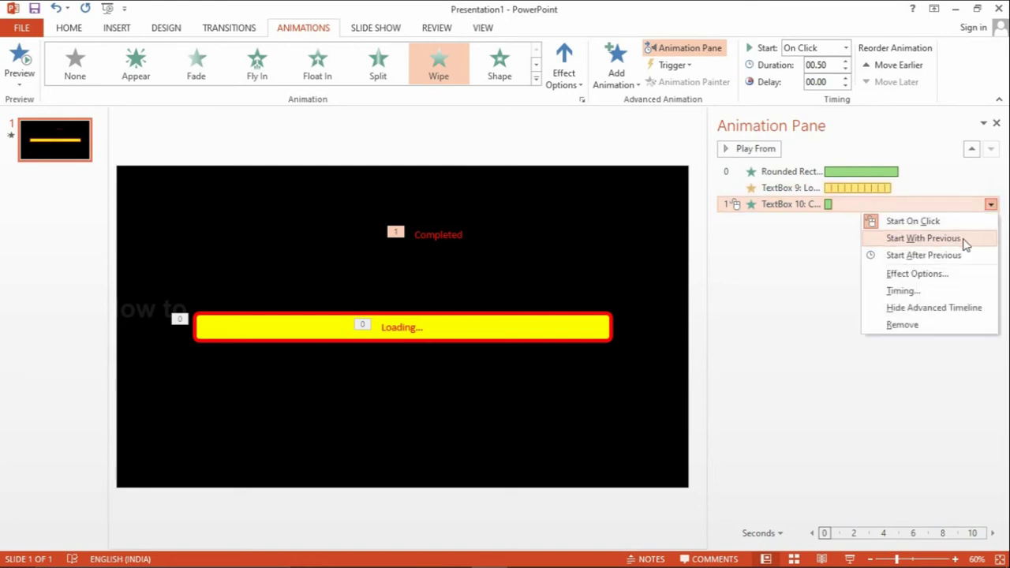
pyautogui.click(923, 274)
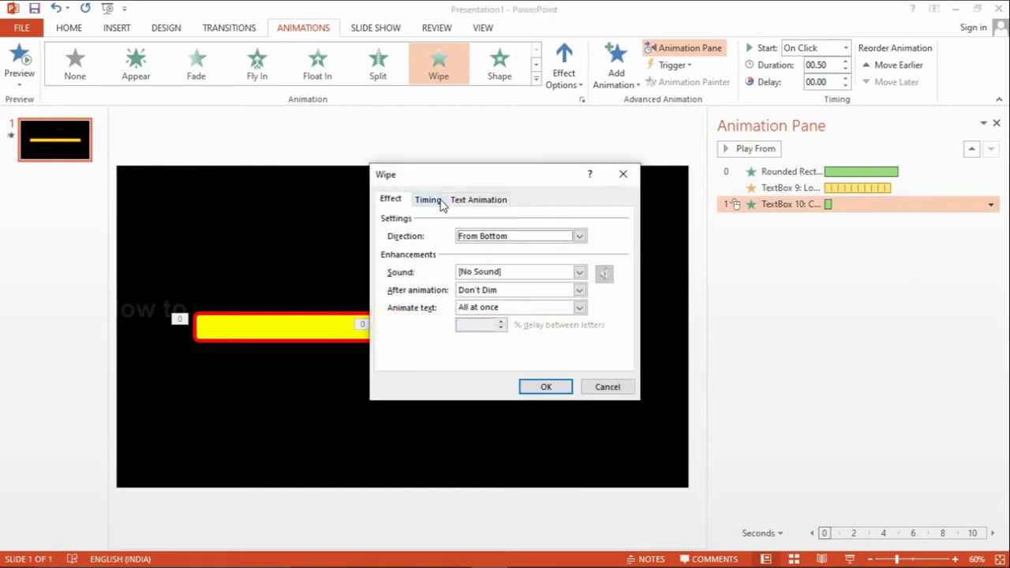
pyautogui.click(576, 236)
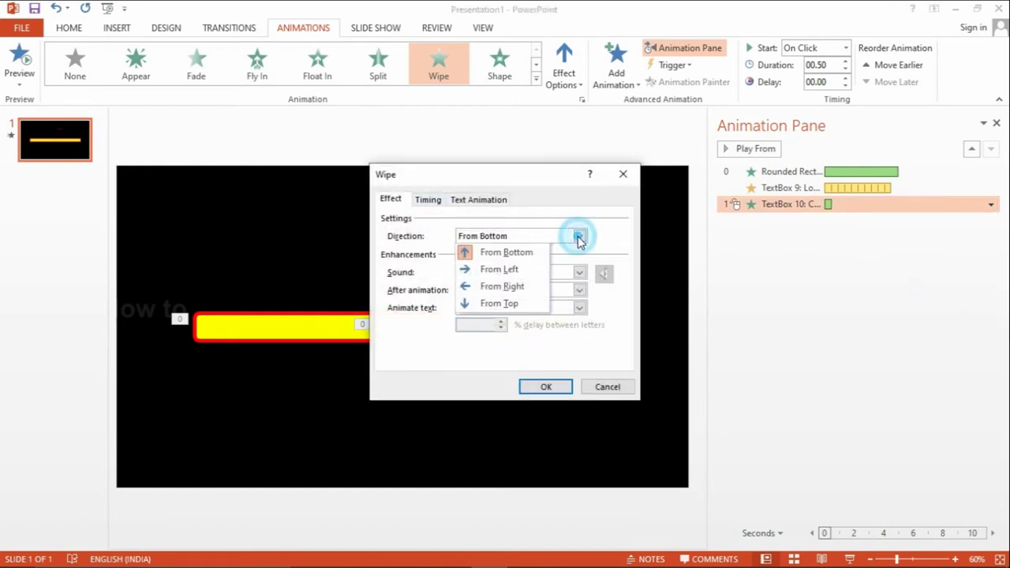
pyautogui.click(520, 272)
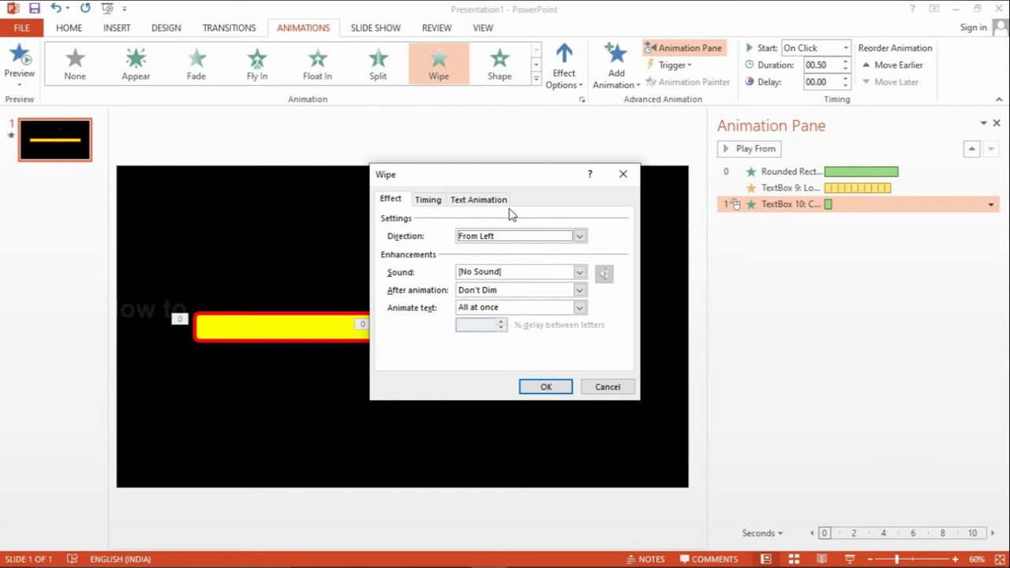
pyautogui.click(543, 388)
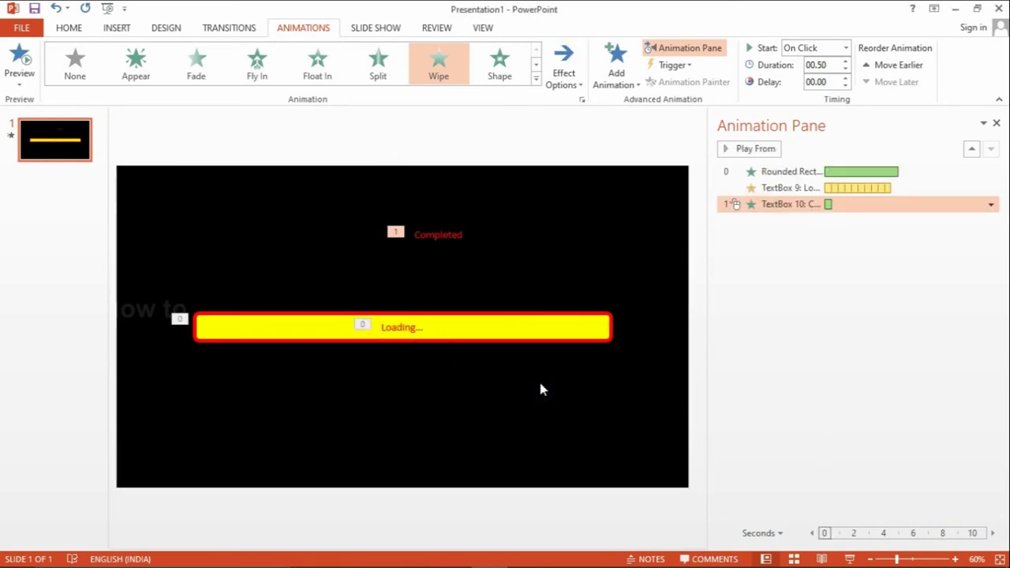
pyautogui.click(829, 219)
# Set the Completed wipe to start With Previous and preview the animations.
pyautogui.moveTo(830, 205); pyautogui.dragTo(899, 204)
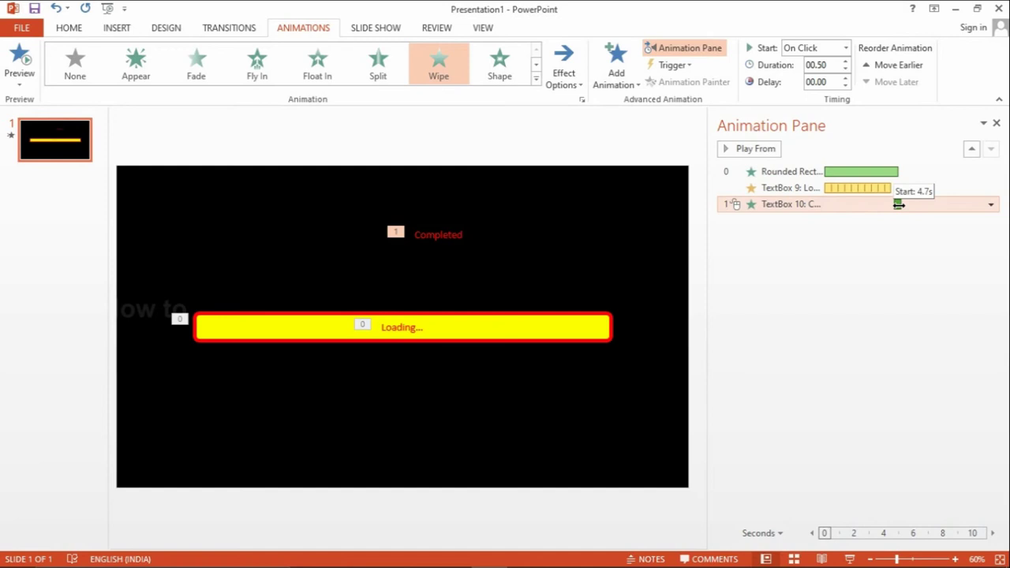
pyautogui.click(911, 281)
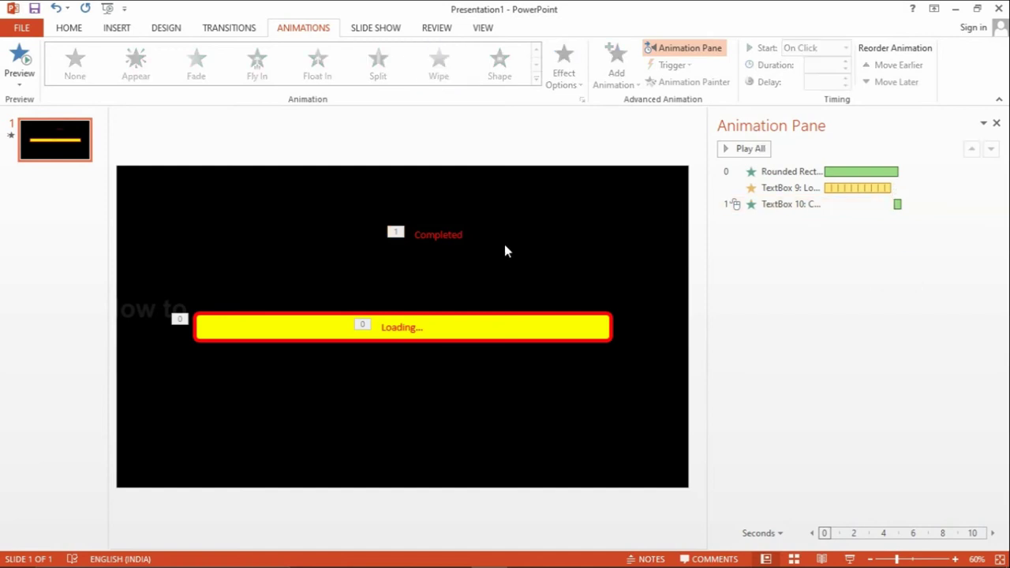
pyautogui.click(451, 235)
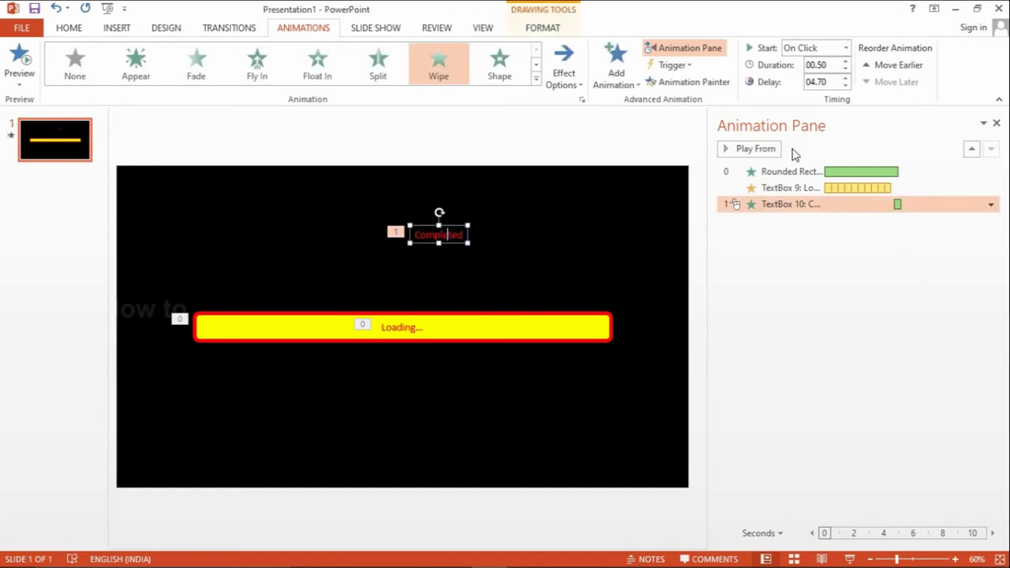
pyautogui.click(846, 48)
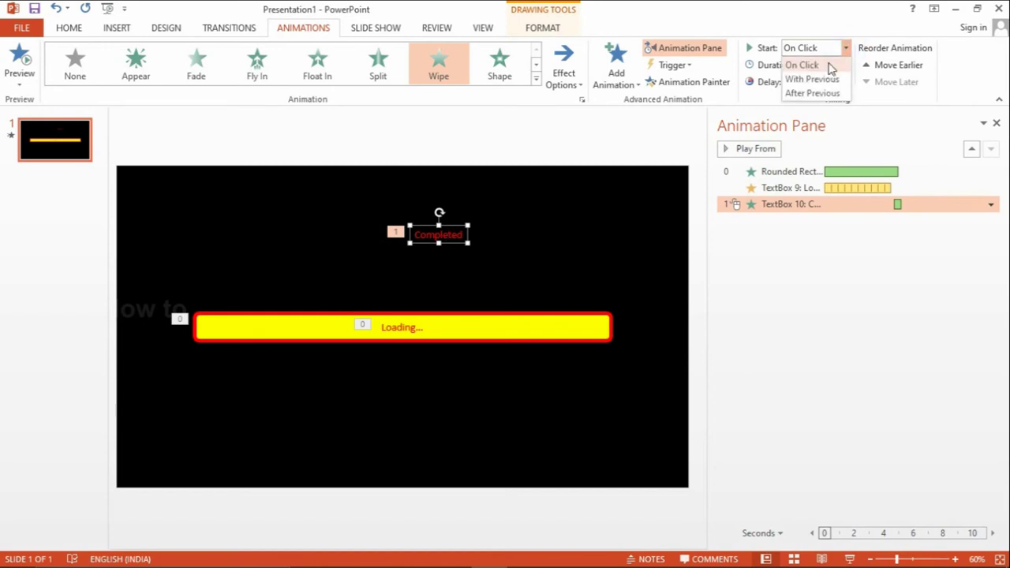
pyautogui.click(826, 79)
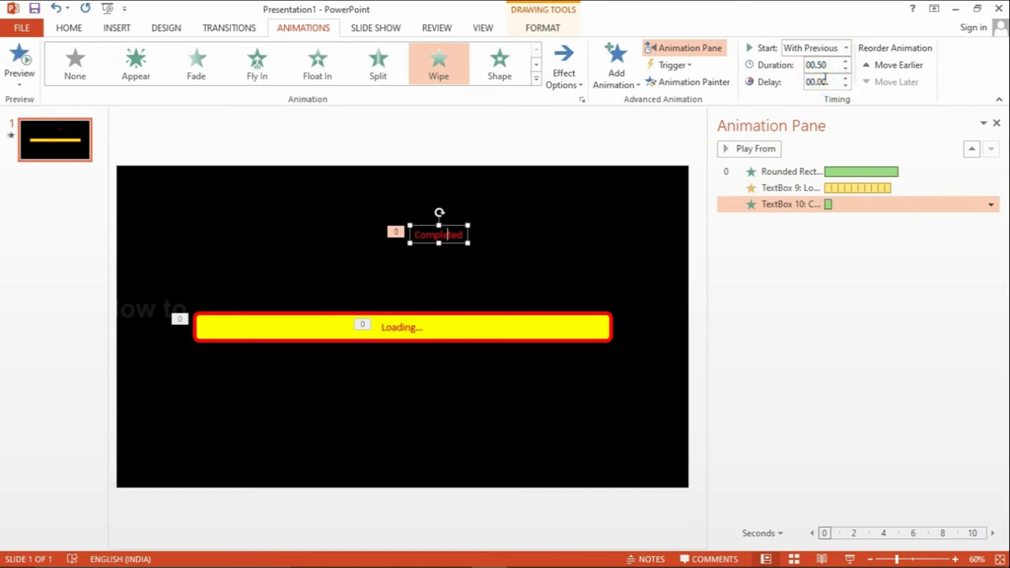
pyautogui.click(764, 155)
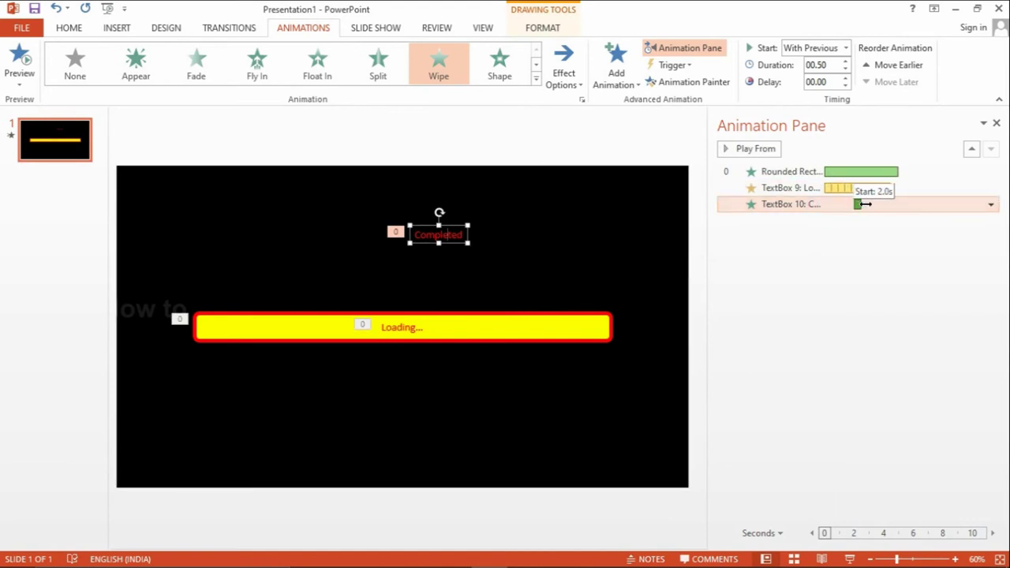
# Drag the Completed wipe's timeline bar later to a 04.60-second delay.
pyautogui.moveTo(830, 204); pyautogui.dragTo(896, 204)
pyautogui.click(896, 239)
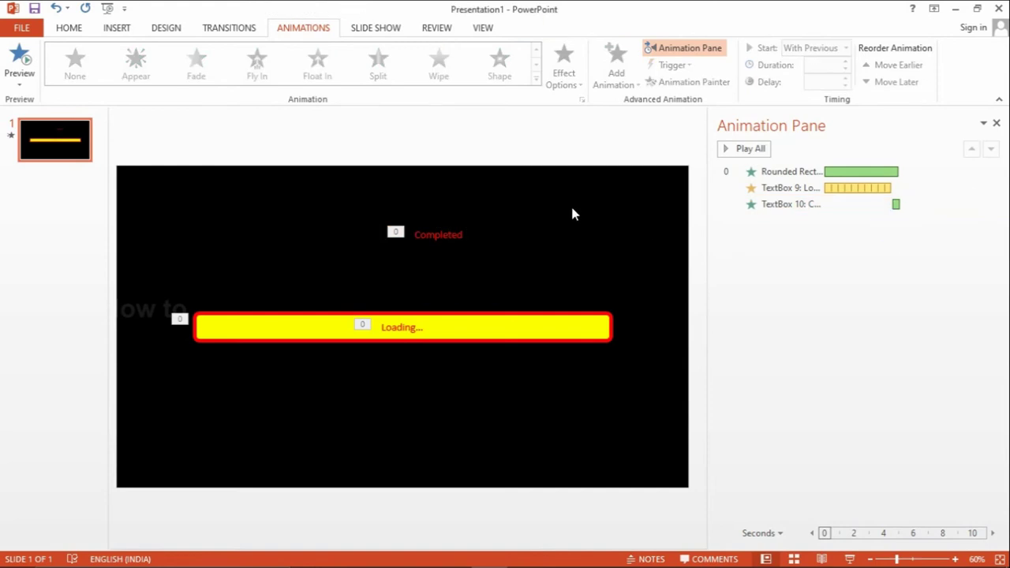
pyautogui.click(456, 230)
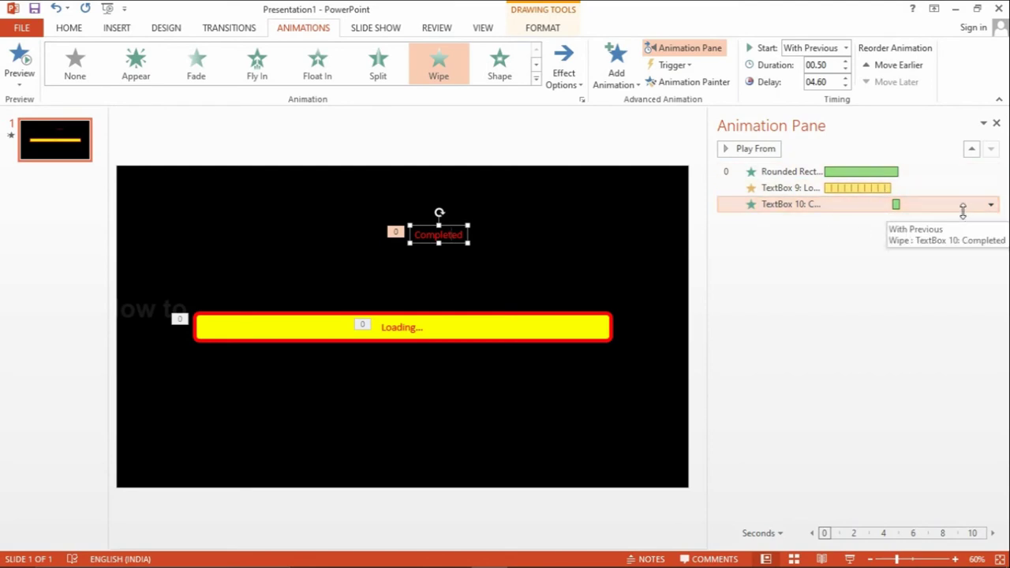
pyautogui.click(992, 205)
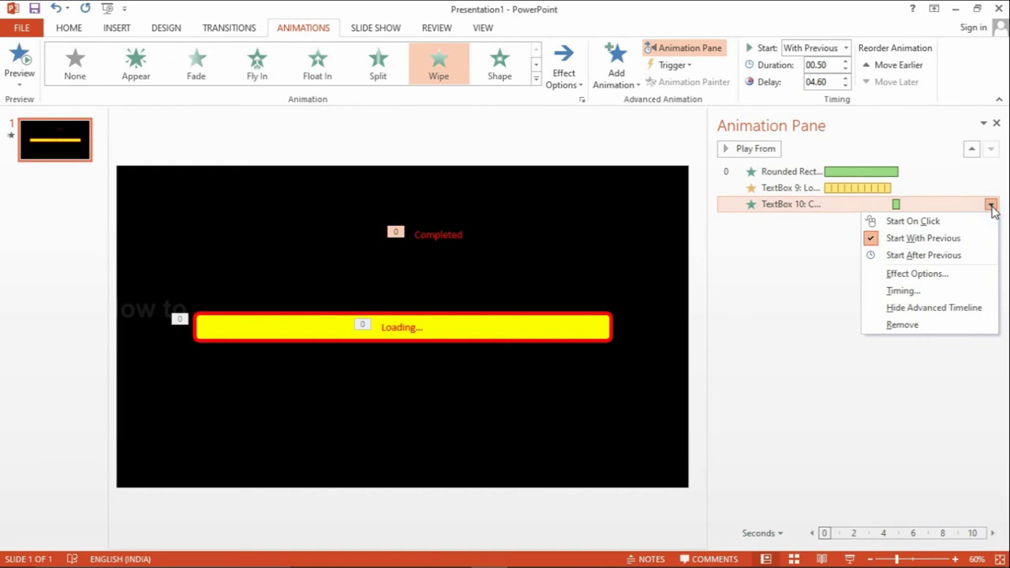
pyautogui.click(992, 205)
pyautogui.click(454, 231)
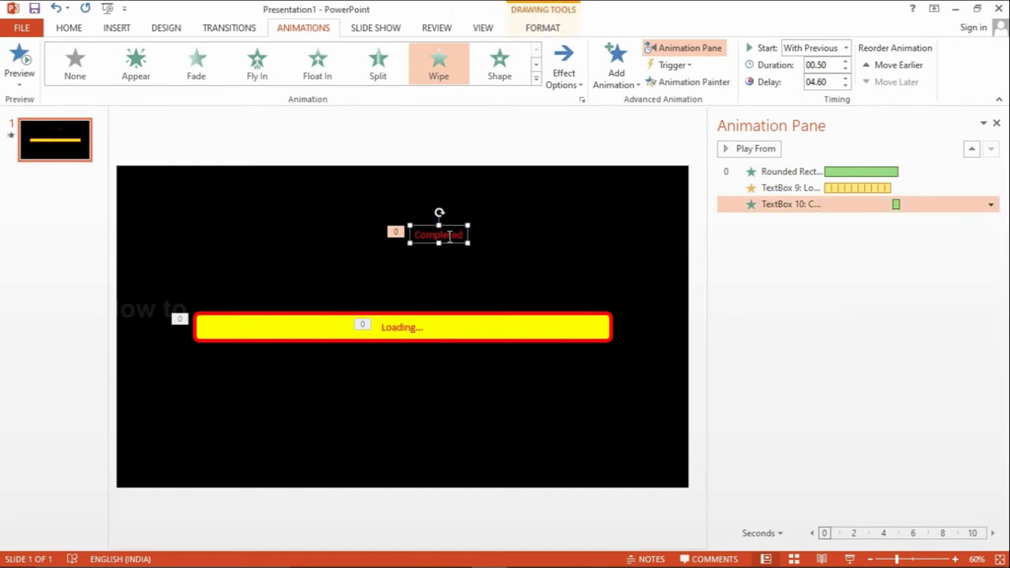
pyautogui.click(117, 28)
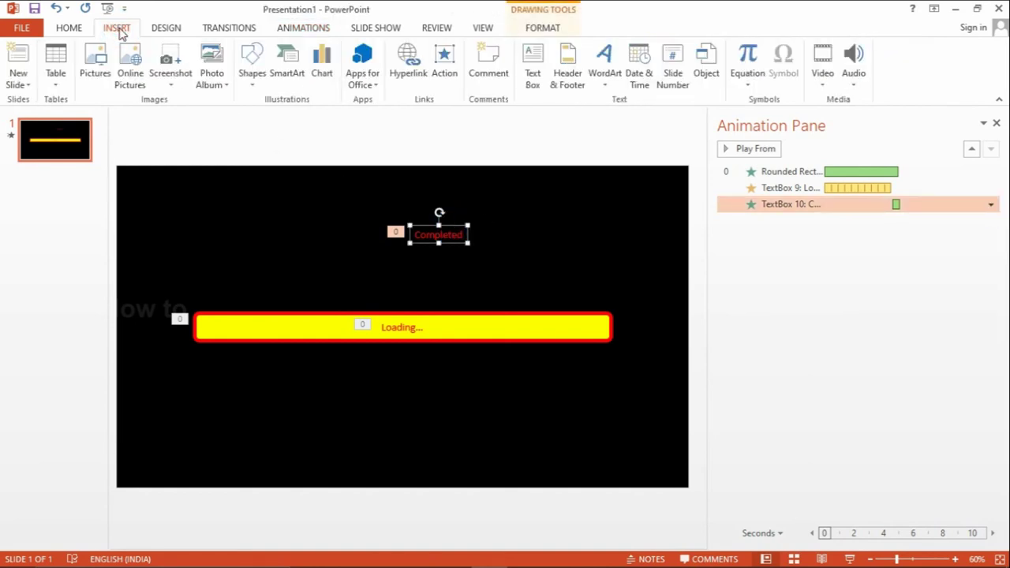
# Centre the Completed text box horizontally and vertically on the slide.
pyautogui.click(88, 27)
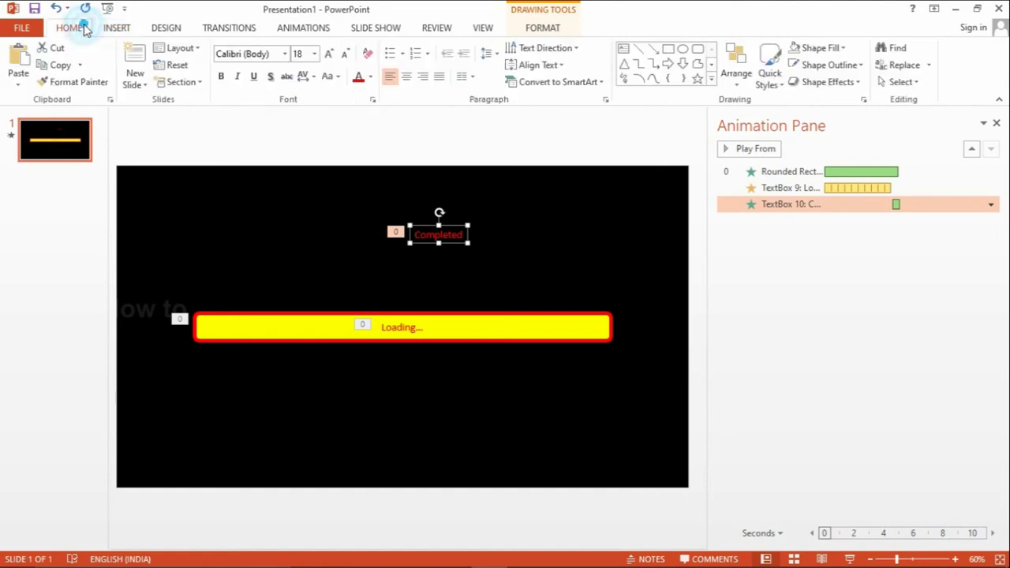
pyautogui.click(739, 79)
pyautogui.moveTo(754, 276)
pyautogui.click(880, 295)
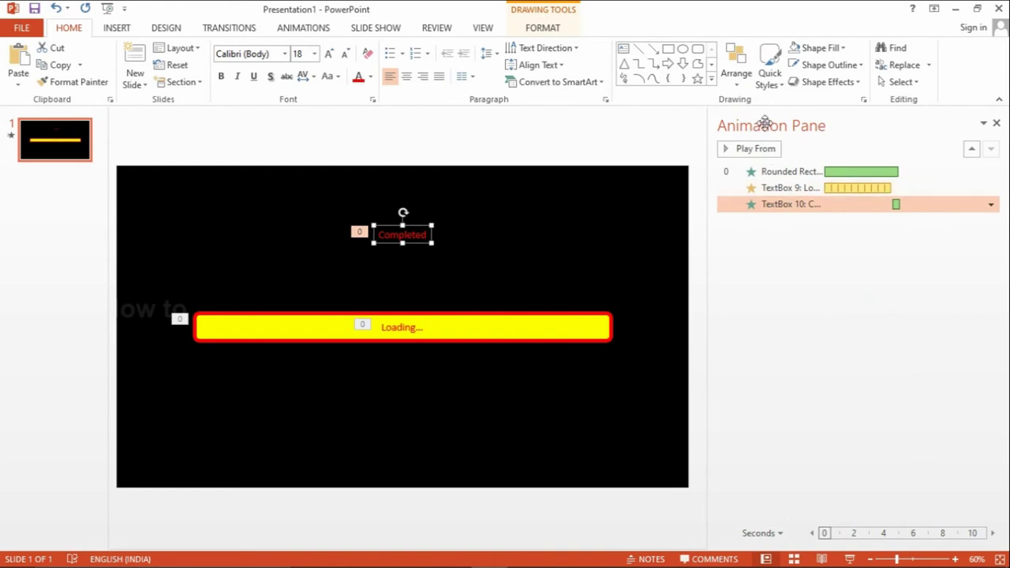
pyautogui.click(739, 79)
pyautogui.moveTo(758, 277)
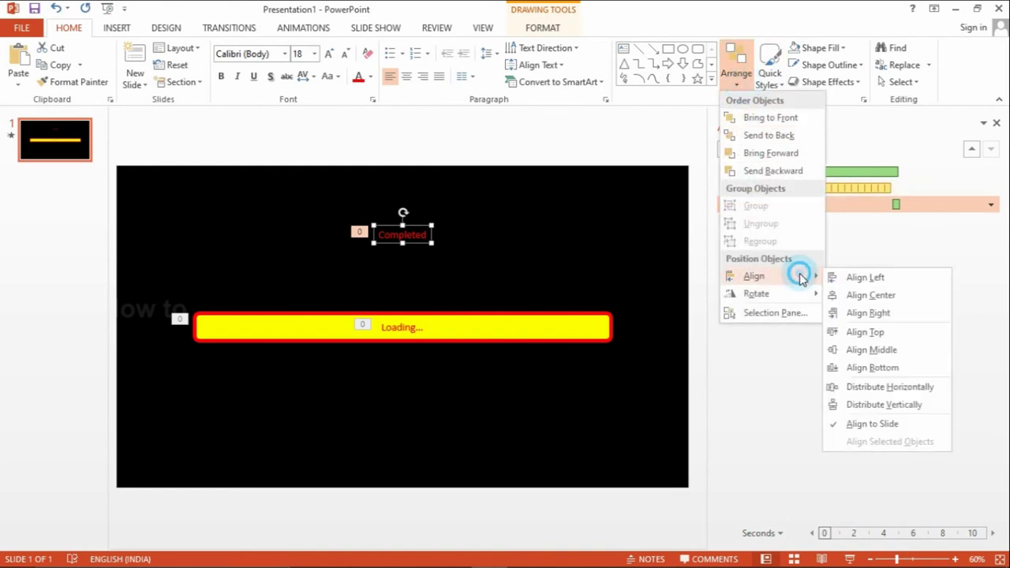
pyautogui.click(878, 352)
# Preview the animations starting from the yellow bar's wipe.
pyautogui.click(646, 290)
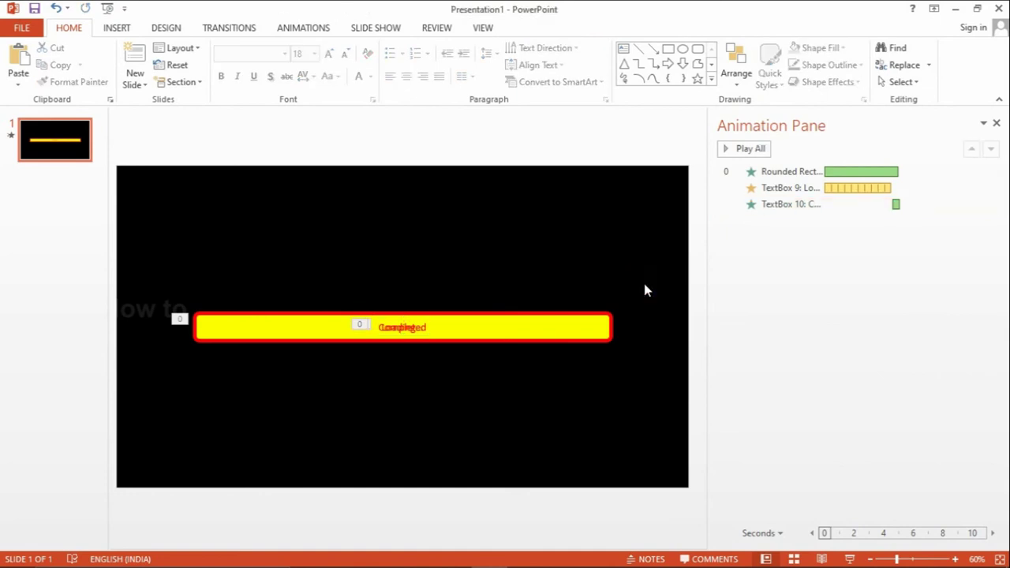
pyautogui.click(789, 171)
pyautogui.click(742, 149)
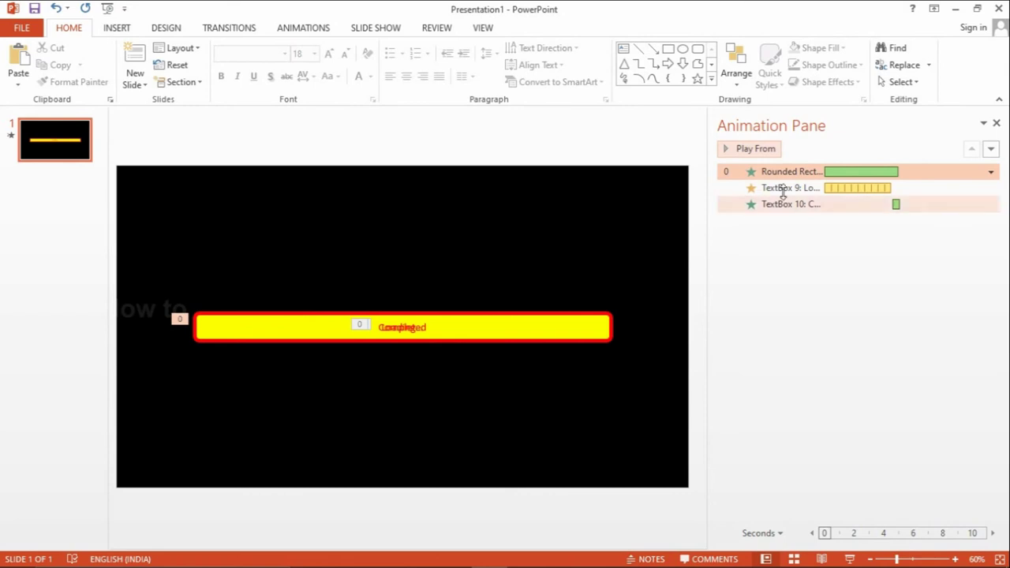
# Inspect the bar's Wipe timing settings, then close the dialog without changes.
pyautogui.click(990, 172)
pyautogui.click(990, 172)
pyautogui.click(990, 174)
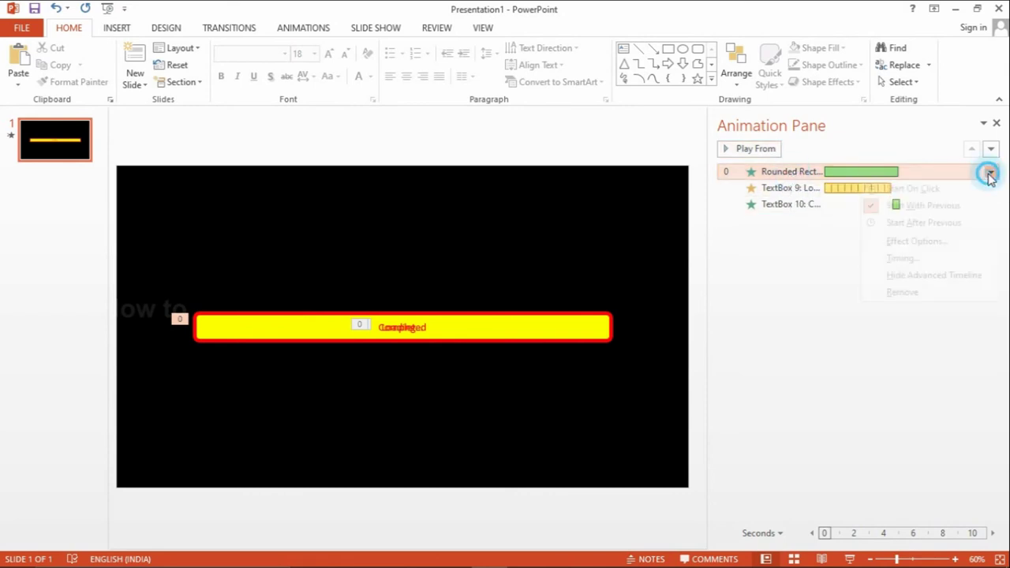
pyautogui.click(917, 261)
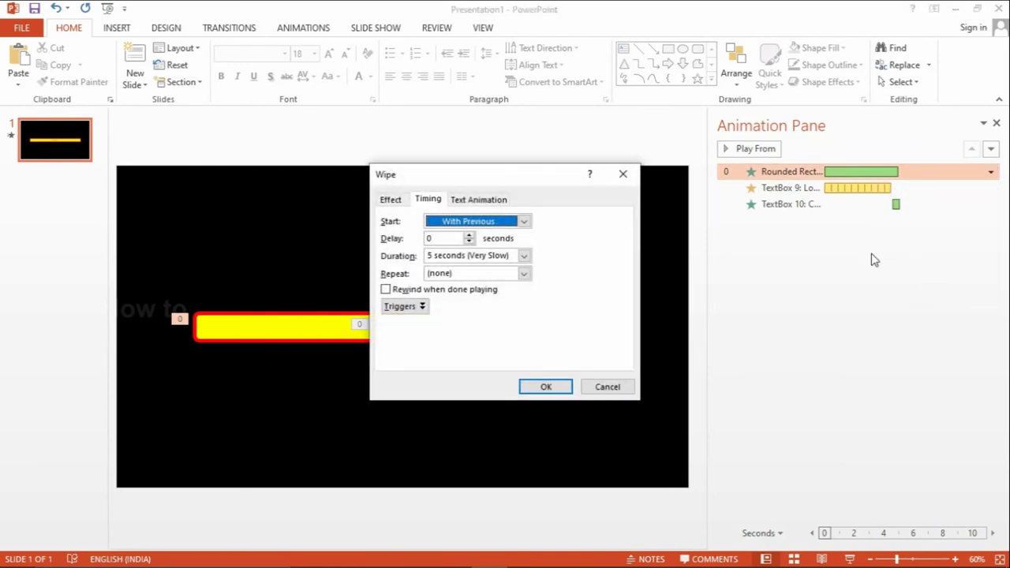
pyautogui.click(482, 199)
pyautogui.click(623, 174)
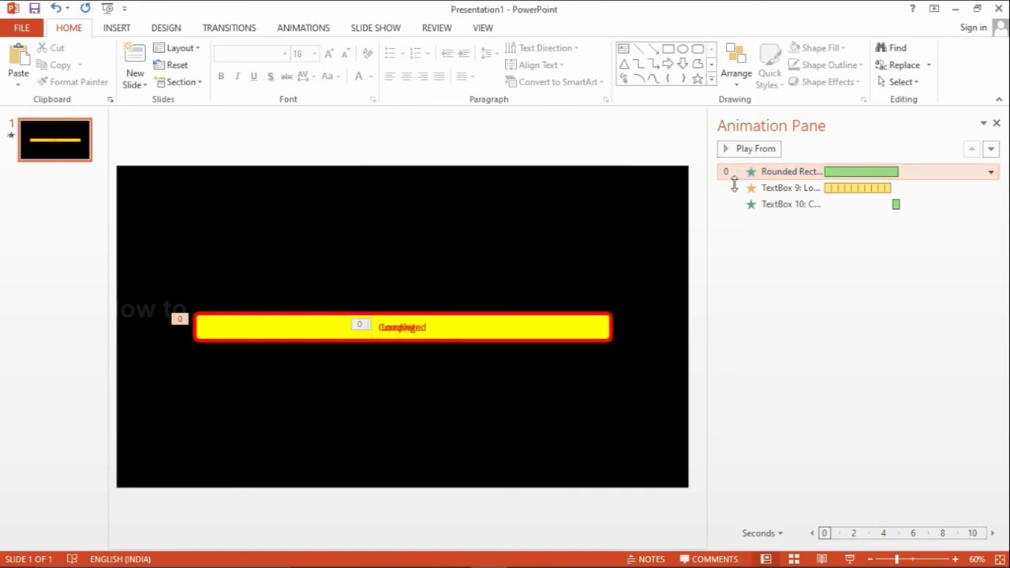
# Change the yellow rounded bar's Wipe duration from 05.00 to 10.00 seconds.
pyautogui.click(587, 325)
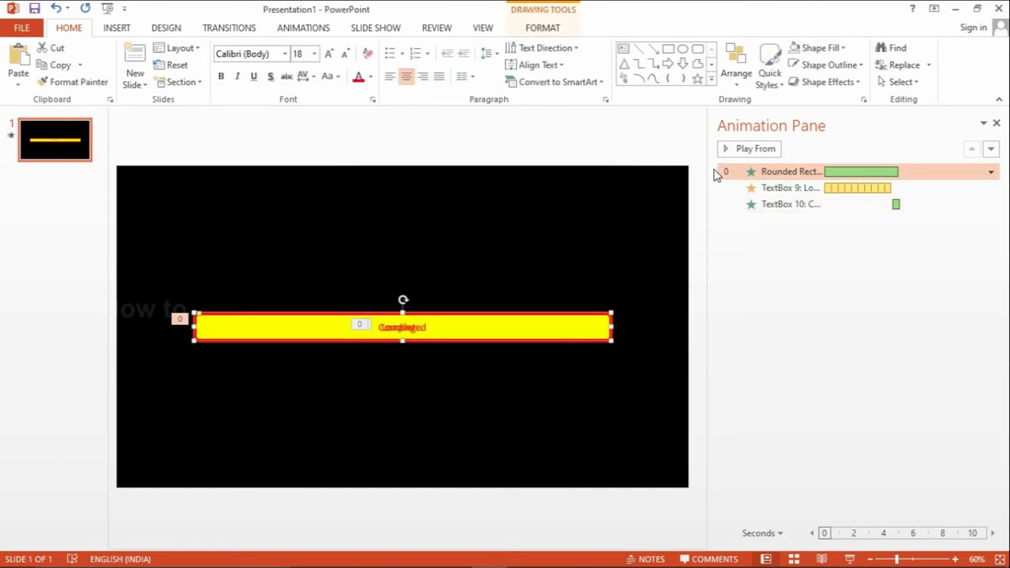
pyautogui.click(293, 28)
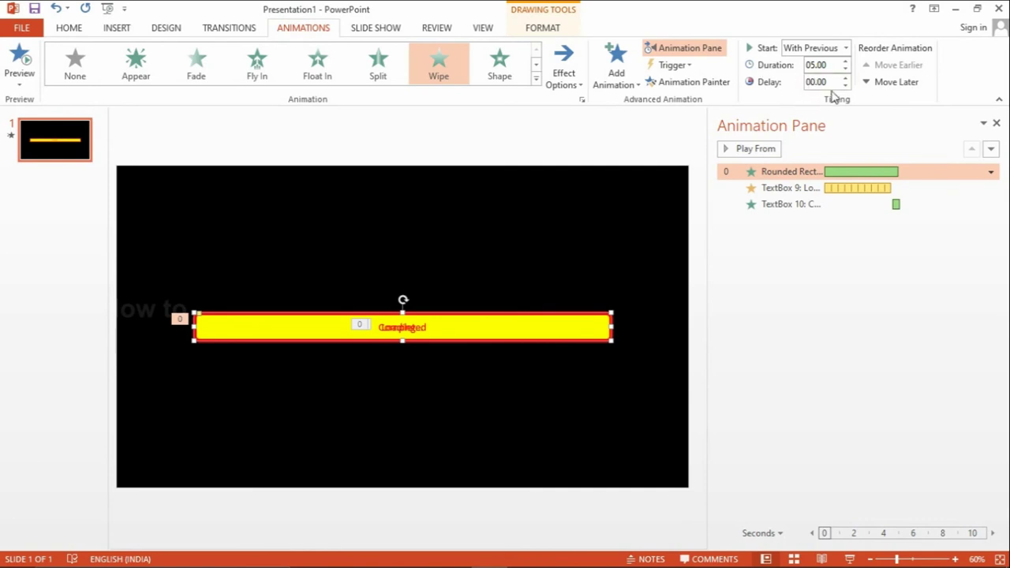
pyautogui.click(828, 65)
pyautogui.click(816, 68)
pyautogui.doubleClick(822, 64)
# Set the Loading... pulse duration to 10 seconds and widen the Animation Pane.
pyautogui.click(829, 190)
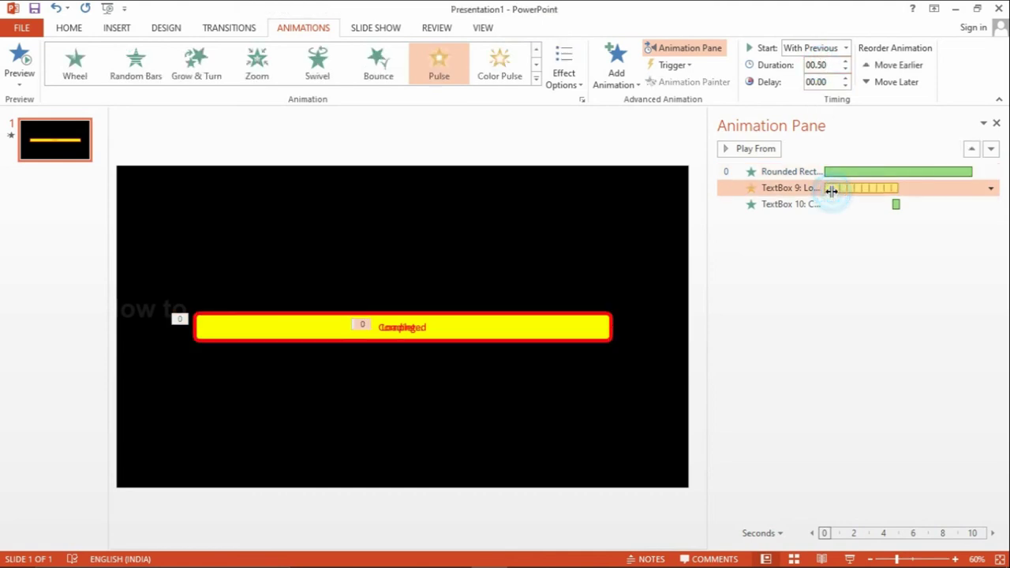
pyautogui.doubleClick(823, 66)
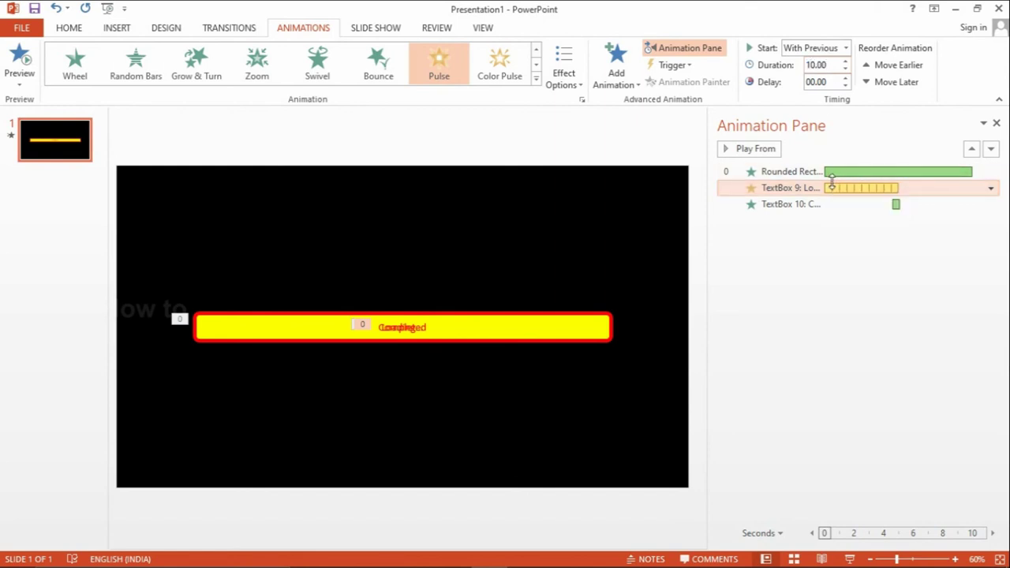
pyautogui.press('Return')
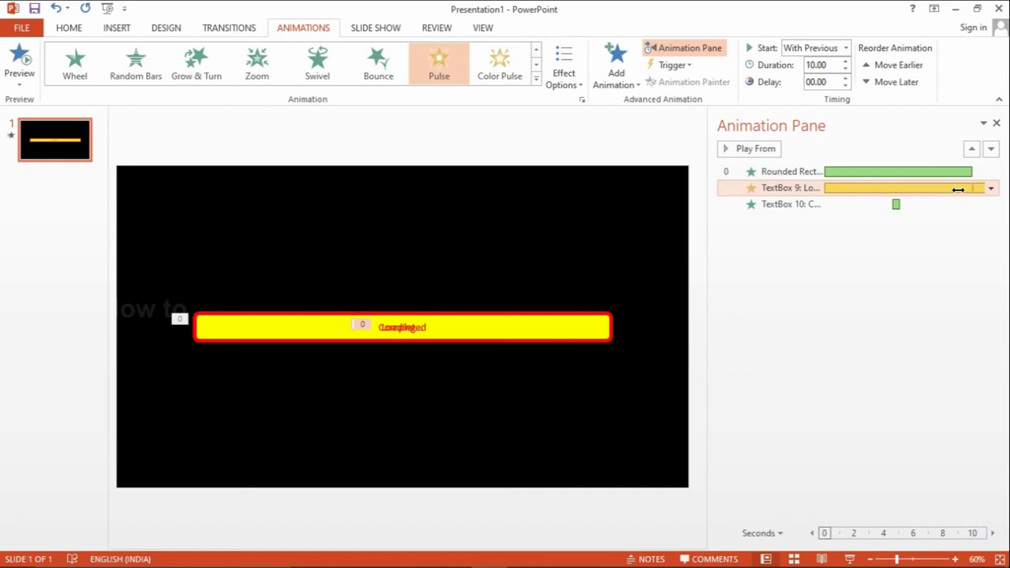
pyautogui.moveTo(708, 205)
pyautogui.mouseDown()
pyautogui.moveTo(415, 205)
pyautogui.moveTo(622, 201)
pyautogui.mouseUp()
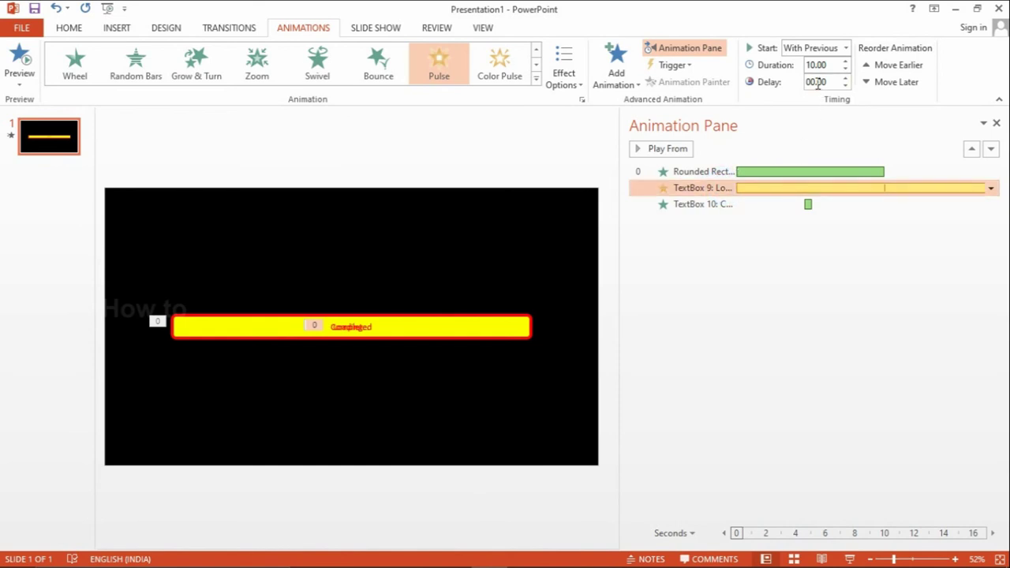
# Adjust the Loading... pulse duration with the spinner to about 00.95 seconds.
pyautogui.click(849, 71)
pyautogui.click(847, 70)
pyautogui.click(848, 71)
pyautogui.click(847, 70)
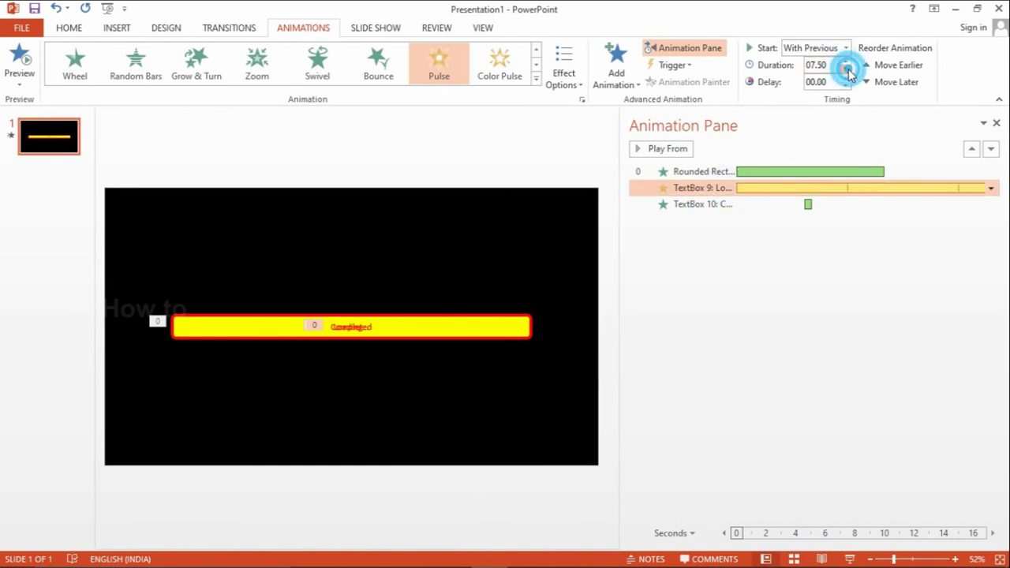
pyautogui.click(847, 70)
pyautogui.click(848, 70)
pyautogui.click(846, 62)
pyautogui.click(846, 63)
pyautogui.click(845, 63)
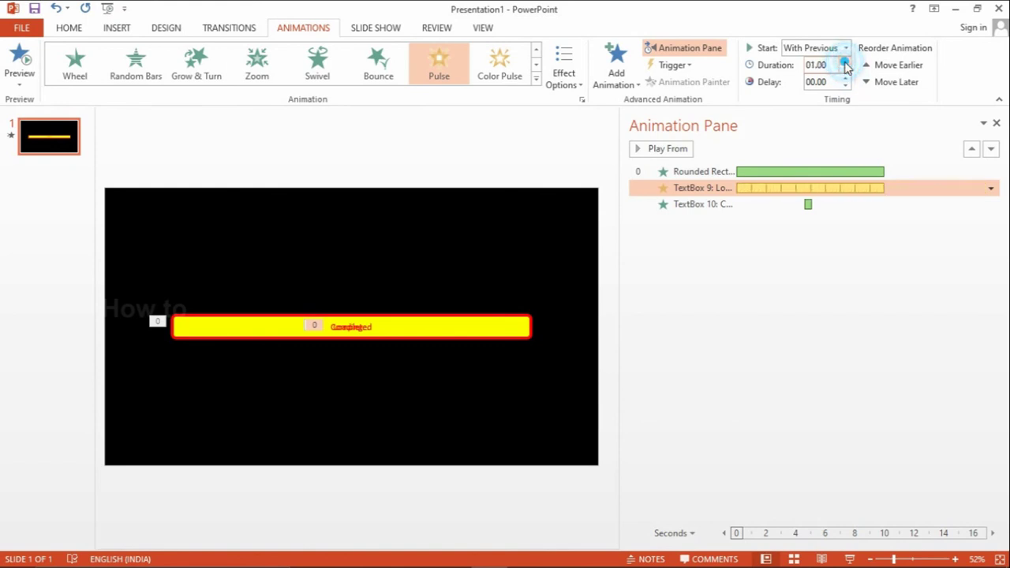
pyautogui.click(845, 70)
# Shift the pulse on the timeline and move the Completed wipe to a 09.30-second delay.
pyautogui.moveTo(845, 188); pyautogui.dragTo(876, 187)
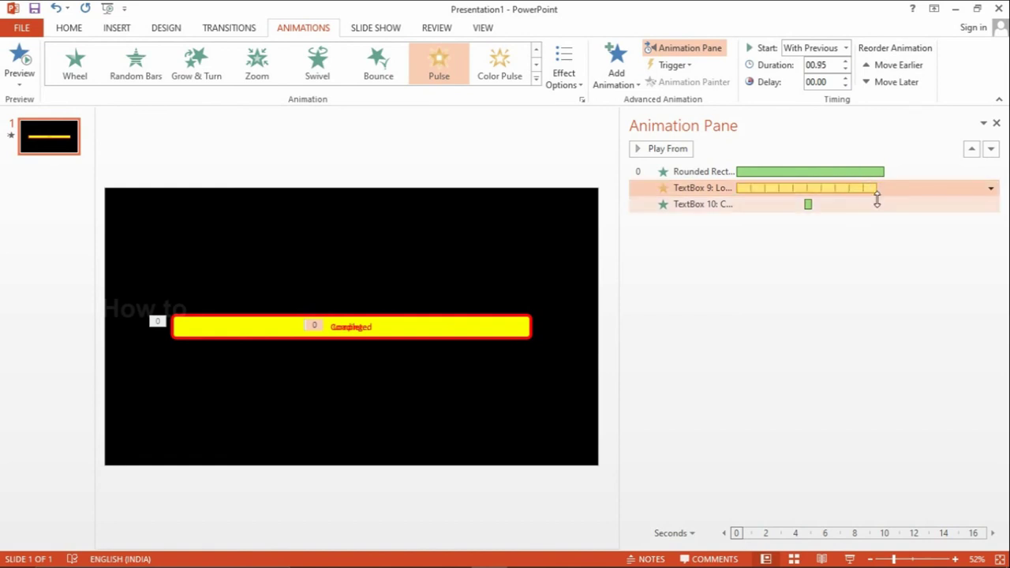
pyautogui.click(878, 202)
pyautogui.moveTo(806, 205); pyautogui.dragTo(881, 205)
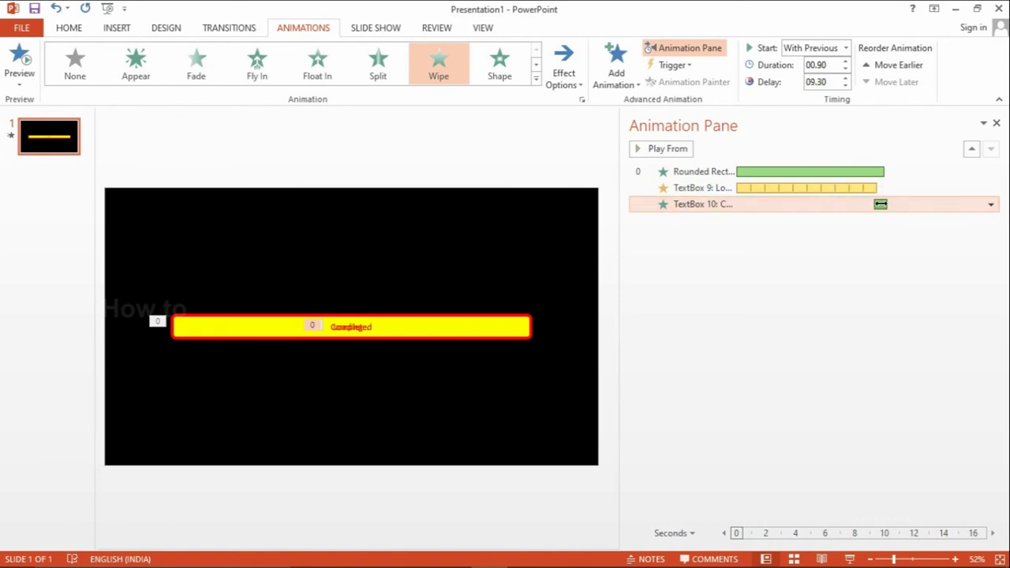
# Trim the end of the Loading... pulses, preview all animations, then start the slide show.
pyautogui.moveTo(876, 187); pyautogui.dragTo(871, 187)
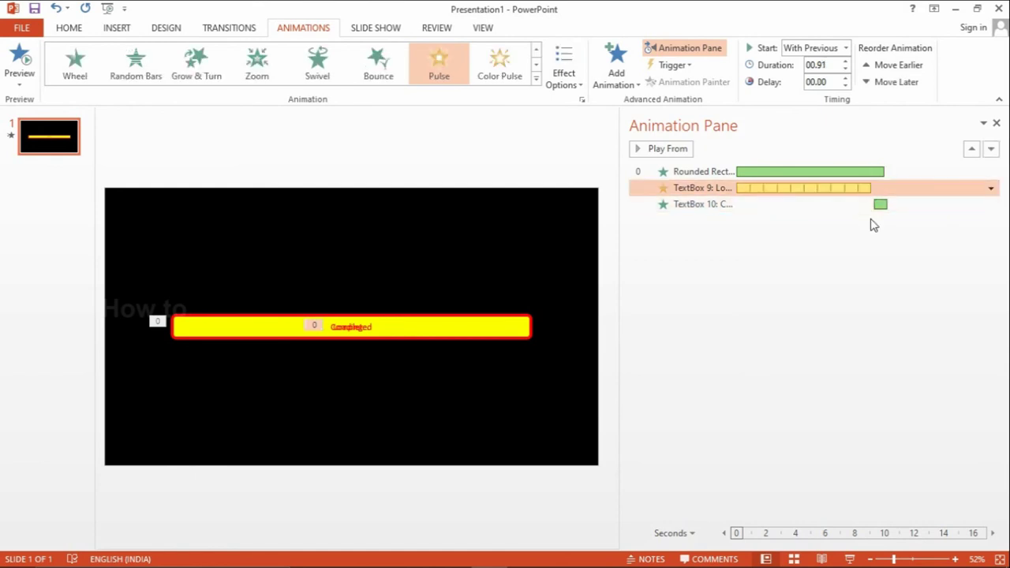
pyautogui.click(858, 257)
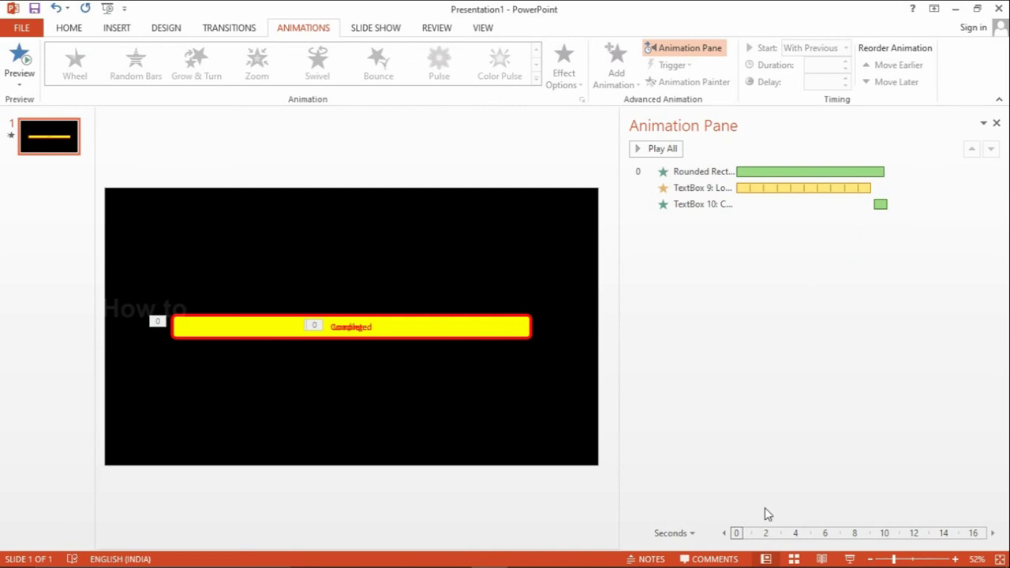
pyautogui.click(667, 150)
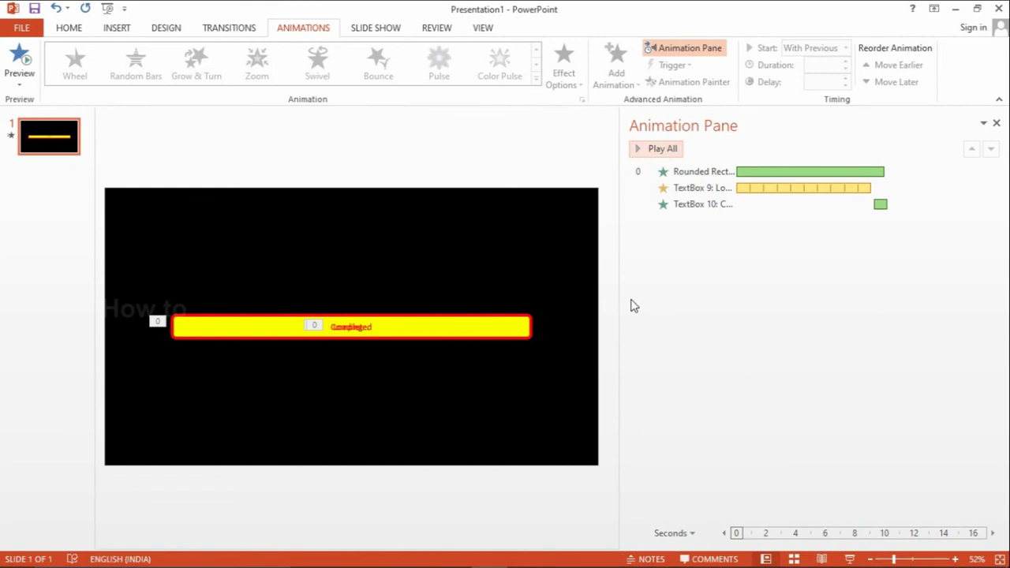
pyautogui.moveTo(622, 287); pyautogui.dragTo(984, 284)
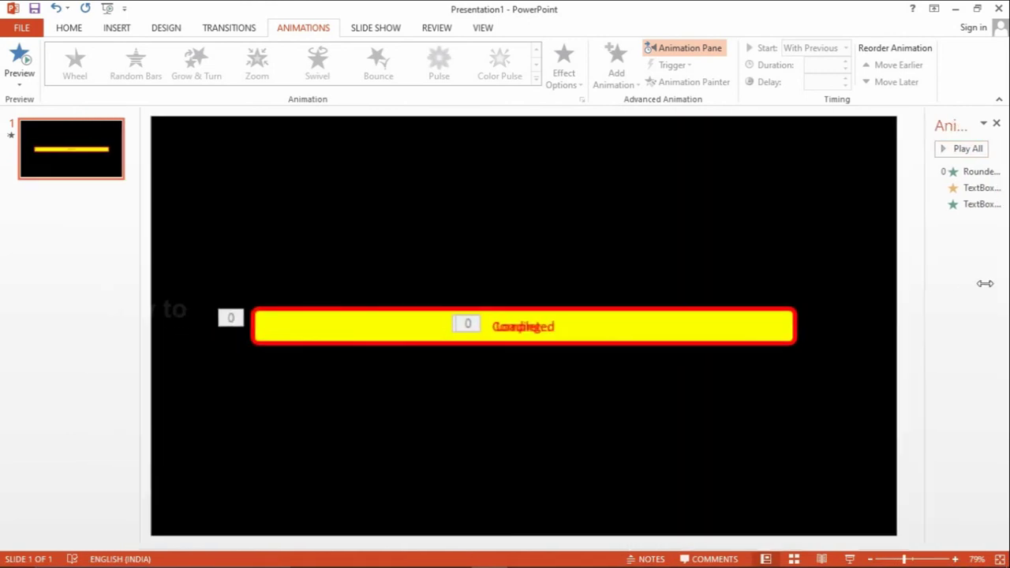
pyautogui.click(850, 560)
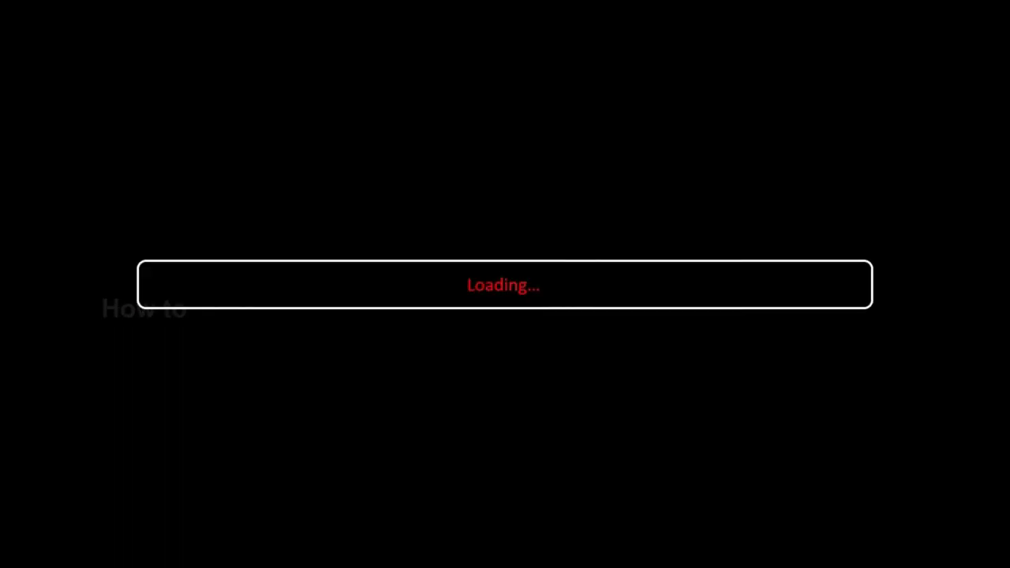